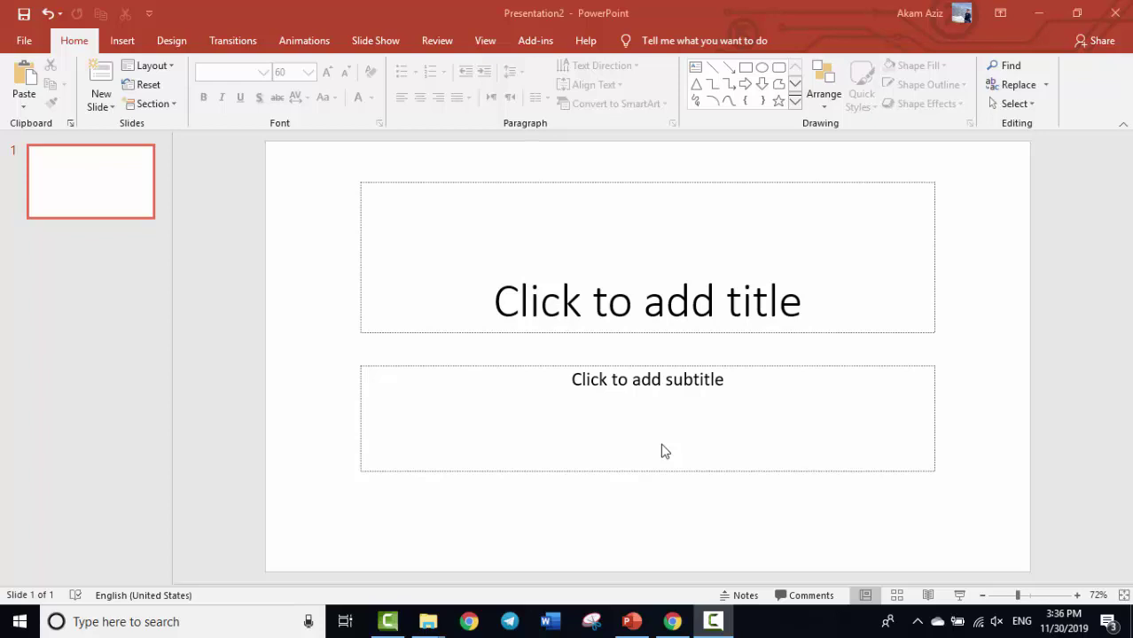
Delete the title placeholder and the subtitle placeholder from slide 1.
{"action": "left_click", "coordinate": [640, 332]}
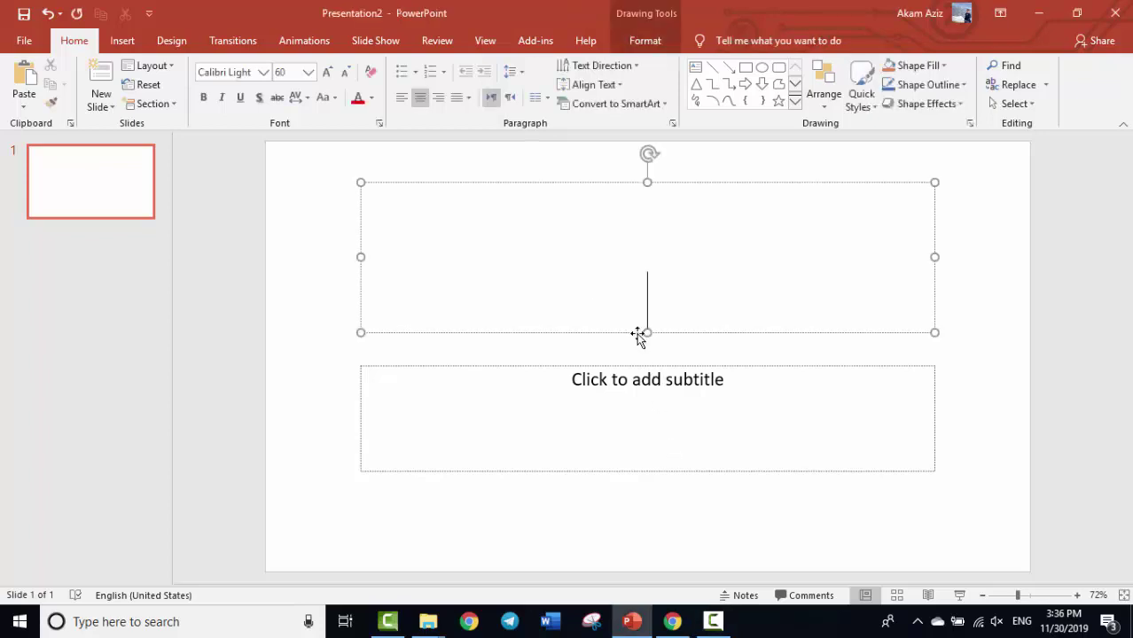
{"action": "key", "text": "Delete"}
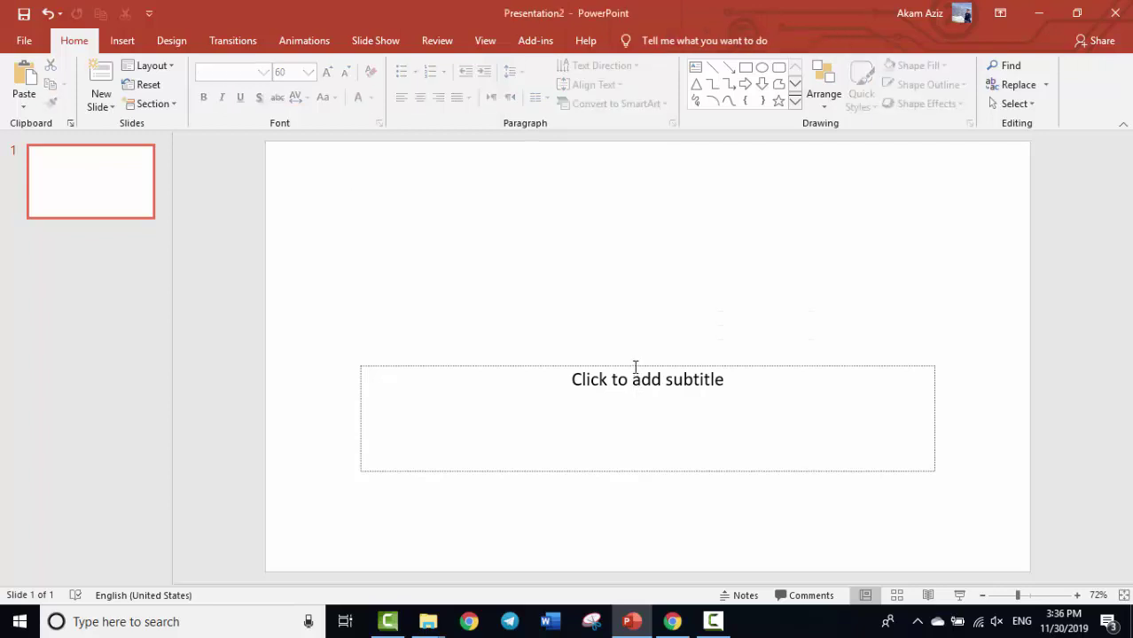
{"action": "left_click", "coordinate": [634, 364]}
{"action": "key", "text": "Delete"}
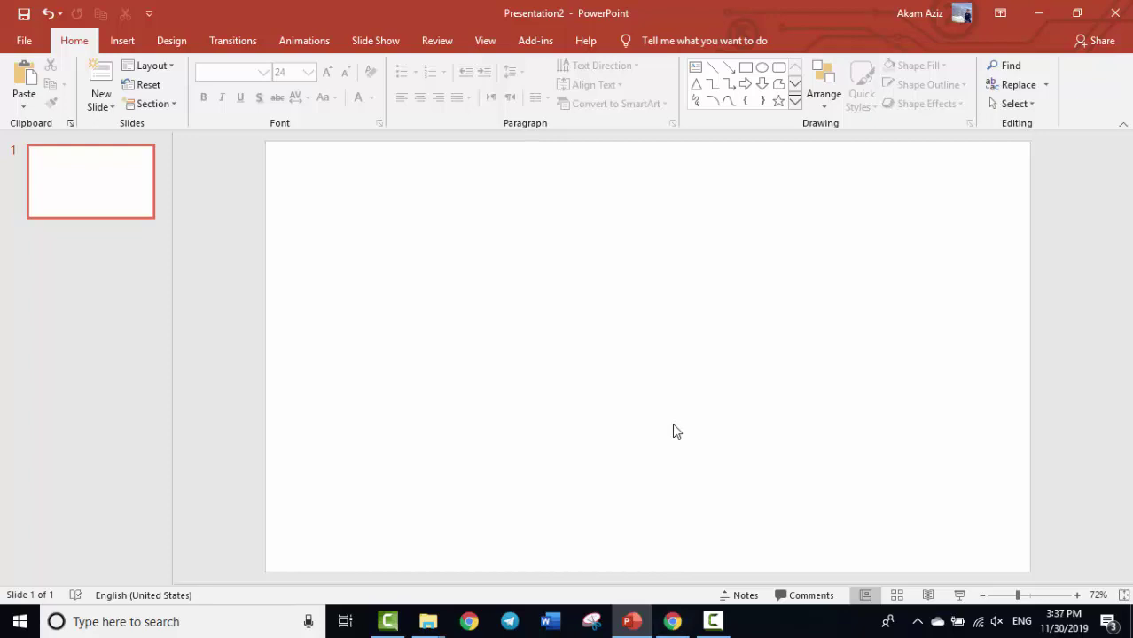
In a new Chrome tab, search Google Images for 'rocket png' and browse the results.
{"action": "left_click", "coordinate": [671, 621]}
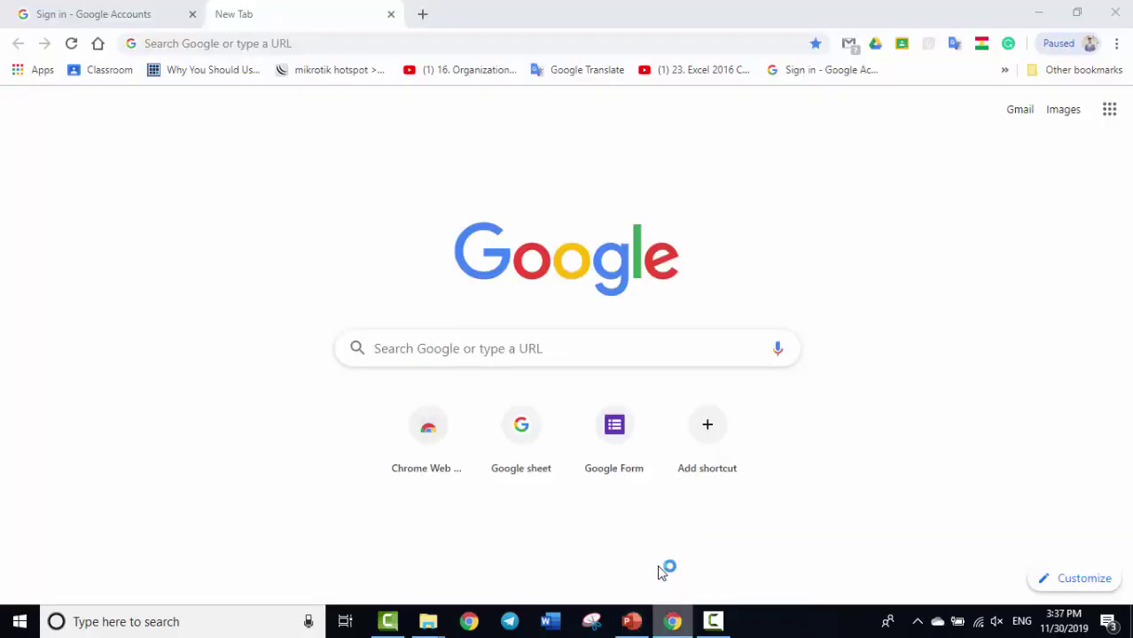
{"action": "left_click", "coordinate": [427, 18]}
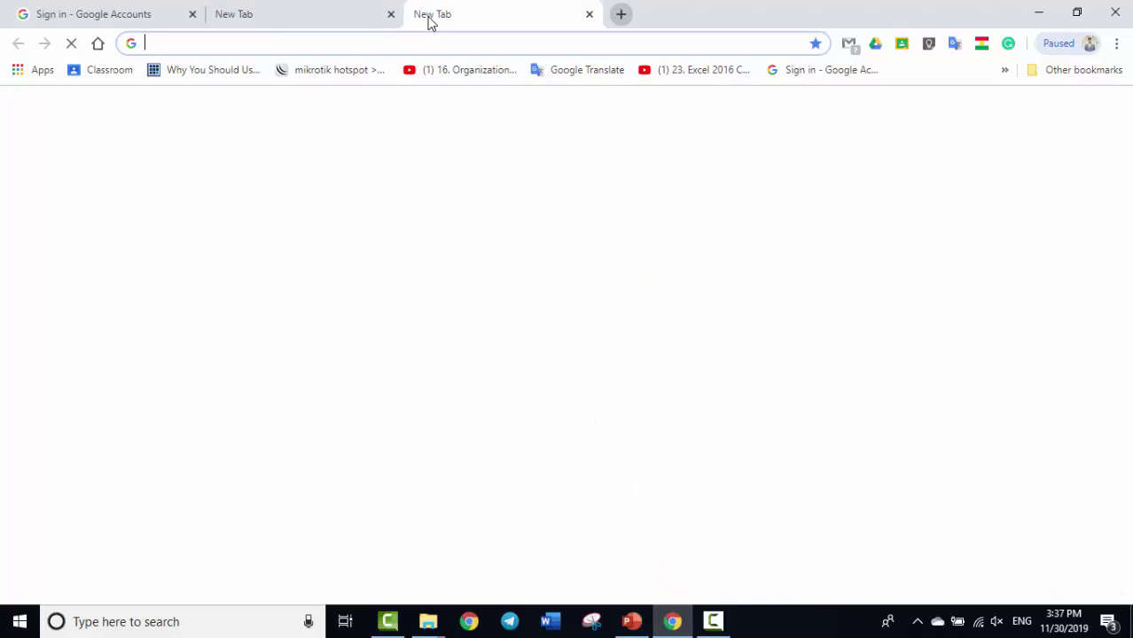
{"action": "type", "text": "ro"}
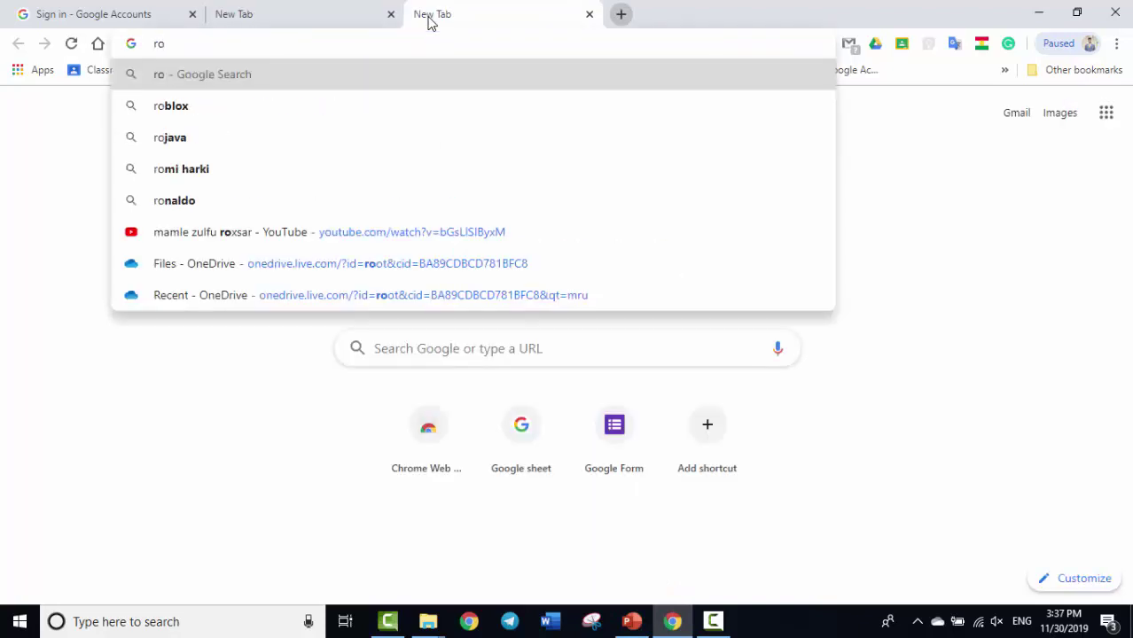
{"action": "type", "text": "ckect"}
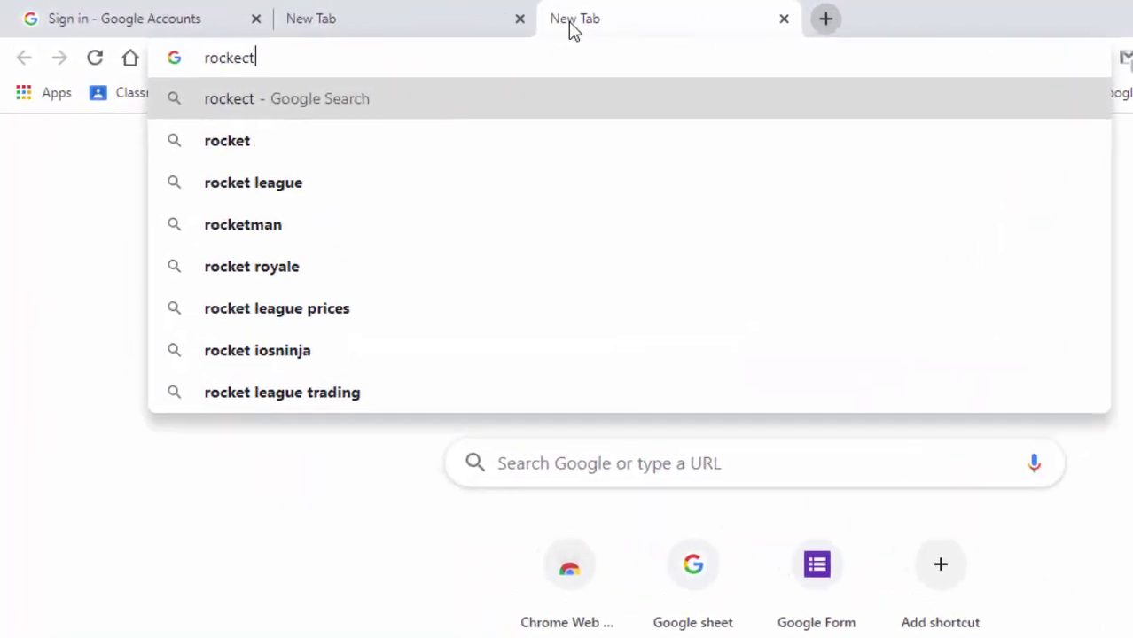
{"action": "type", "text": " png"}
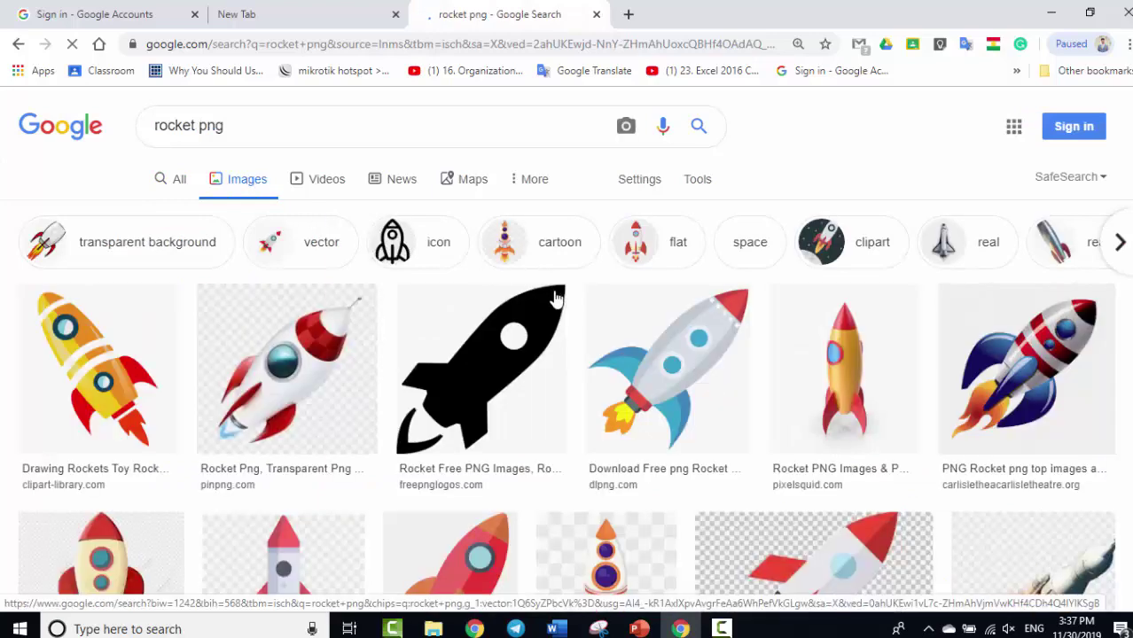
{"action": "scroll", "coordinate": [556, 297], "scroll_direction": "down", "scroll_amount": 5}
{"action": "scroll", "coordinate": [556, 297], "scroll_direction": "down", "scroll_amount": 2}
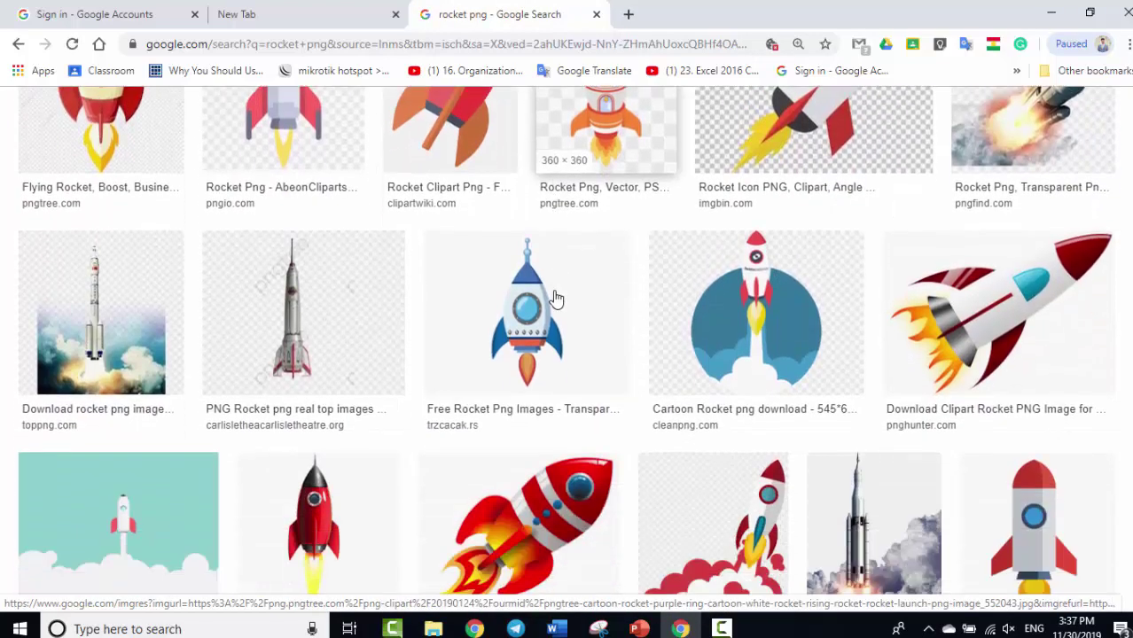
{"action": "scroll", "coordinate": [555, 297], "scroll_direction": "down", "scroll_amount": 2}
{"action": "scroll", "coordinate": [556, 297], "scroll_direction": "down", "scroll_amount": 3}
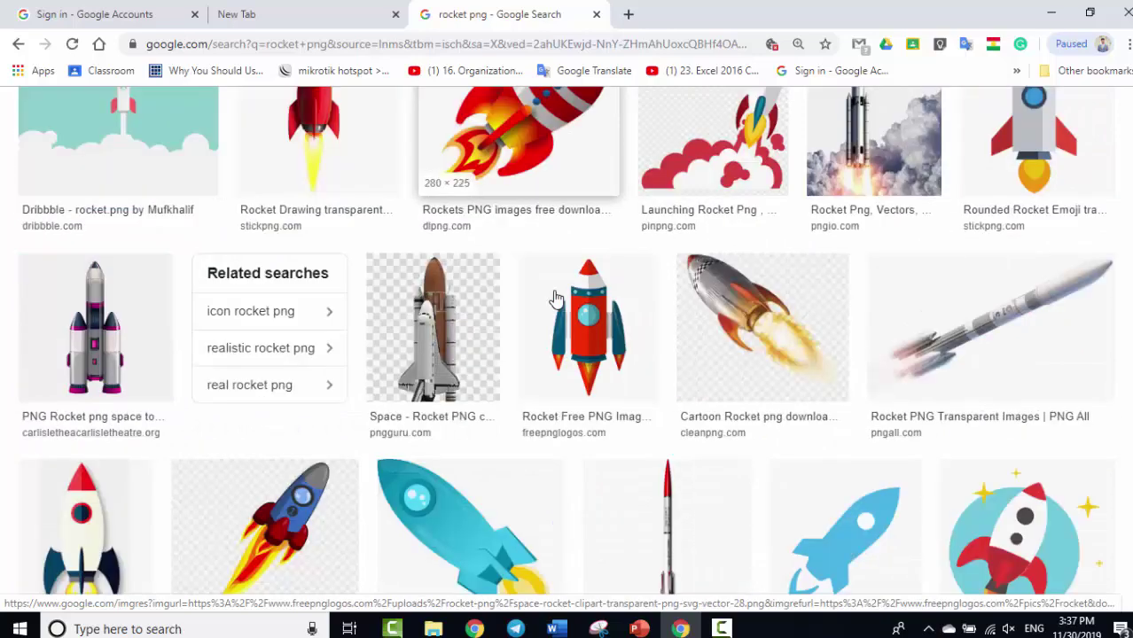
{"action": "scroll", "coordinate": [556, 297], "scroll_direction": "down", "scroll_amount": 3}
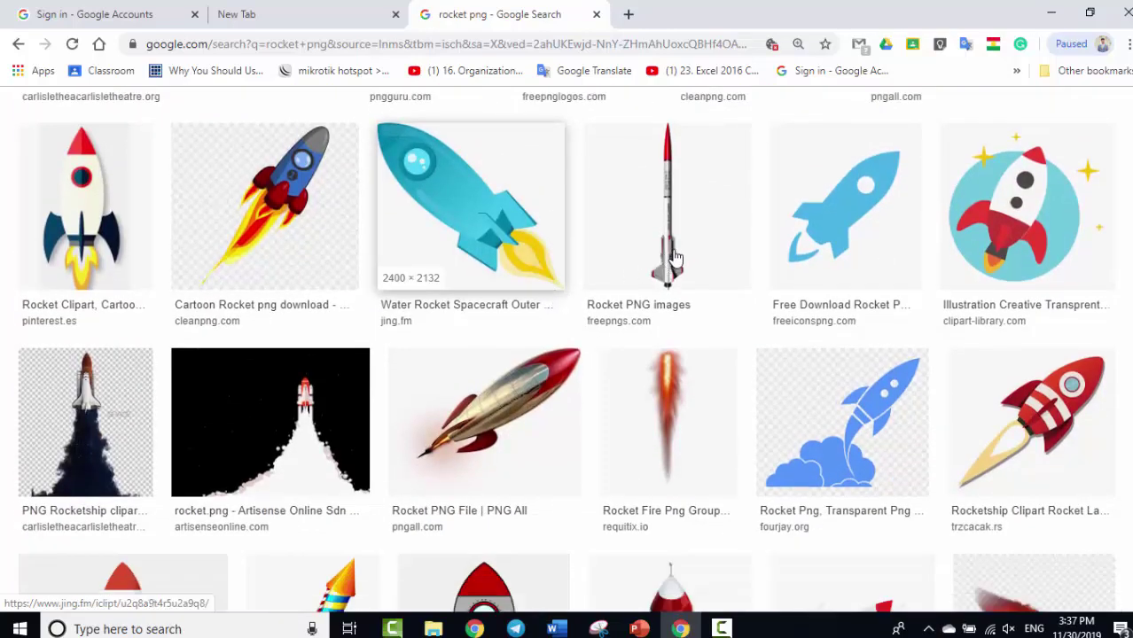
Copy the tall red-and-white rocket image and return to PowerPoint.
{"action": "left_click", "coordinate": [674, 256]}
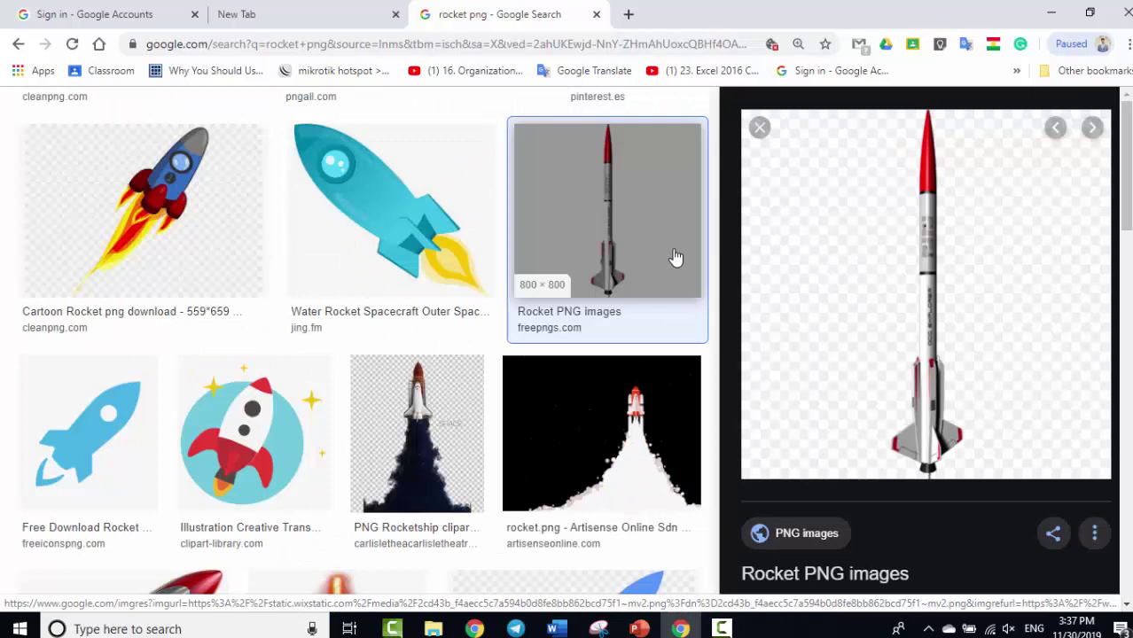
{"action": "right_click", "coordinate": [945, 295]}
{"action": "left_click", "coordinate": [948, 452]}
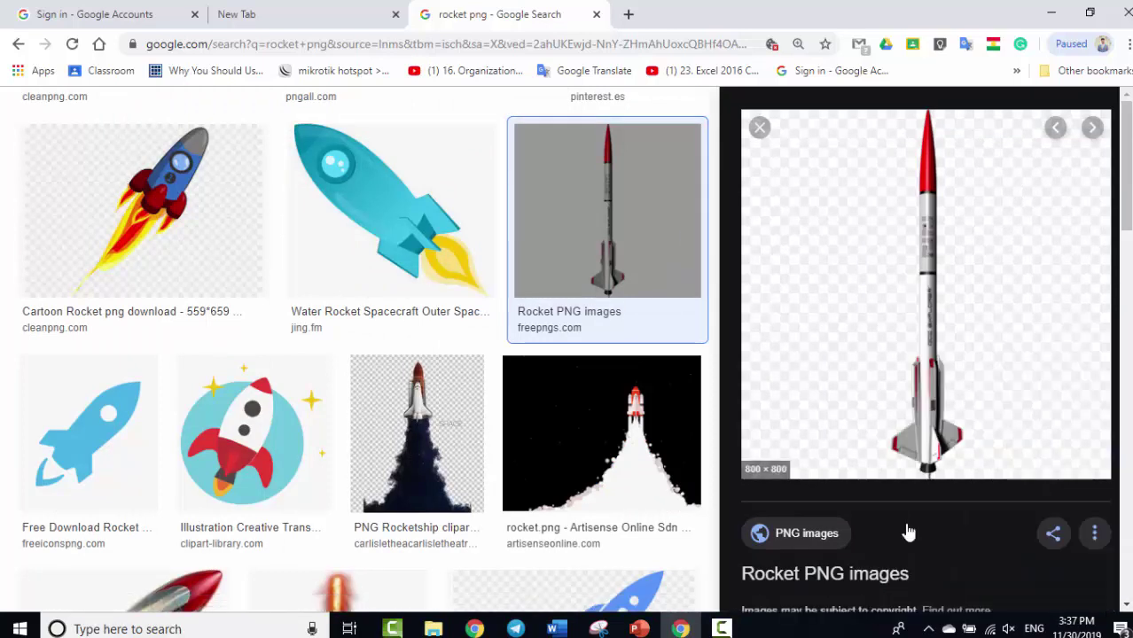
{"action": "left_click", "coordinate": [642, 626]}
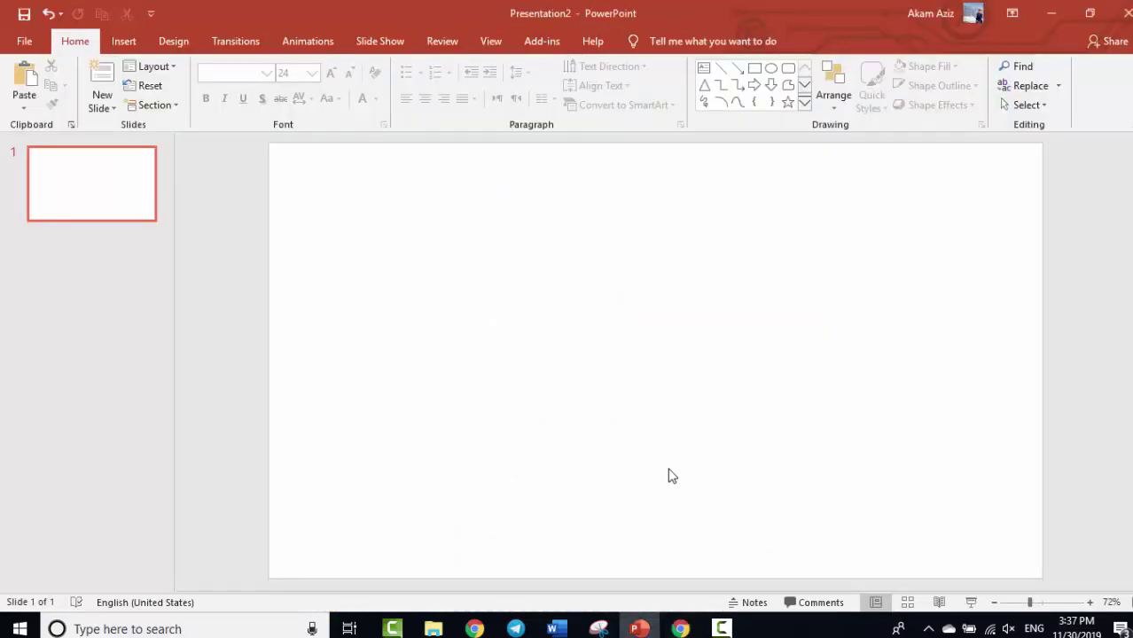
Paste the rocket and shrink it to 4.98 × 4.98 inches in the lower middle of the slide.
{"action": "key", "text": "ctrl+v"}
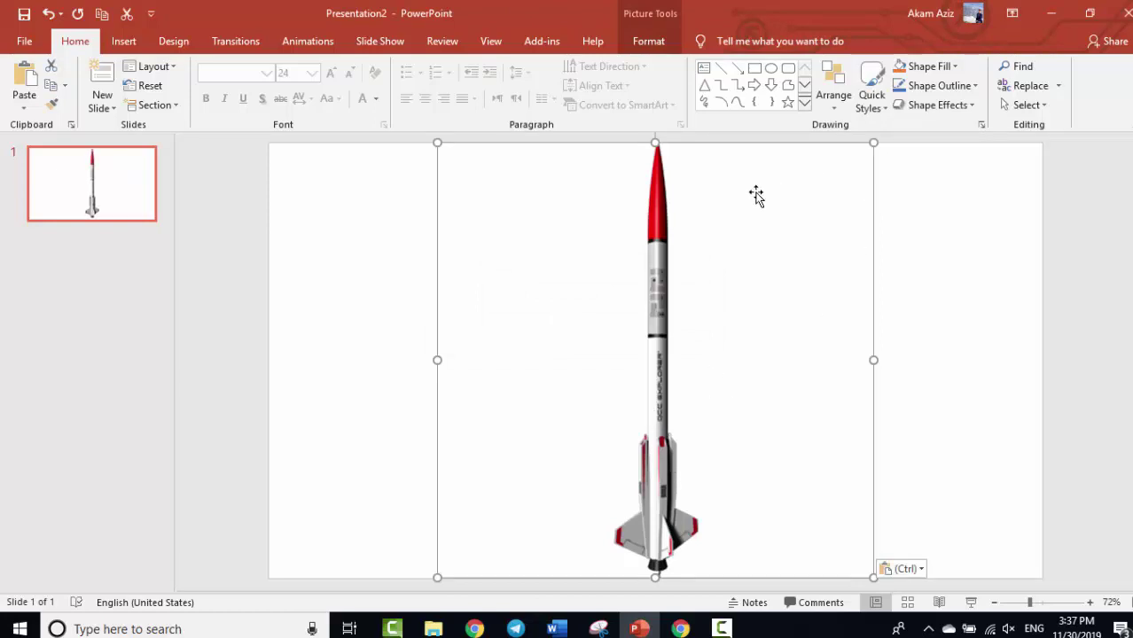
{"action": "left_click", "coordinate": [872, 151]}
{"action": "mouse_move", "coordinate": [873, 142]}
{"action": "left_mouse_down"}
{"action": "mouse_move", "coordinate": [599, 427]}
{"action": "mouse_move", "coordinate": [653, 297]}
{"action": "mouse_move", "coordinate": [653, 411]}
{"action": "left_mouse_up"}
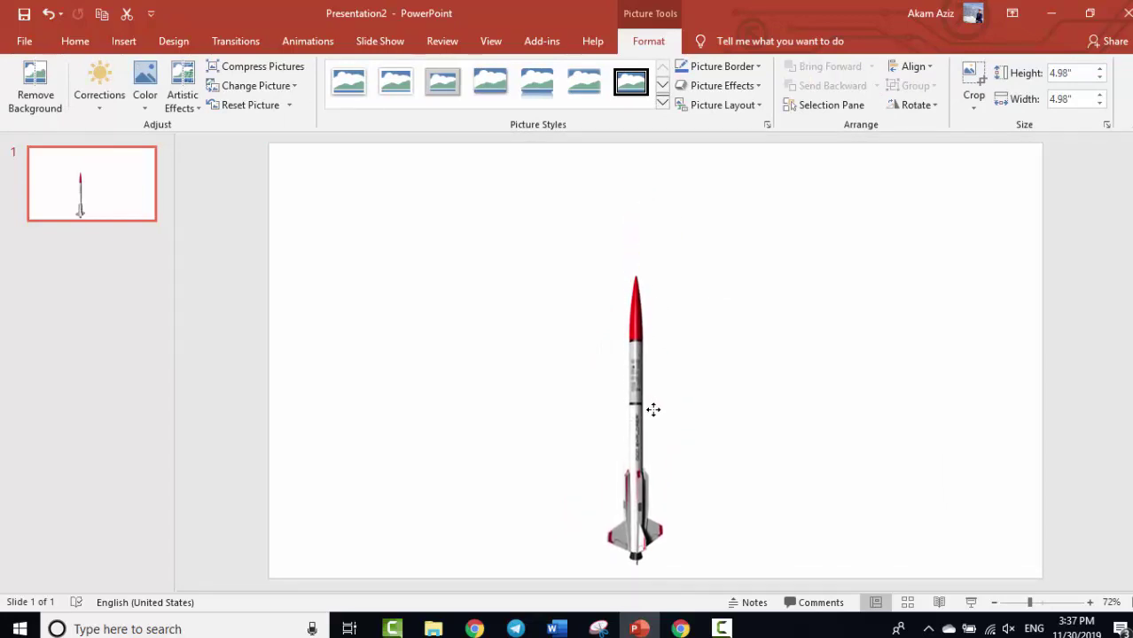
{"action": "left_click_drag", "start_coordinate": [652, 410], "coordinate": [657, 394]}
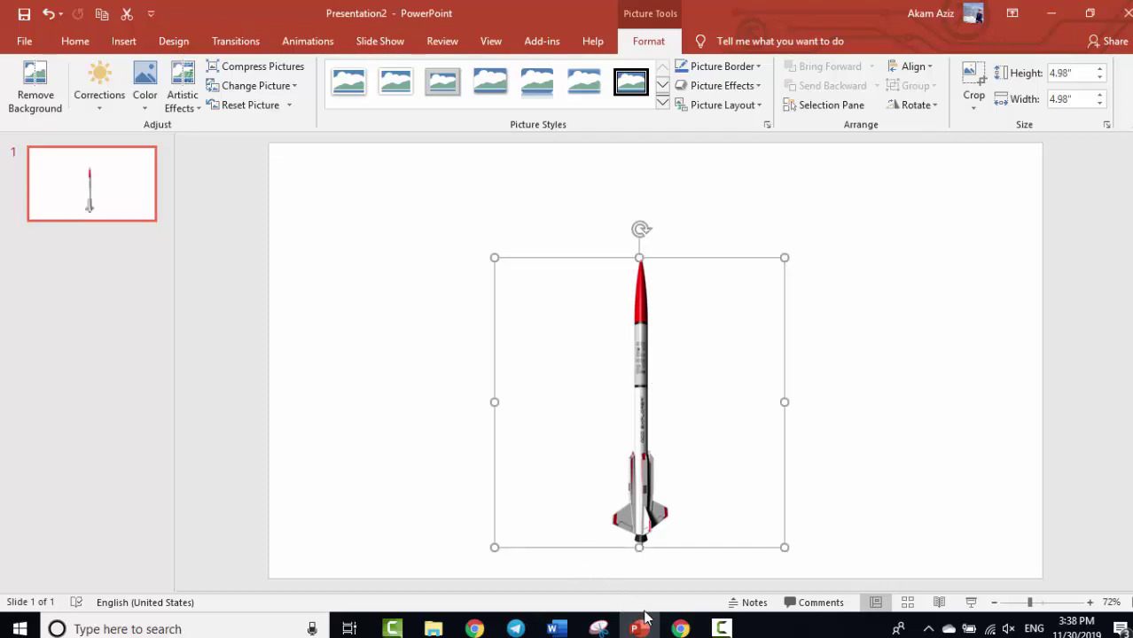
Run a new Chrome search for 'fire gif' from the address bar.
{"action": "left_click", "coordinate": [680, 629]}
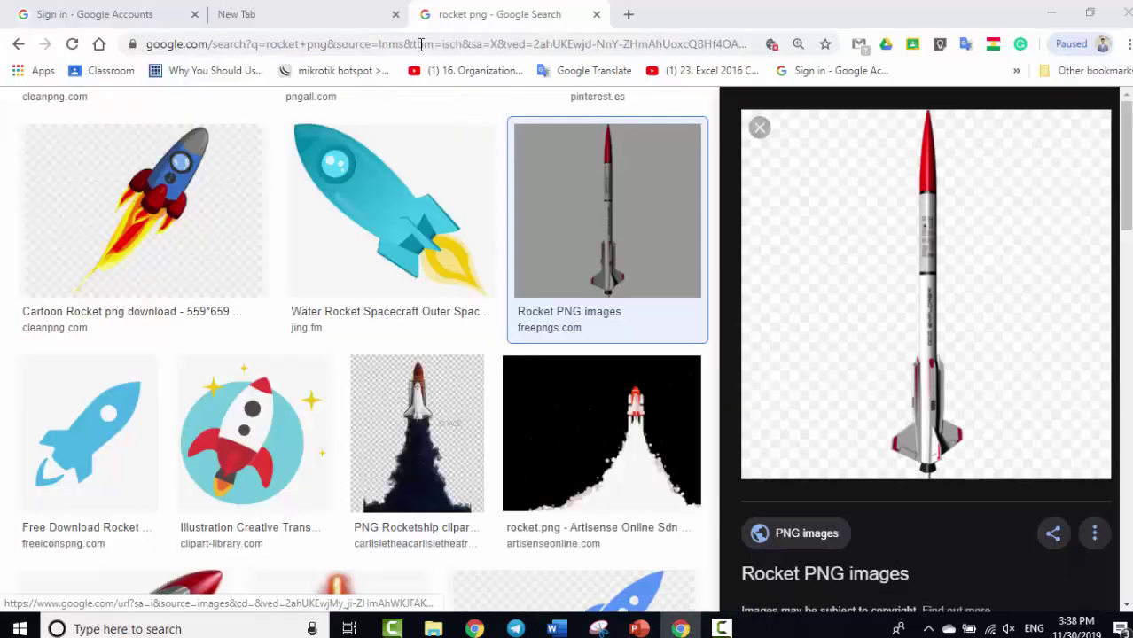
{"action": "left_click", "coordinate": [422, 44]}
{"action": "type", "text": "fi"}
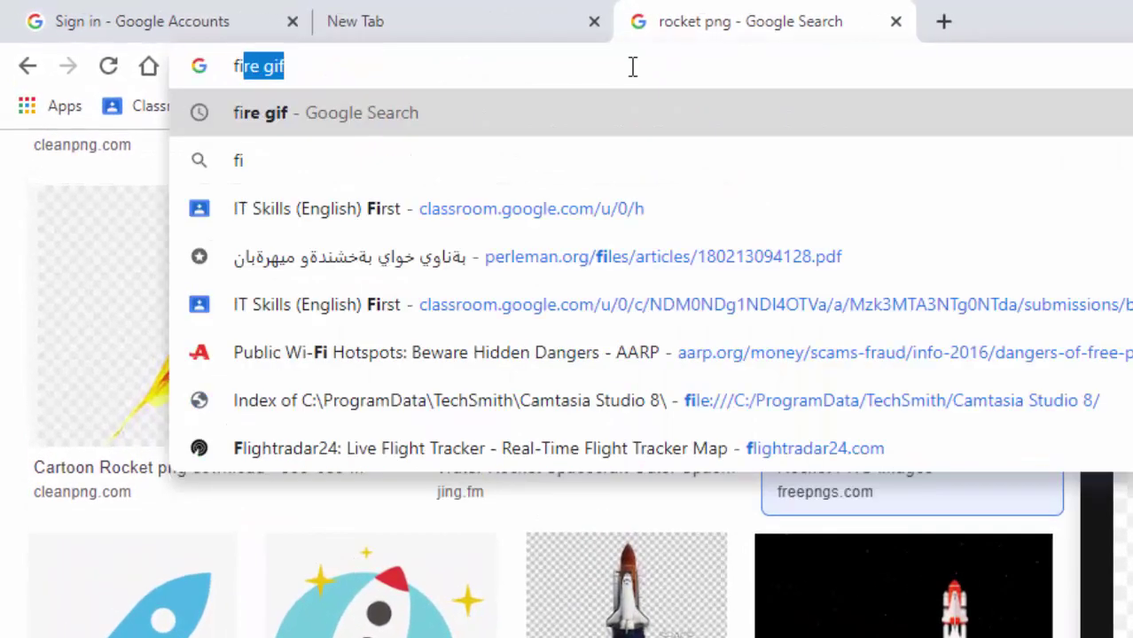
{"action": "type", "text": "re"}
{"action": "key", "text": "Return"}
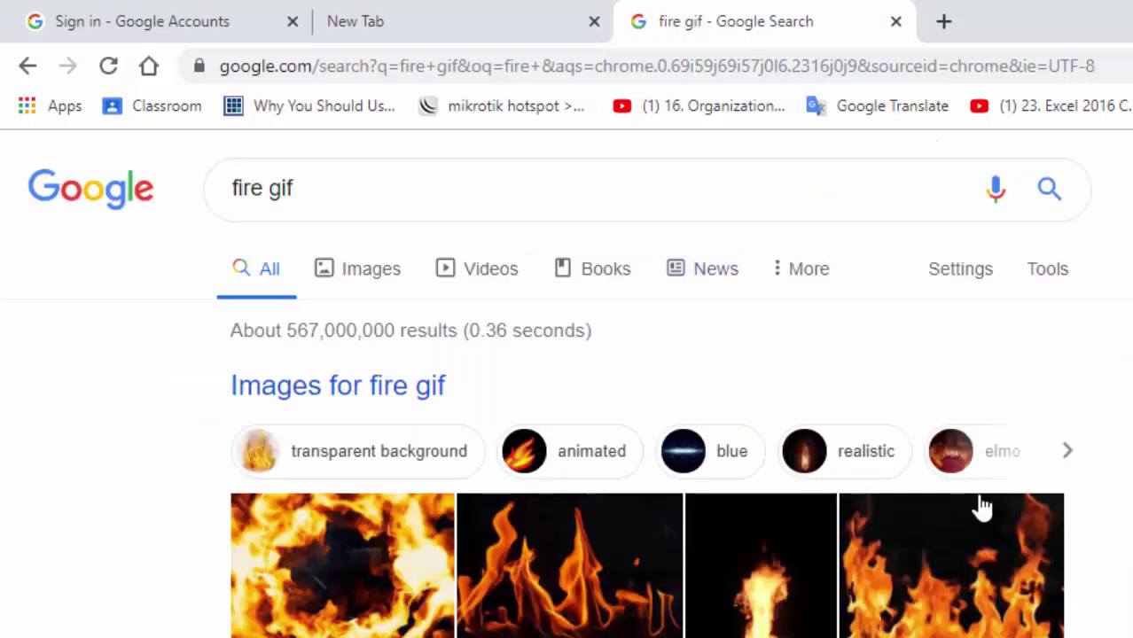
{"action": "scroll", "coordinate": [1026, 524], "scroll_direction": "down", "scroll_amount": 2}
{"action": "scroll", "coordinate": [1026, 524], "scroll_direction": "down", "scroll_amount": 3}
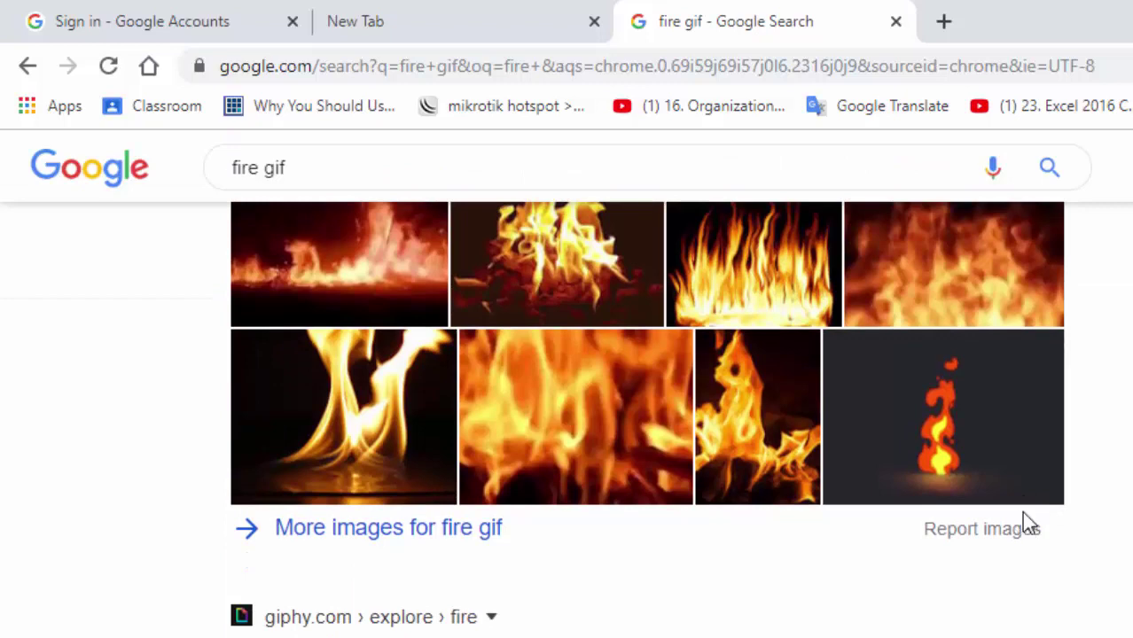
{"action": "scroll", "coordinate": [1021, 514], "scroll_direction": "up", "scroll_amount": 2}
In the image results, copy the 489 × 489 Animated fire gif.
{"action": "left_click", "coordinate": [416, 543]}
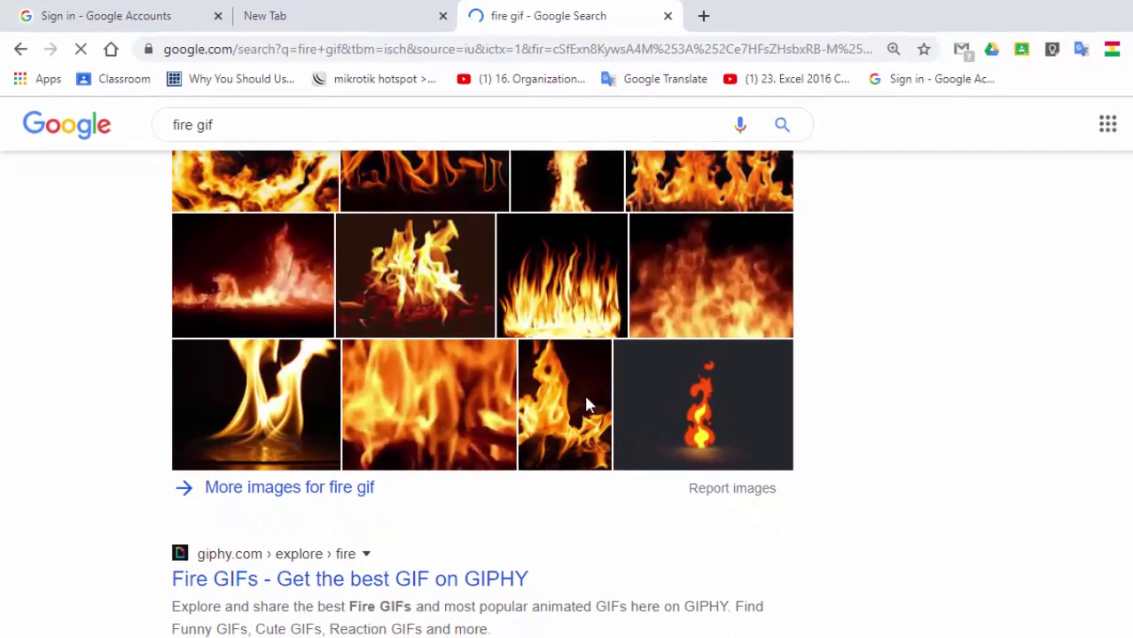
{"action": "scroll", "coordinate": [589, 405], "scroll_direction": "down", "scroll_amount": 3}
{"action": "scroll", "coordinate": [589, 406], "scroll_direction": "down", "scroll_amount": 1}
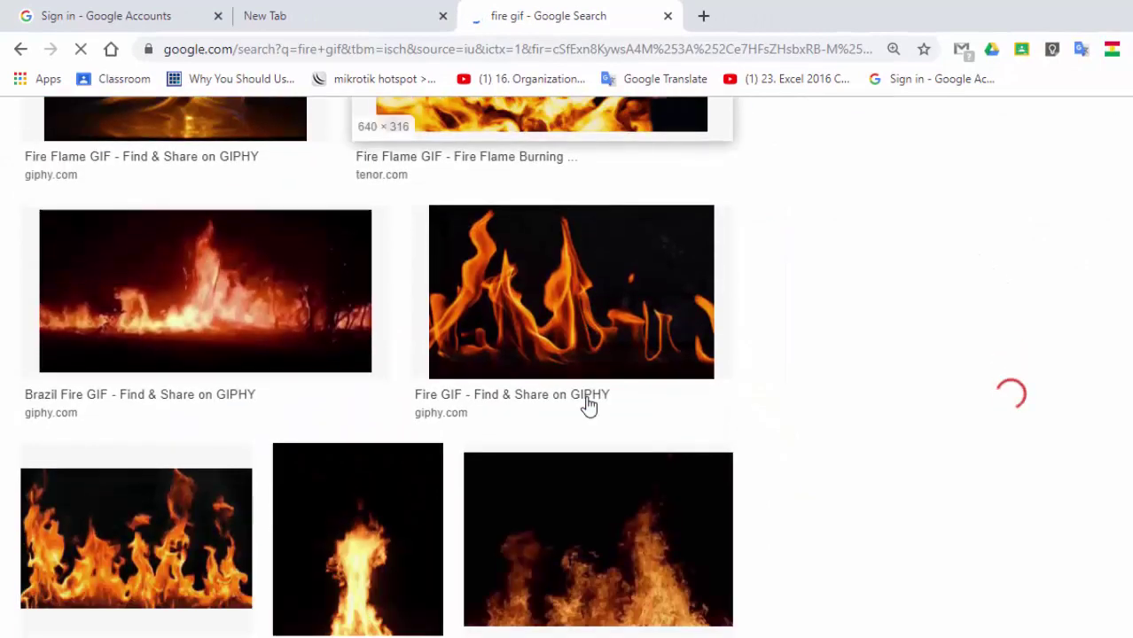
{"action": "scroll", "coordinate": [589, 405], "scroll_direction": "down", "scroll_amount": 3}
{"action": "scroll", "coordinate": [589, 407], "scroll_direction": "down", "scroll_amount": 4}
{"action": "scroll", "coordinate": [588, 405], "scroll_direction": "down", "scroll_amount": 4}
{"action": "scroll", "coordinate": [589, 405], "scroll_direction": "down", "scroll_amount": 3}
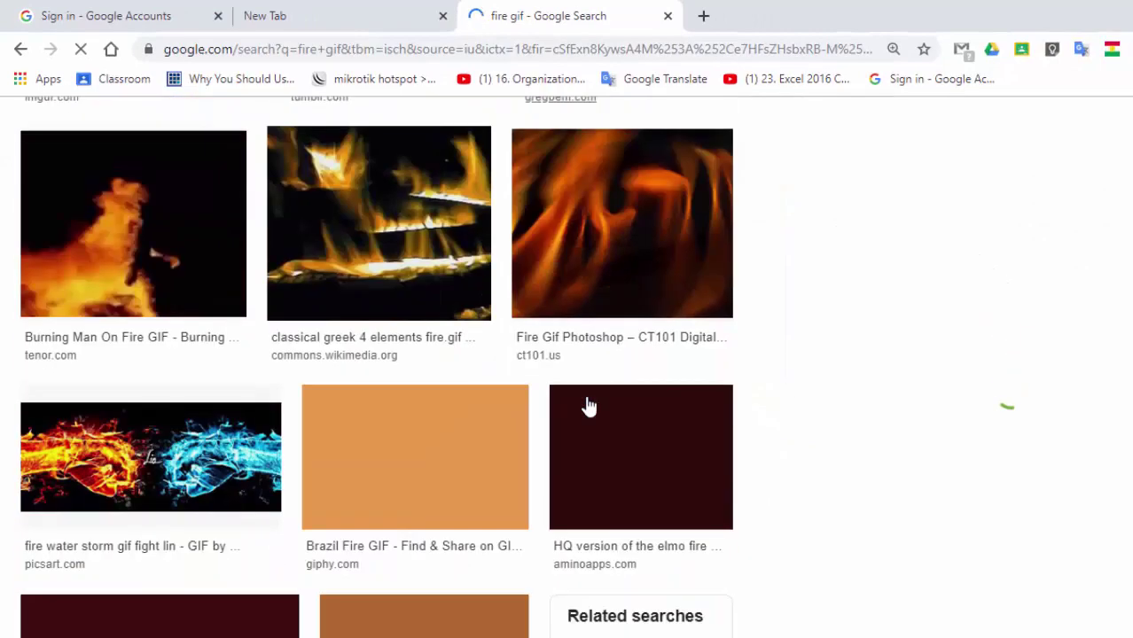
{"action": "scroll", "coordinate": [589, 405], "scroll_direction": "down", "scroll_amount": 3}
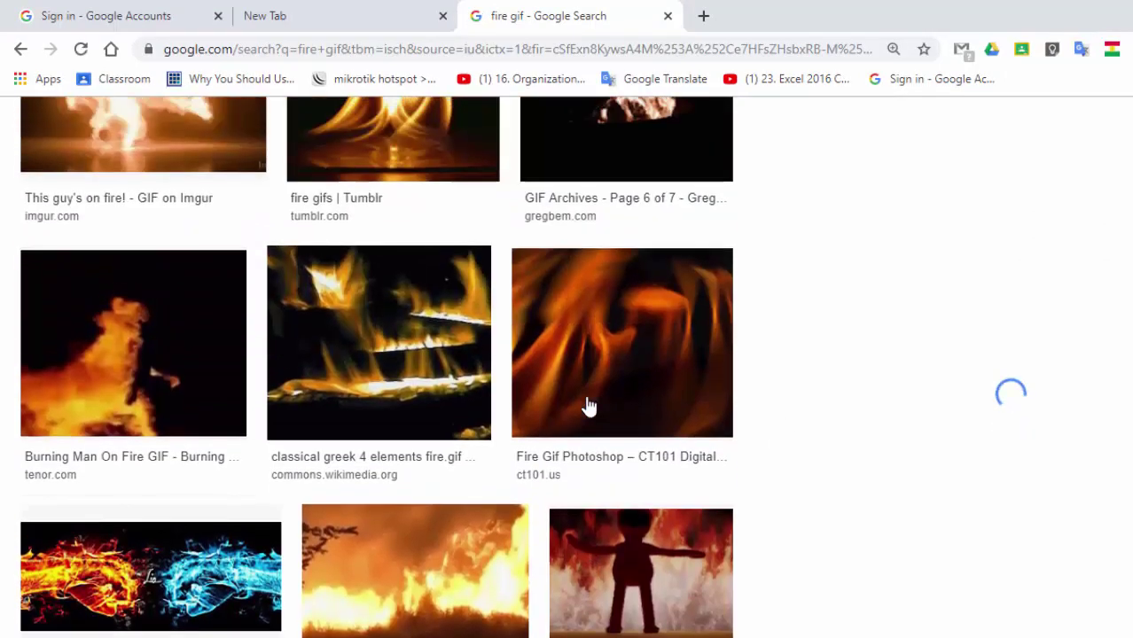
{"action": "scroll", "coordinate": [588, 405], "scroll_direction": "down", "scroll_amount": 4}
{"action": "scroll", "coordinate": [589, 406], "scroll_direction": "down", "scroll_amount": 3}
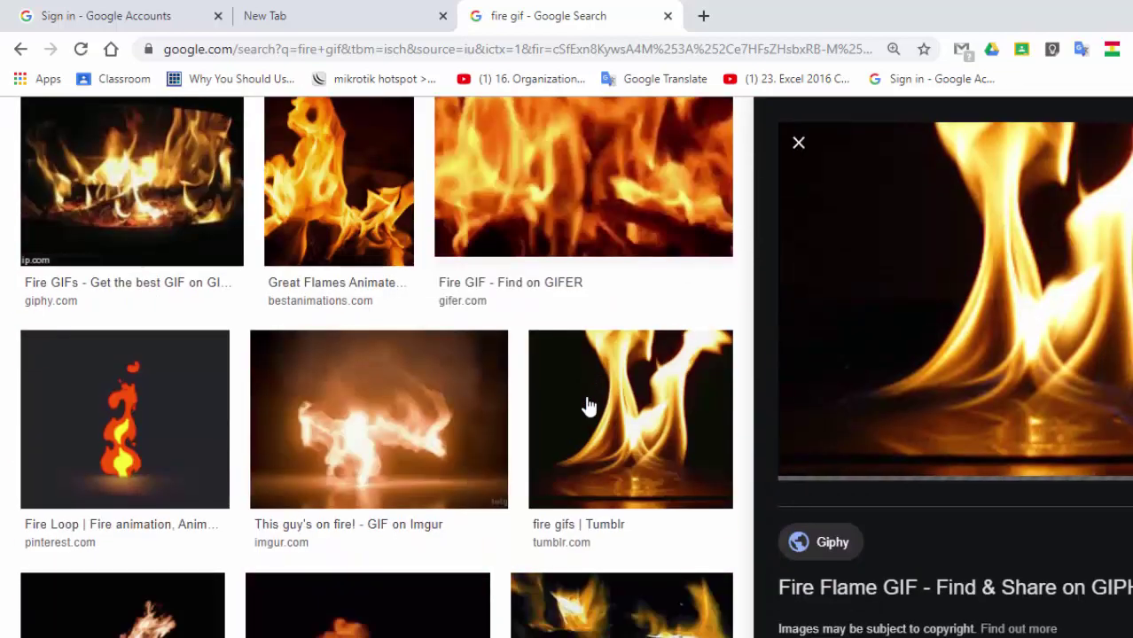
{"action": "scroll", "coordinate": [589, 405], "scroll_direction": "down", "scroll_amount": 3}
{"action": "scroll", "coordinate": [589, 405], "scroll_direction": "down", "scroll_amount": 3}
{"action": "scroll", "coordinate": [589, 405], "scroll_direction": "down", "scroll_amount": 5}
{"action": "scroll", "coordinate": [588, 405], "scroll_direction": "up", "scroll_amount": 1}
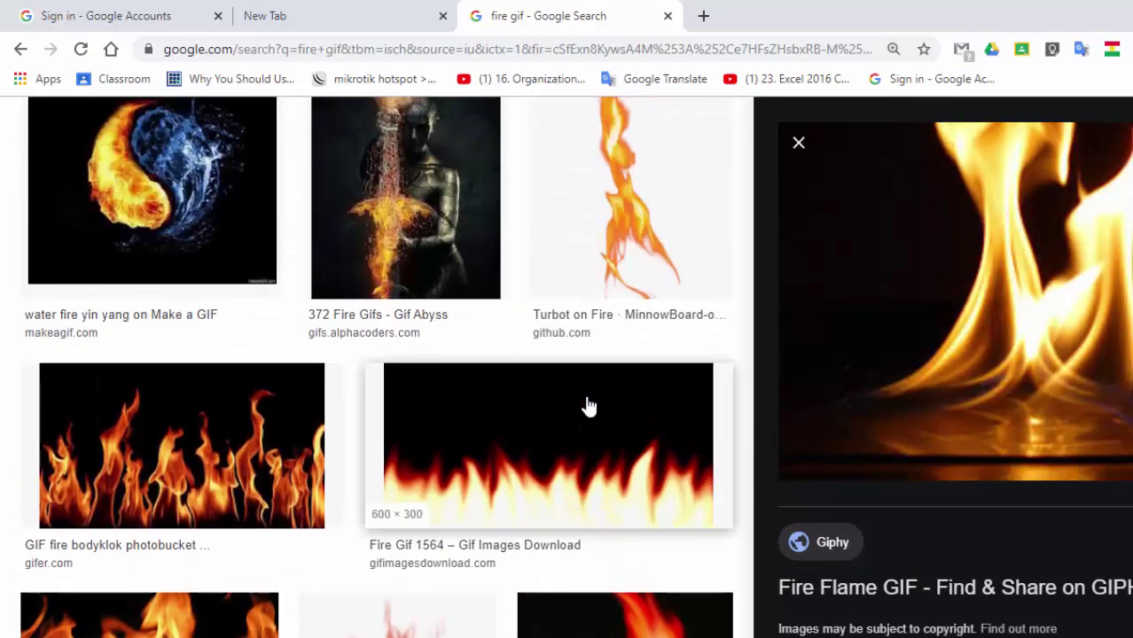
{"action": "scroll", "coordinate": [589, 405], "scroll_direction": "down", "scroll_amount": 3}
{"action": "left_click", "coordinate": [484, 424]}
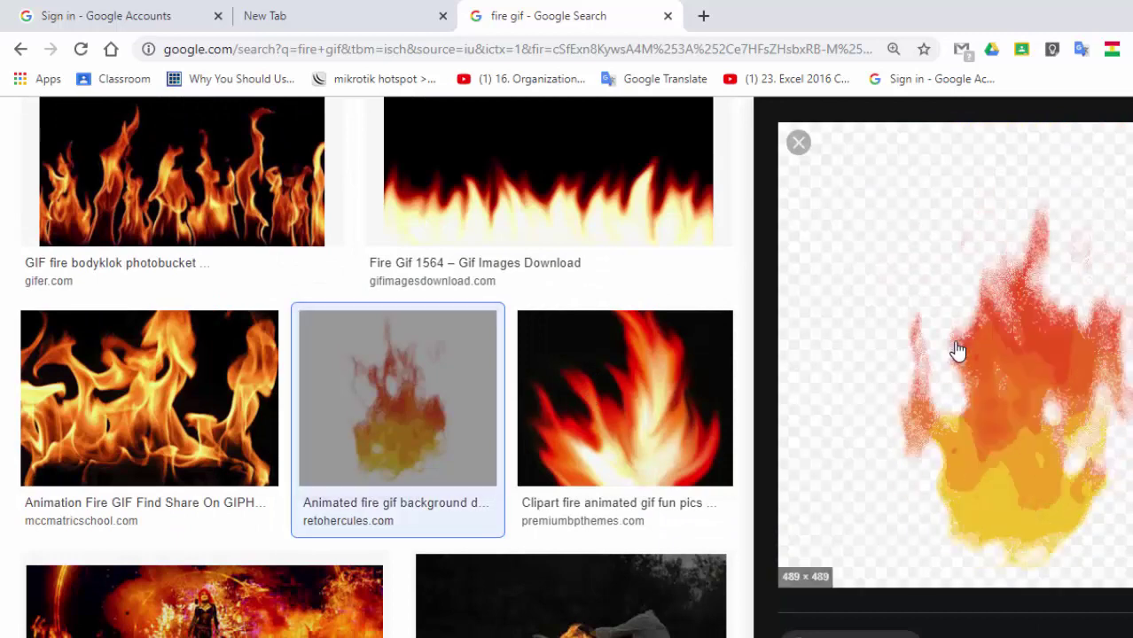
{"action": "right_click", "coordinate": [998, 383]}
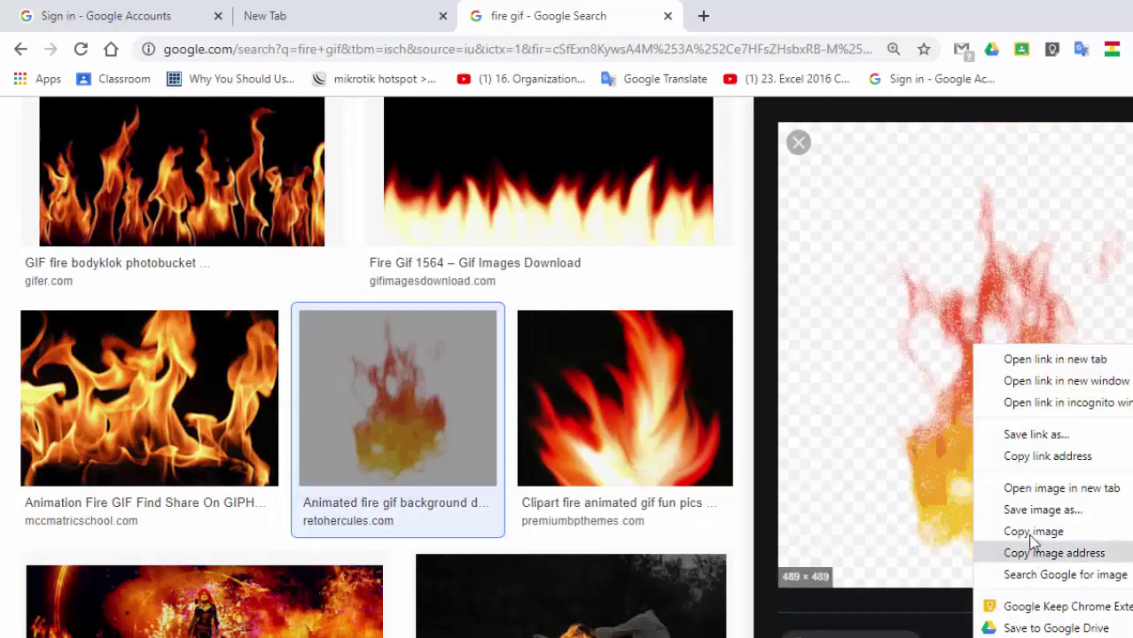
{"action": "left_click", "coordinate": [1030, 529]}
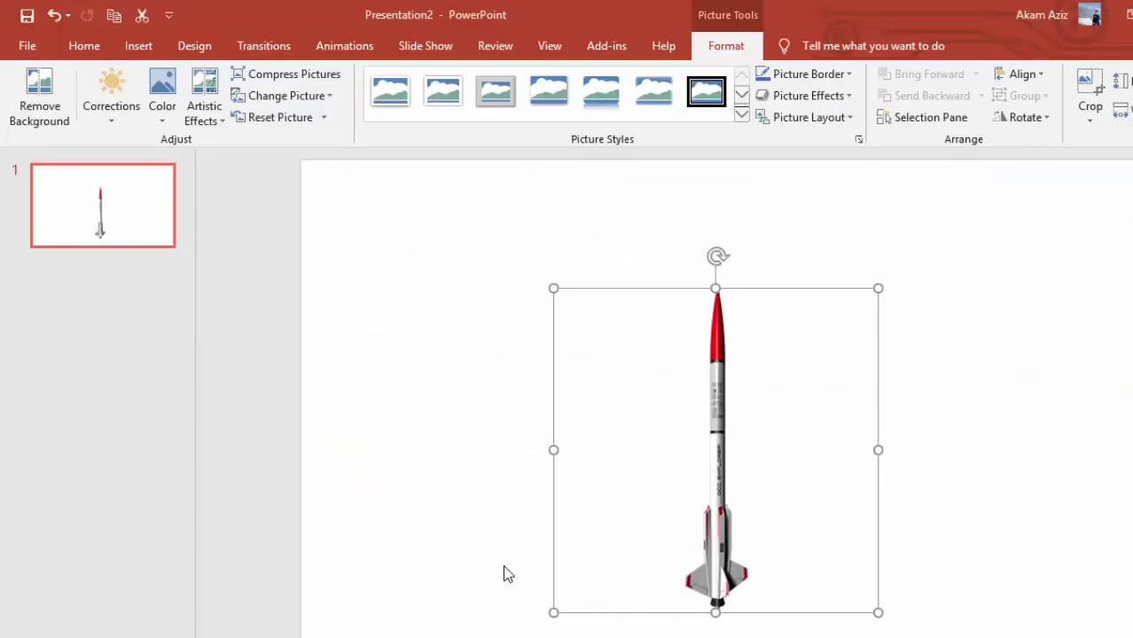
Paste the fire image, rotate it 180° so the flames point down, and shrink it.
{"action": "left_click", "coordinate": [512, 567]}
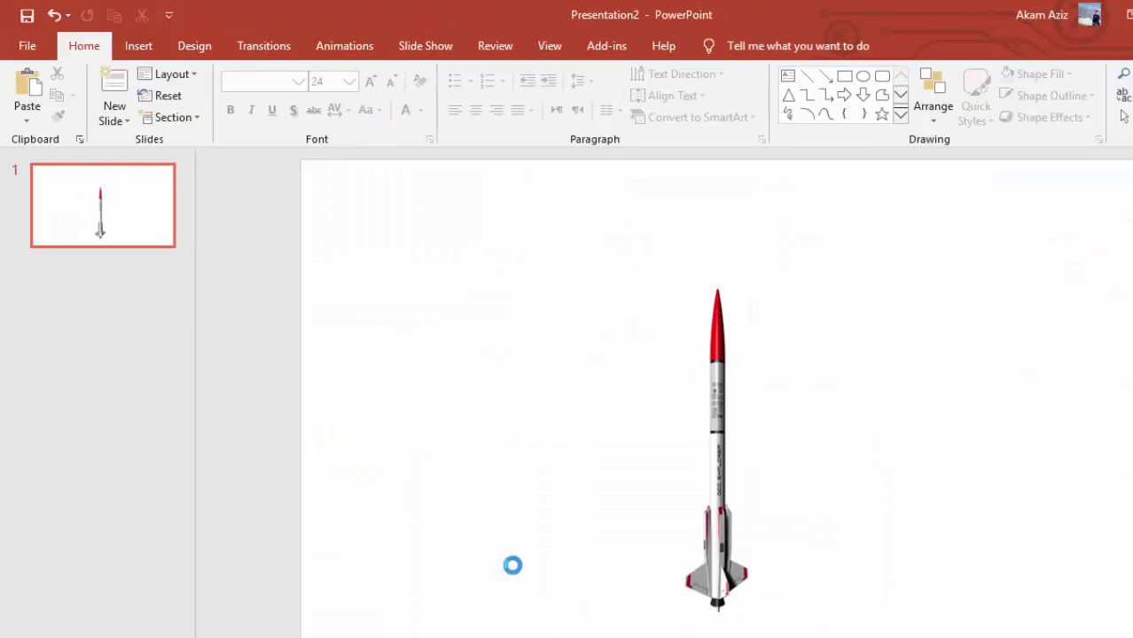
{"action": "key", "text": "ctrl+v"}
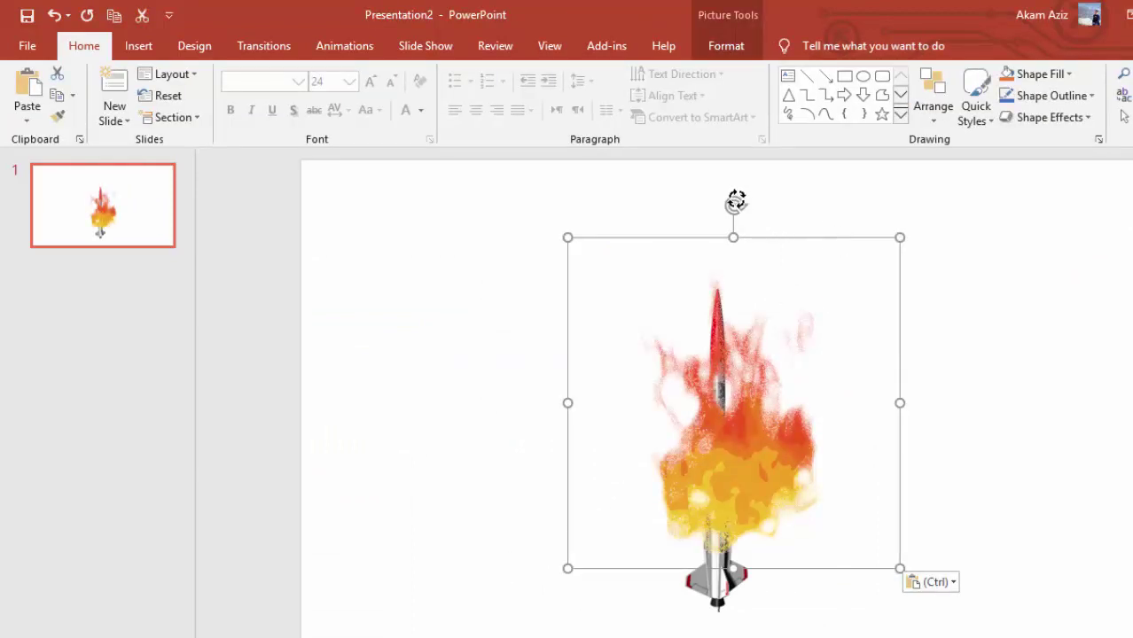
{"action": "mouse_move", "coordinate": [736, 202]}
{"action": "left_mouse_down"}
{"action": "mouse_move", "coordinate": [710, 550]}
{"action": "mouse_move", "coordinate": [720, 544]}
{"action": "left_mouse_up"}
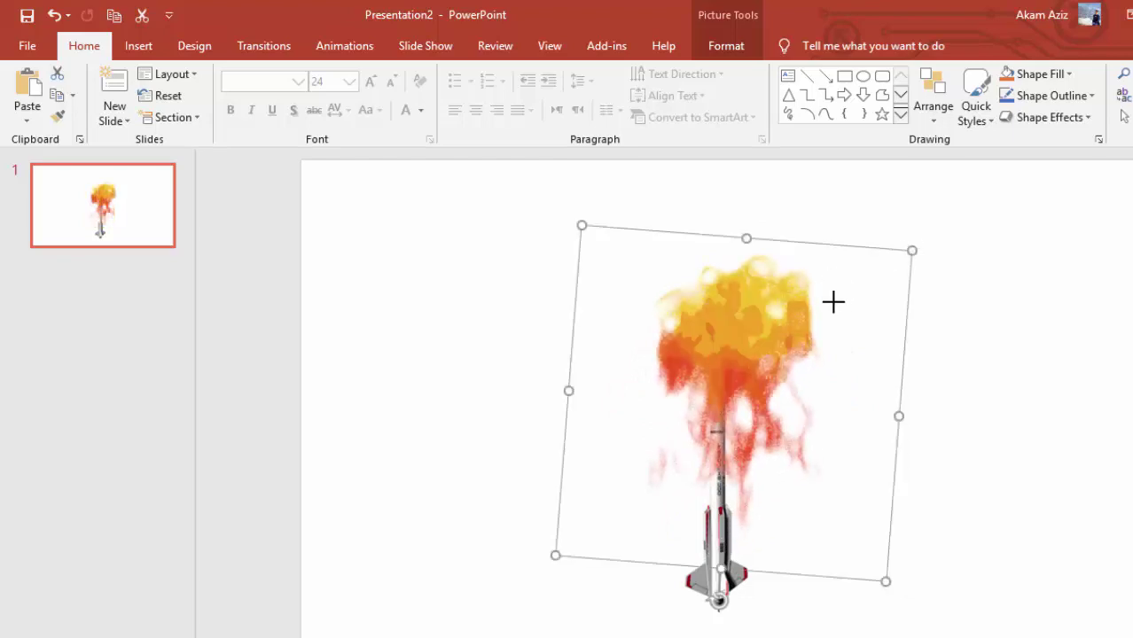
{"action": "left_click_drag", "start_coordinate": [833, 303], "coordinate": [683, 432]}
{"action": "left_click_drag", "start_coordinate": [627, 488], "coordinate": [585, 550]}
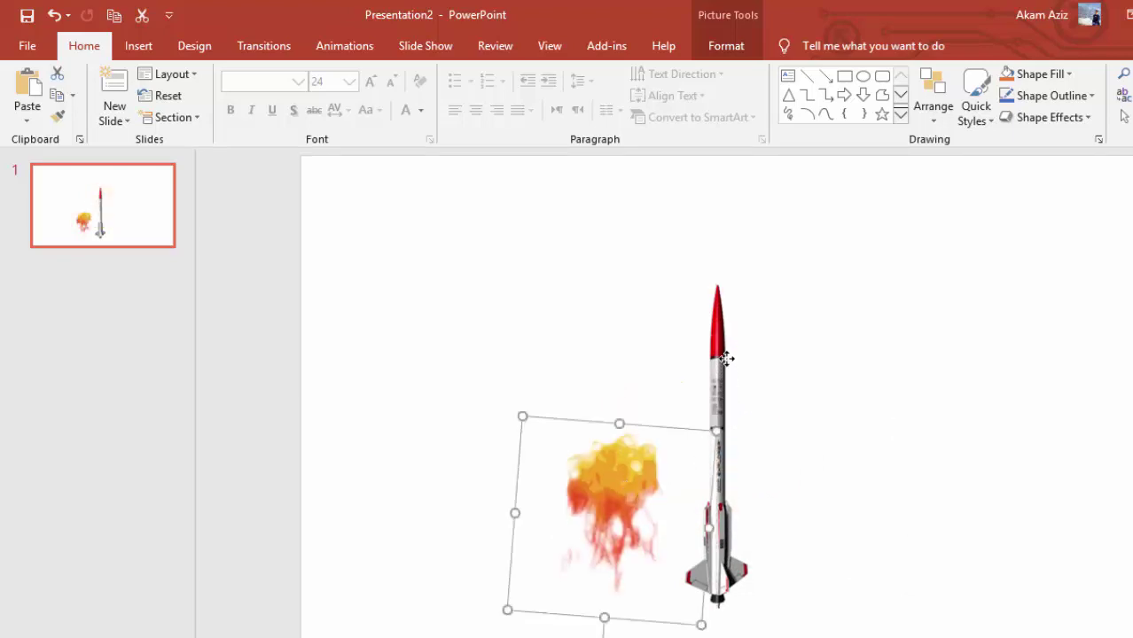
Raise the rocket and size the flame to sit directly under its nozzle.
{"action": "left_click_drag", "start_coordinate": [726, 358], "coordinate": [726, 270]}
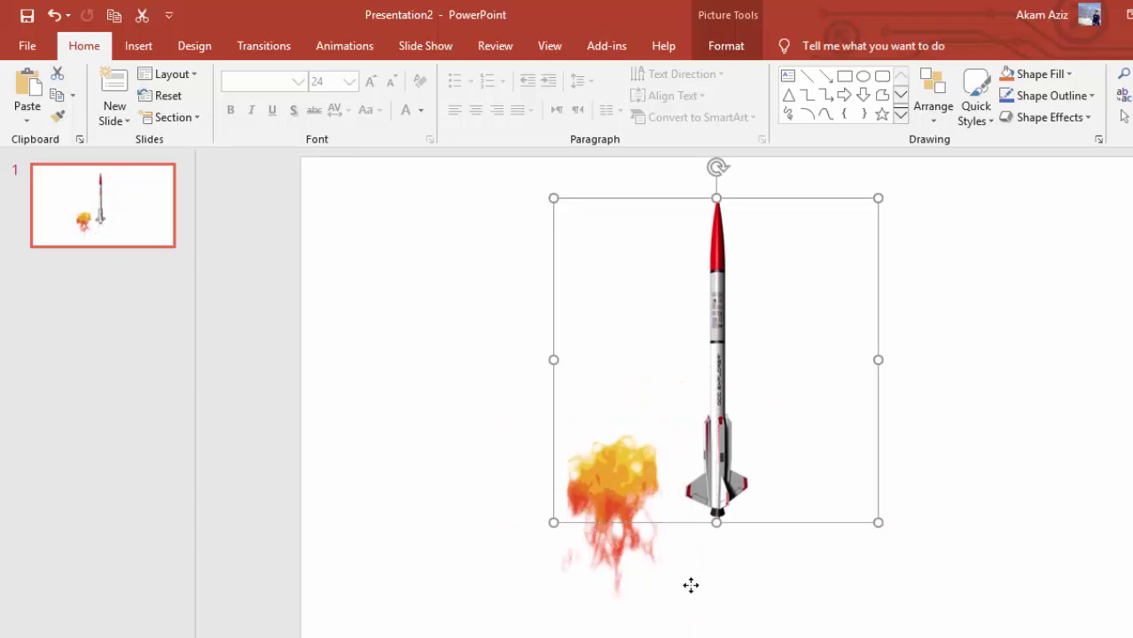
{"action": "left_click_drag", "start_coordinate": [589, 530], "coordinate": [685, 592]}
{"action": "left_click", "coordinate": [770, 509]}
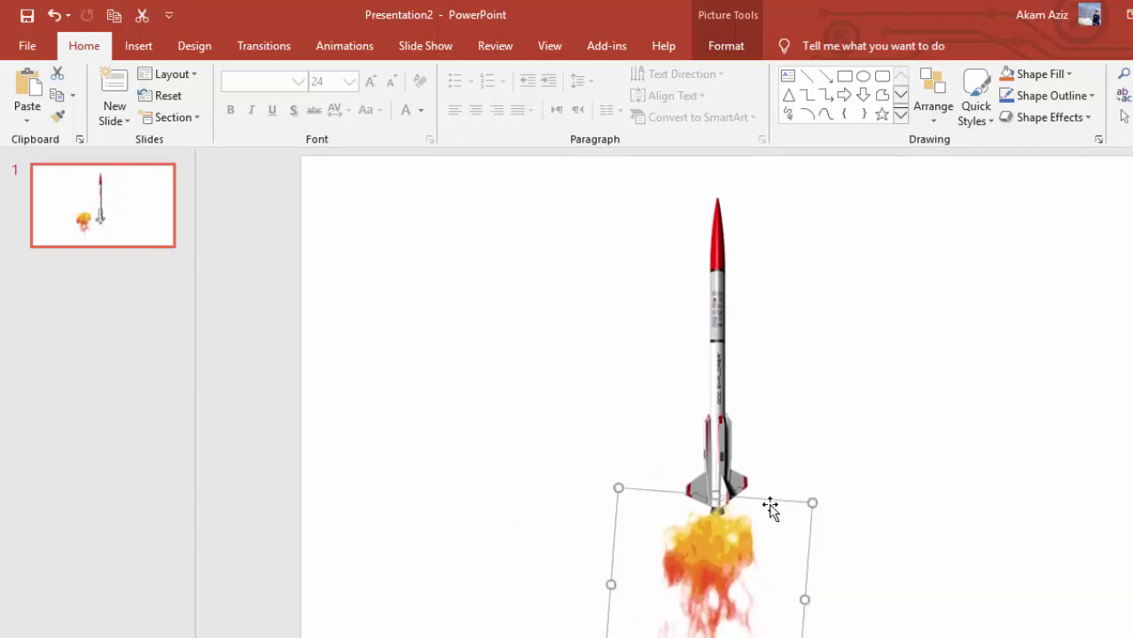
{"action": "mouse_move", "coordinate": [810, 503]}
{"action": "left_mouse_down"}
{"action": "mouse_move", "coordinate": [723, 567]}
{"action": "mouse_move", "coordinate": [709, 530]}
{"action": "left_mouse_up"}
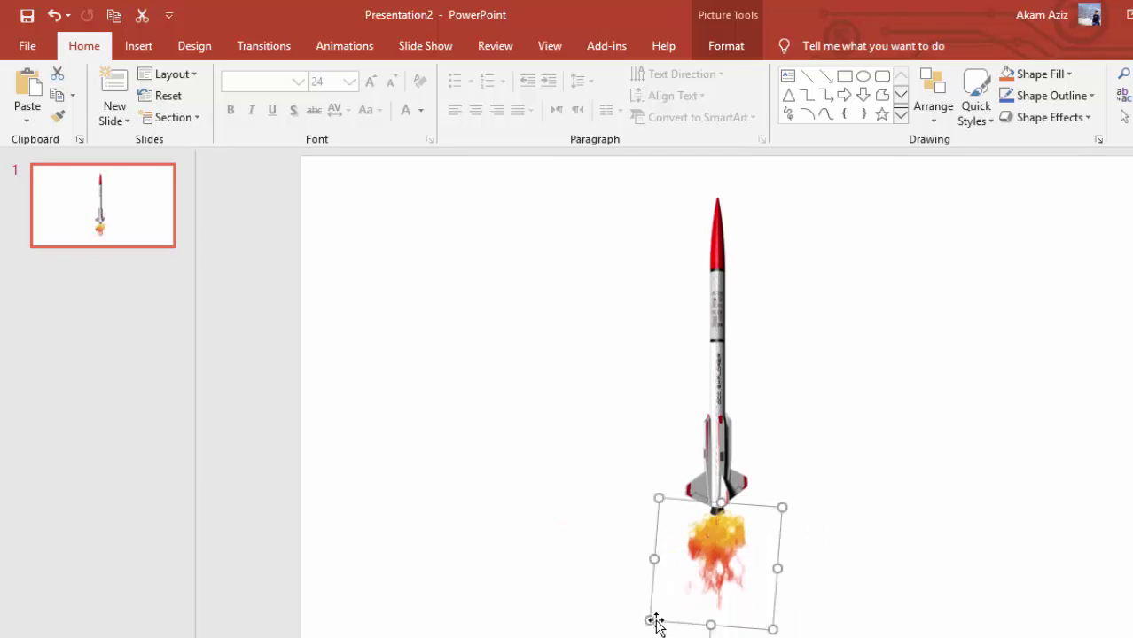
{"action": "left_click_drag", "start_coordinate": [648, 620], "coordinate": [639, 630]}
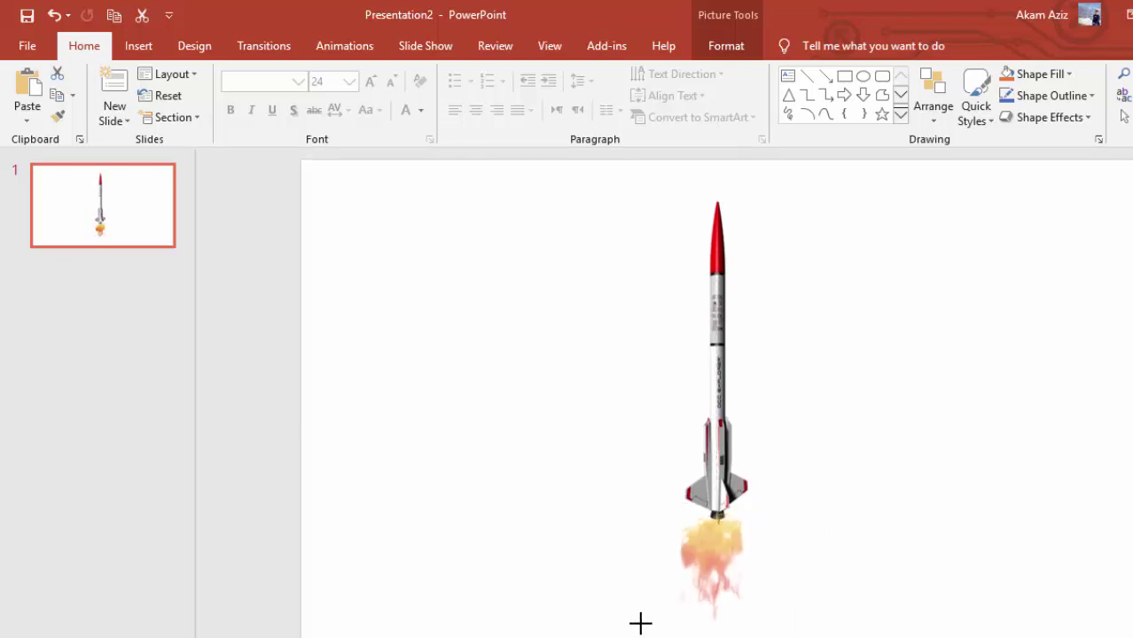
{"action": "key", "text": "F5"}
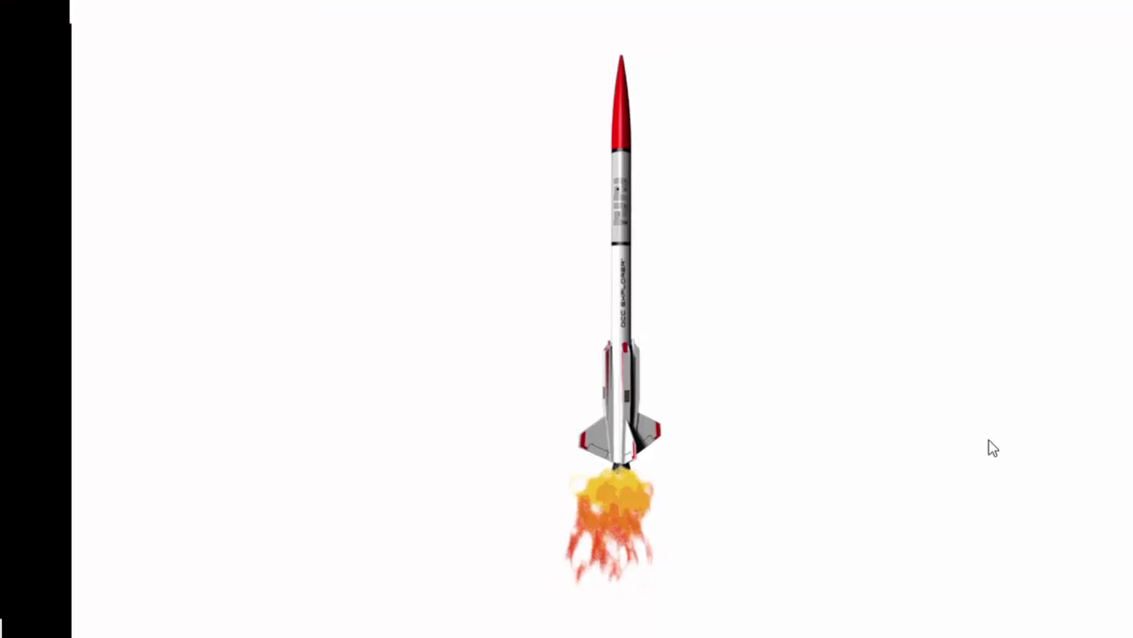
{"action": "key", "text": "Escape"}
{"action": "left_click", "coordinate": [716, 552]}
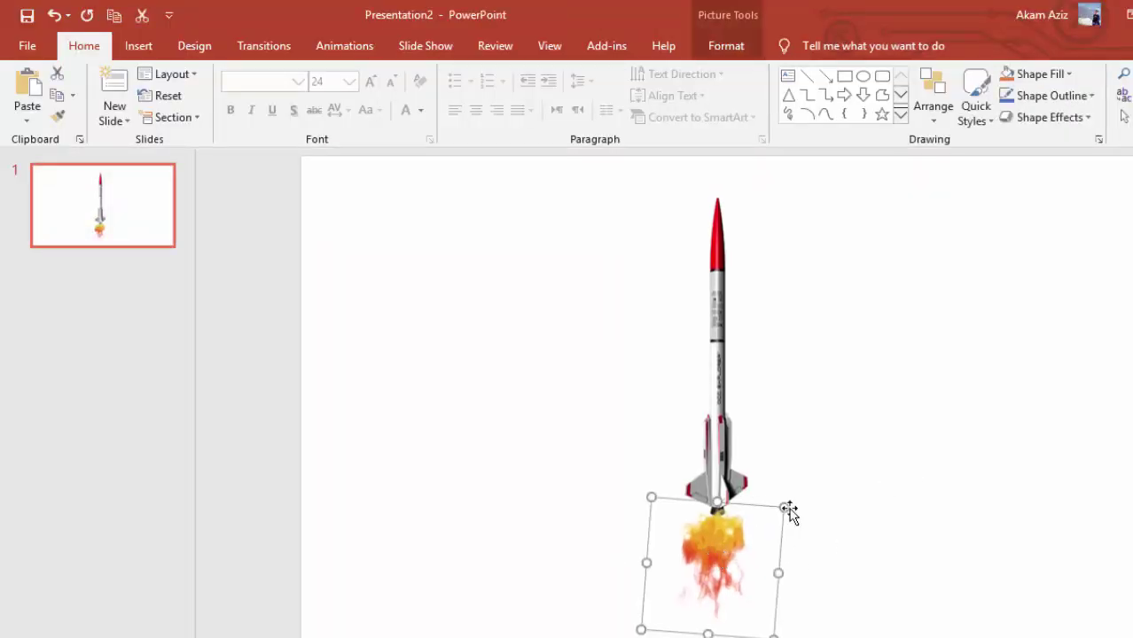
Send the rocket behind the flame and nudge the flame into place.
{"action": "left_click", "coordinate": [712, 466]}
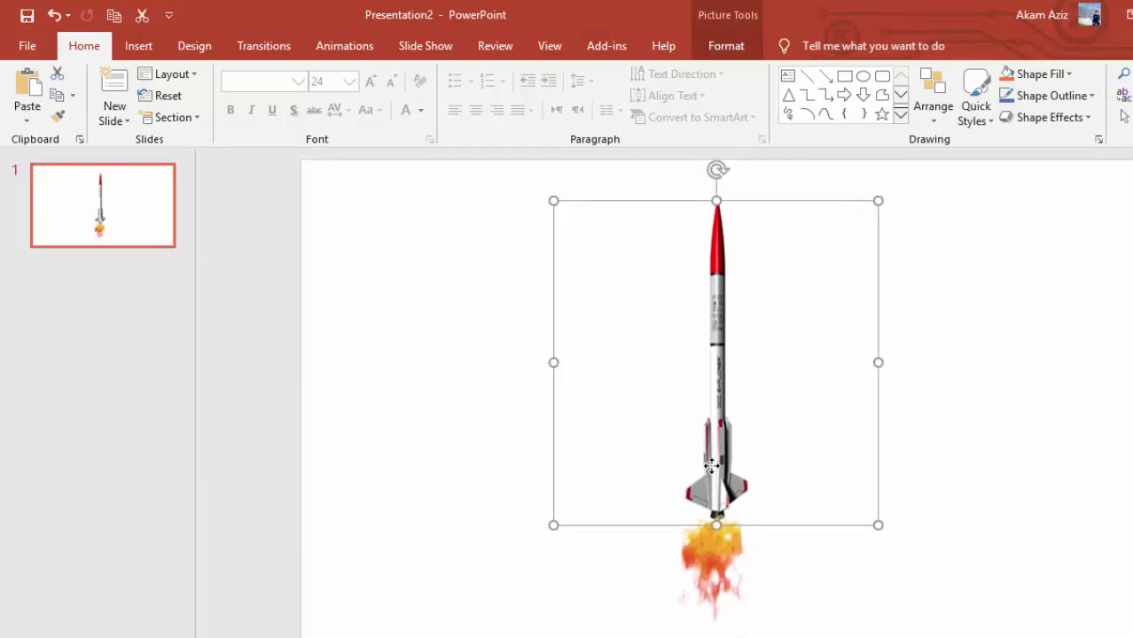
{"action": "right_click", "coordinate": [719, 458]}
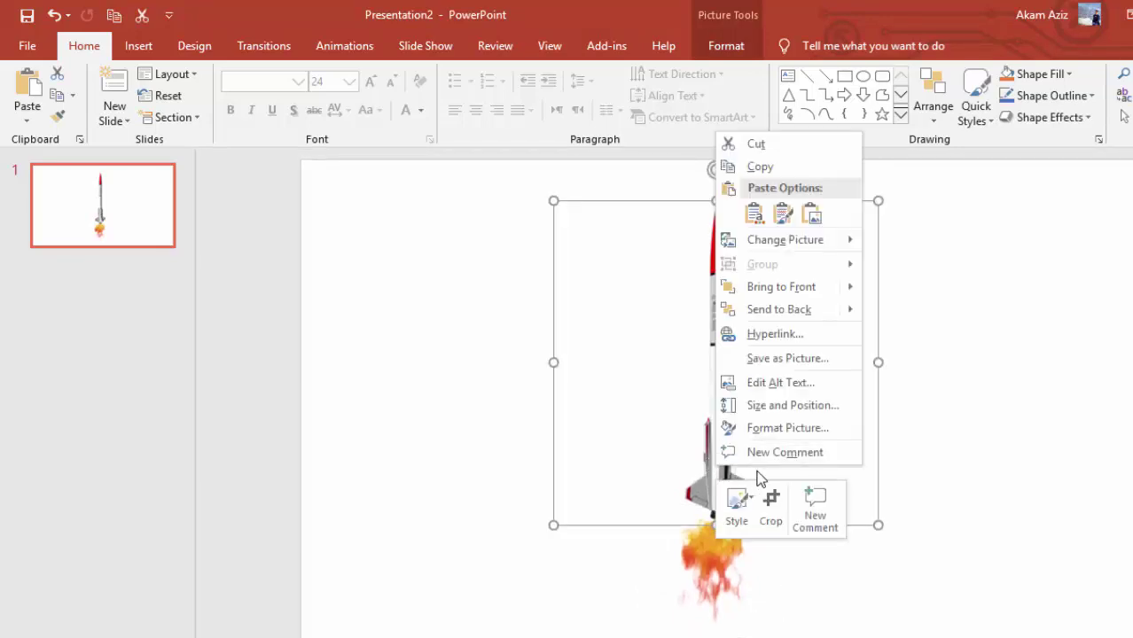
{"action": "left_click", "coordinate": [791, 313]}
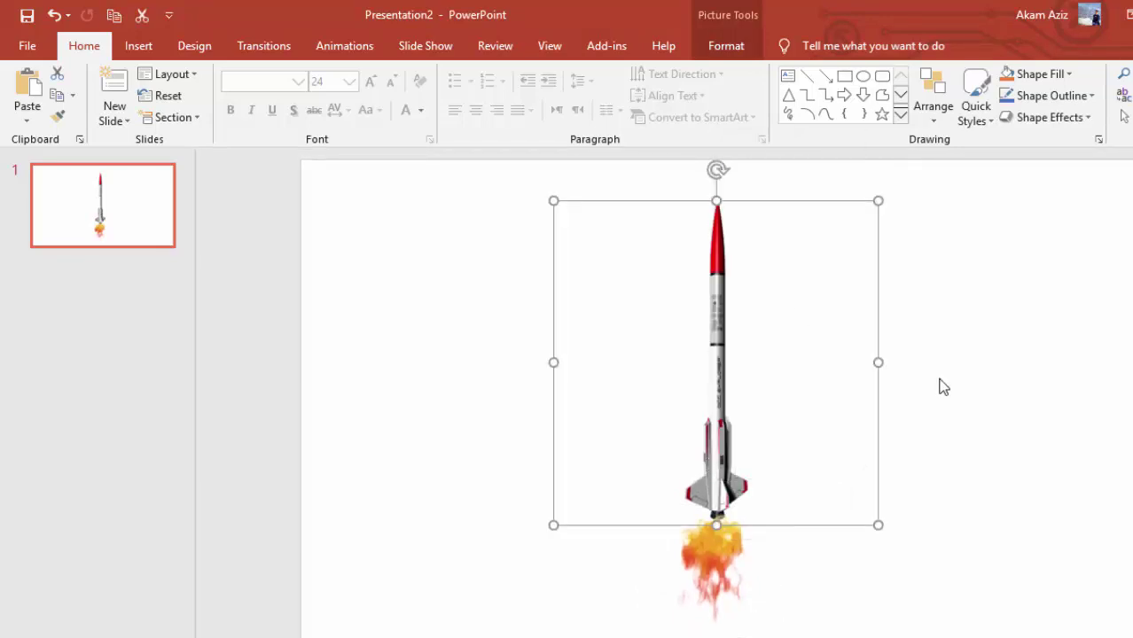
{"action": "right_click", "coordinate": [736, 419]}
{"action": "left_click", "coordinate": [790, 240]}
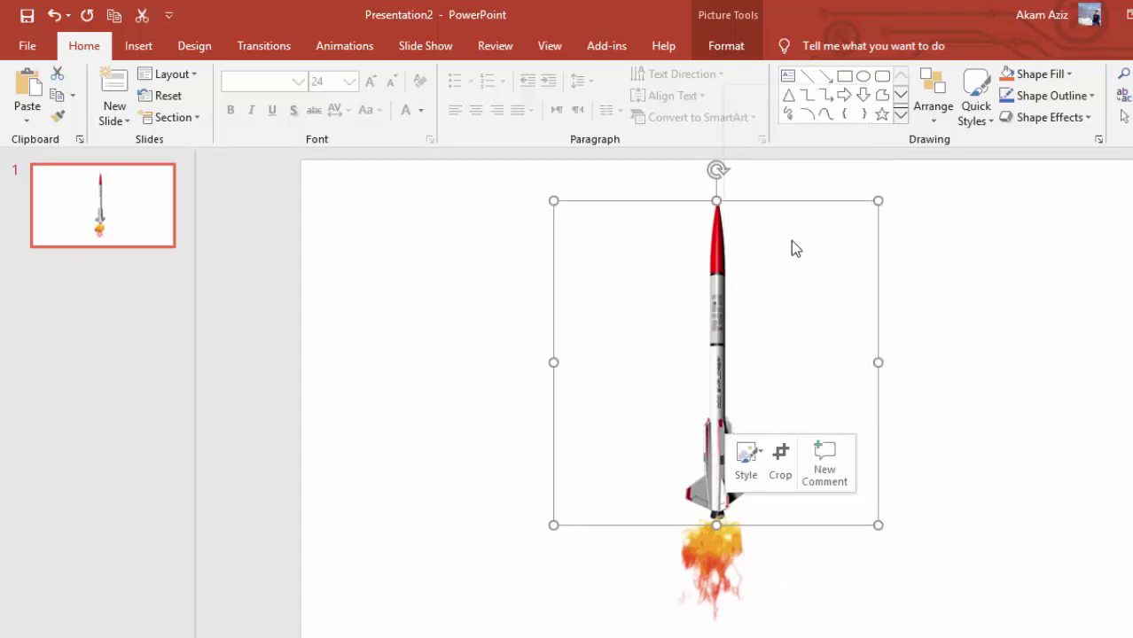
{"action": "left_click", "coordinate": [956, 453]}
{"action": "left_click", "coordinate": [712, 564]}
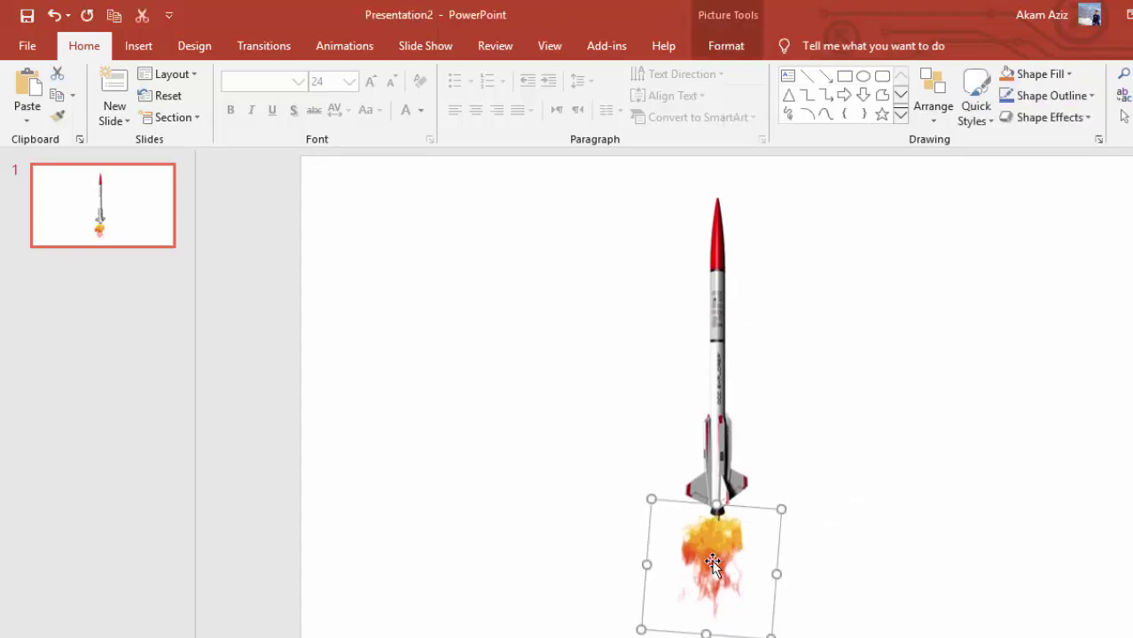
{"action": "left_click_drag", "start_coordinate": [713, 564], "coordinate": [714, 563]}
Group the rocket and flame with Ctrl+G, then preview the slide show.
{"action": "left_click", "coordinate": [732, 414]}
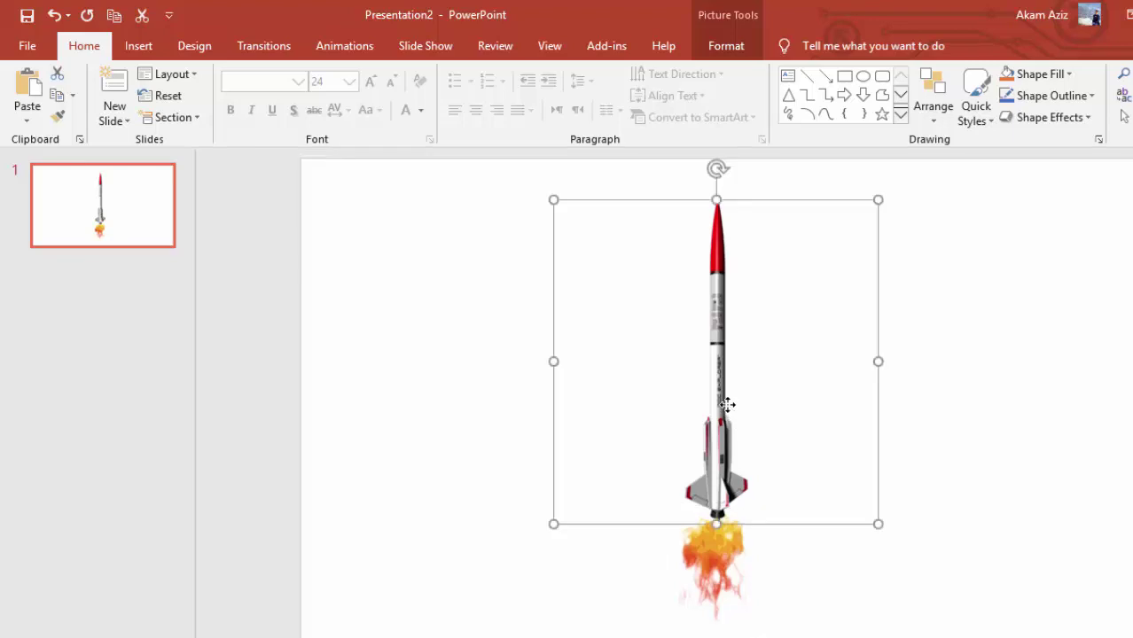
{"action": "left_click", "coordinate": [713, 578], "text": "shift"}
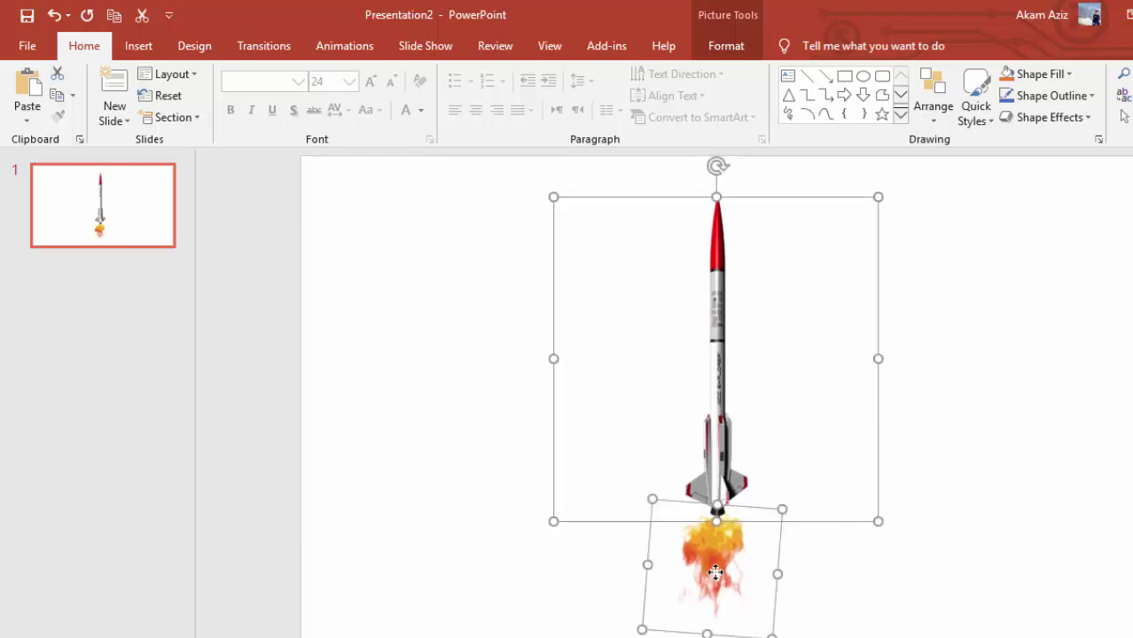
{"action": "key", "text": "ctrl+g"}
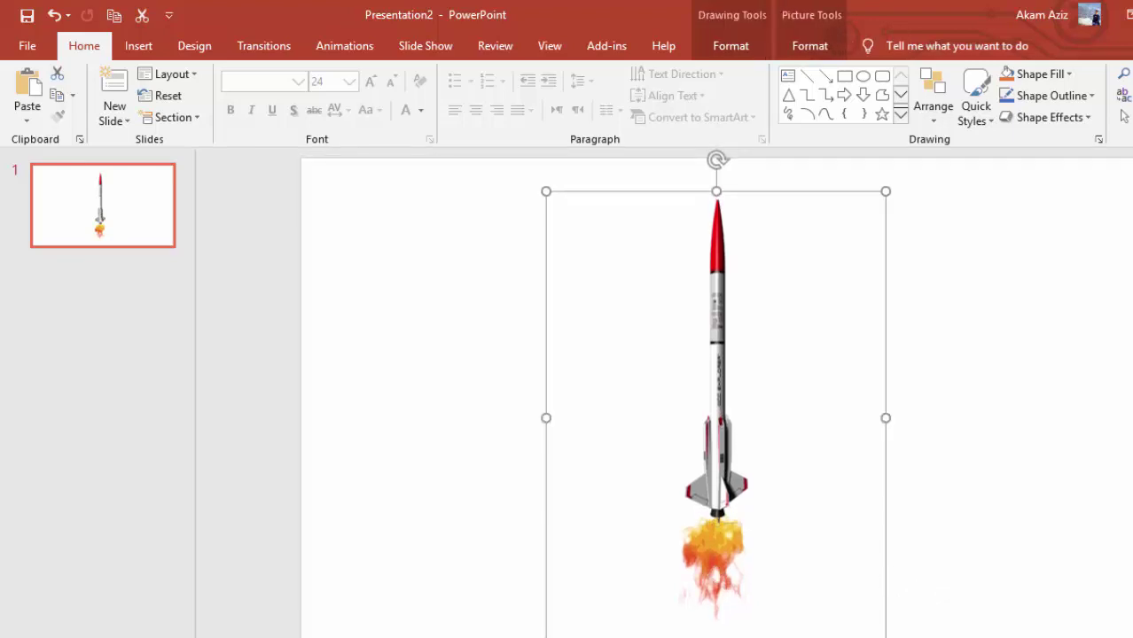
{"action": "key", "text": "F5"}
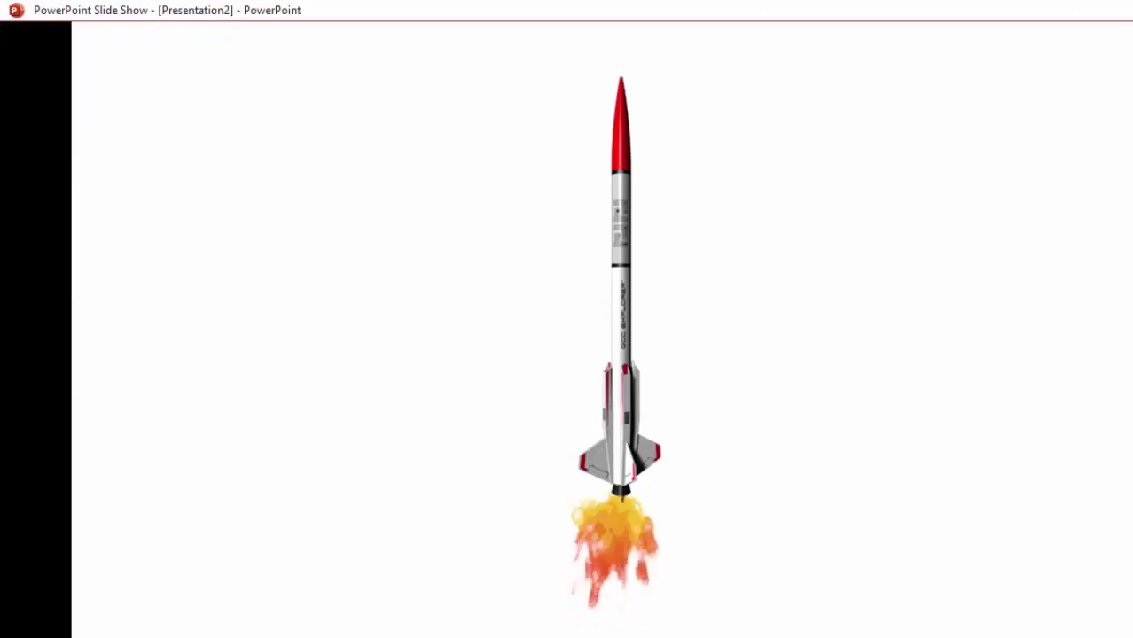
{"action": "key", "text": "Escape"}
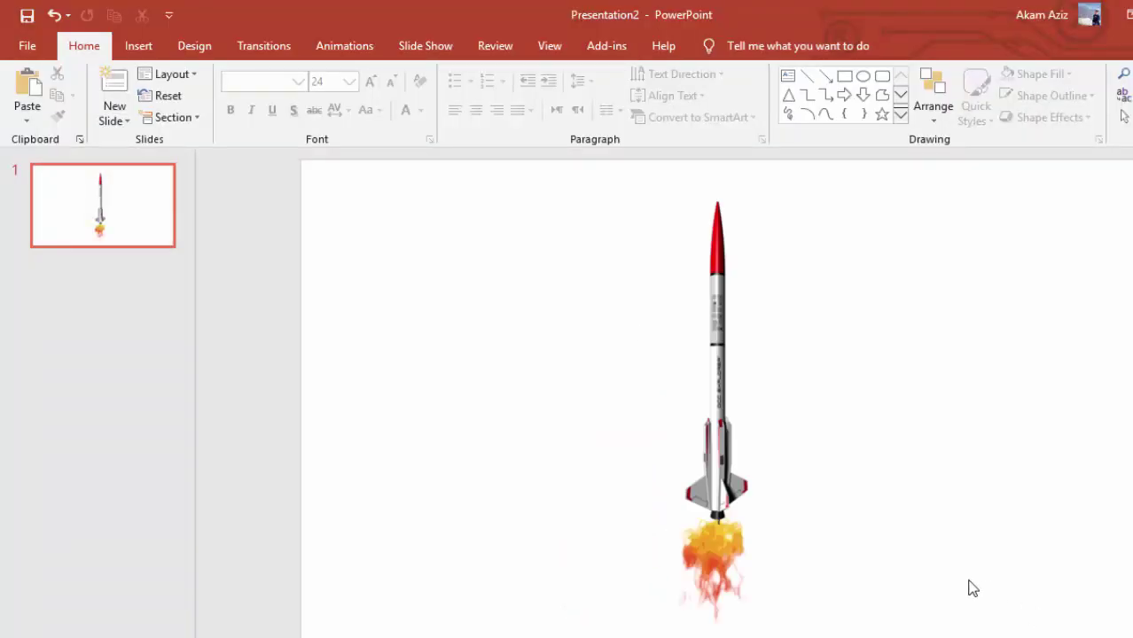
Apply the Motion Paths > Lines animation to the rocket group.
{"action": "left_click", "coordinate": [719, 460]}
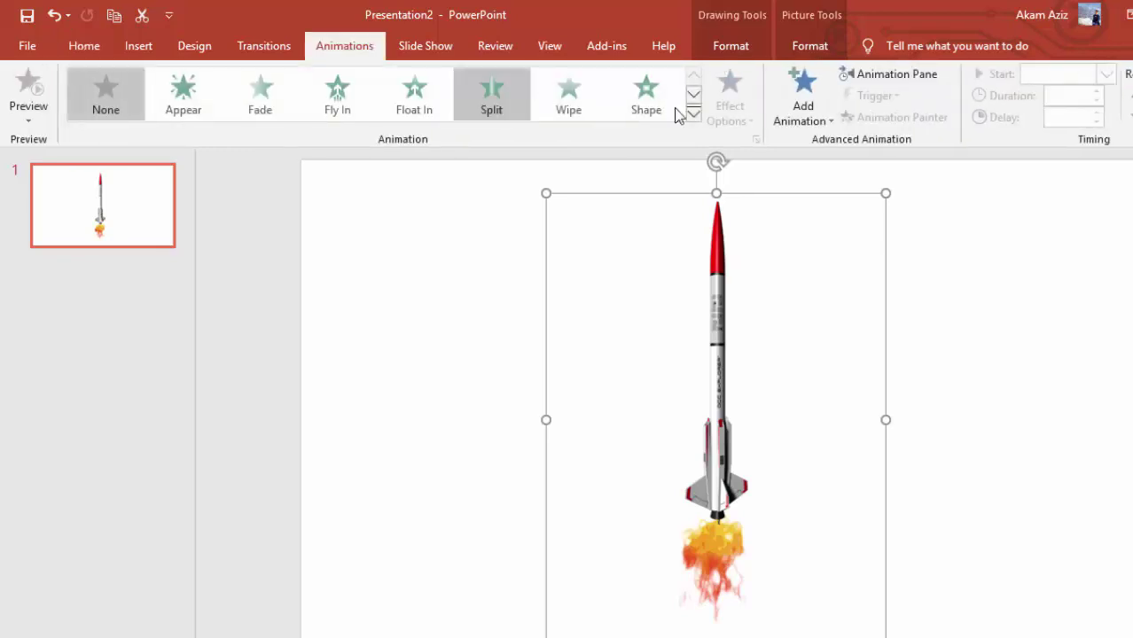
{"action": "left_click", "coordinate": [699, 116]}
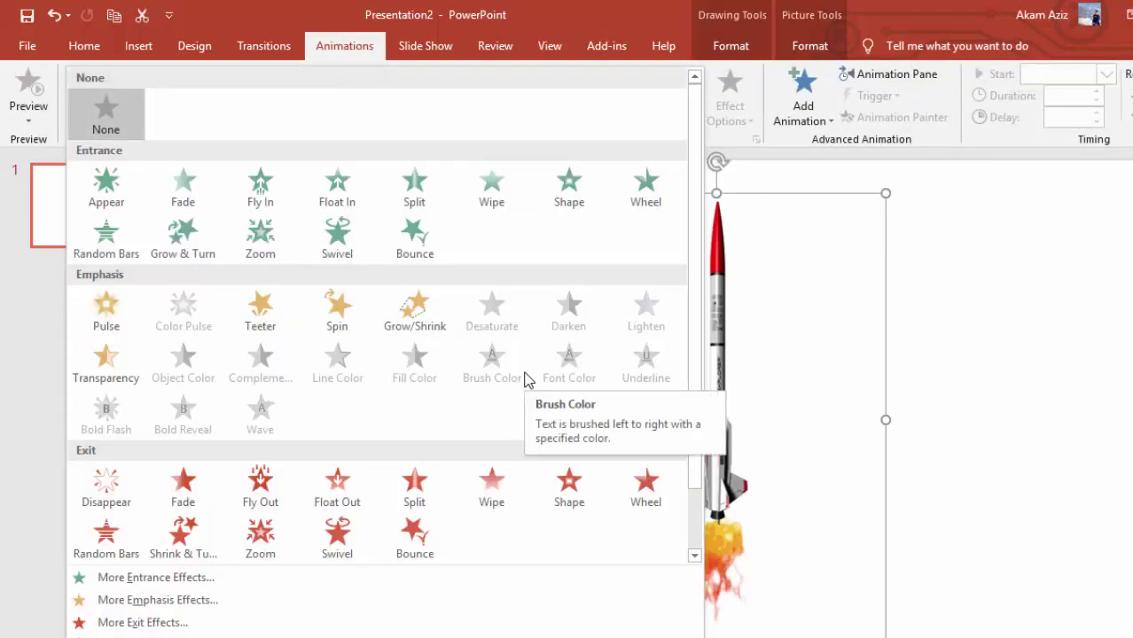
{"action": "scroll", "coordinate": [524, 380], "scroll_direction": "down", "scroll_amount": 1}
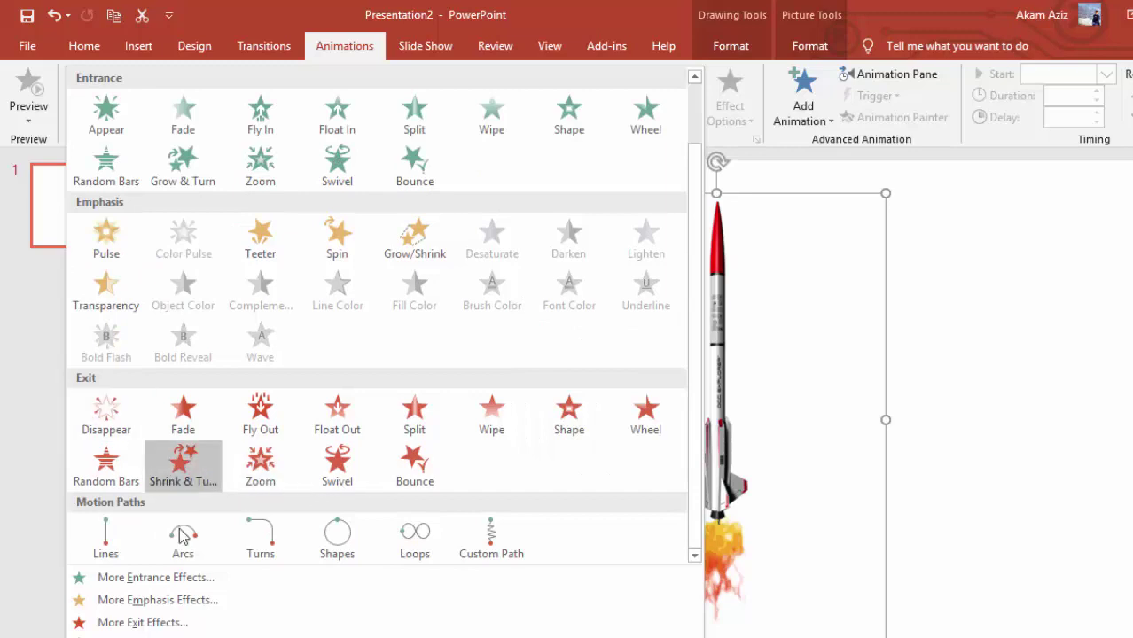
{"action": "left_click", "coordinate": [106, 540]}
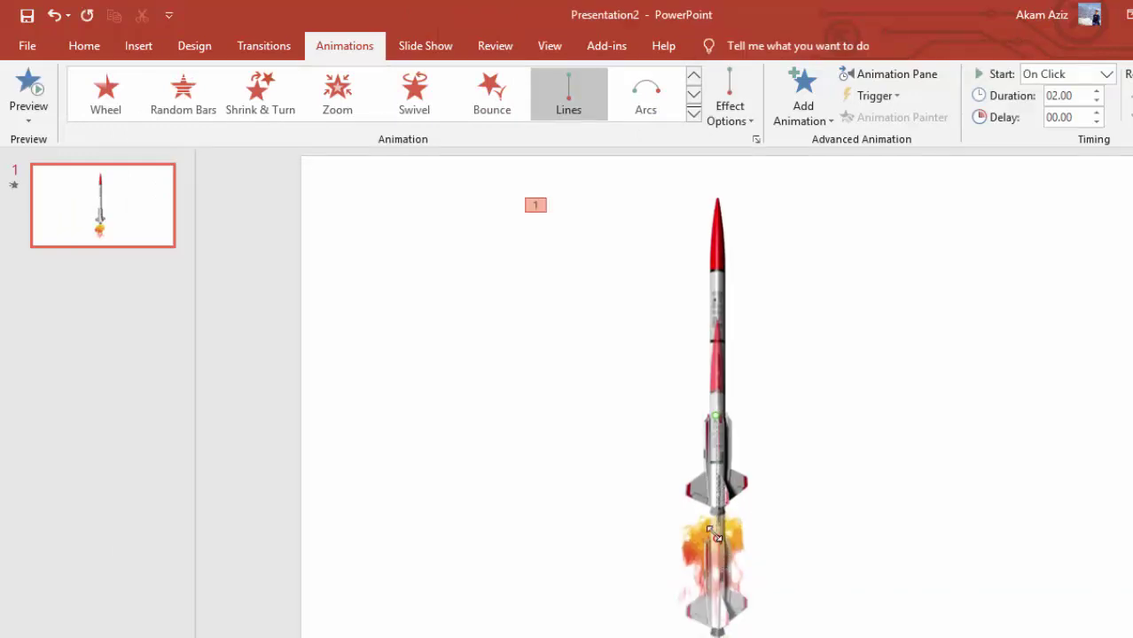
Run the line path from the rocket straight up past the slide's top, then play the show.
{"action": "mouse_move", "coordinate": [715, 533]}
{"action": "left_mouse_down"}
{"action": "mouse_move", "coordinate": [795, 381]}
{"action": "mouse_move", "coordinate": [719, 126]}
{"action": "left_mouse_up"}
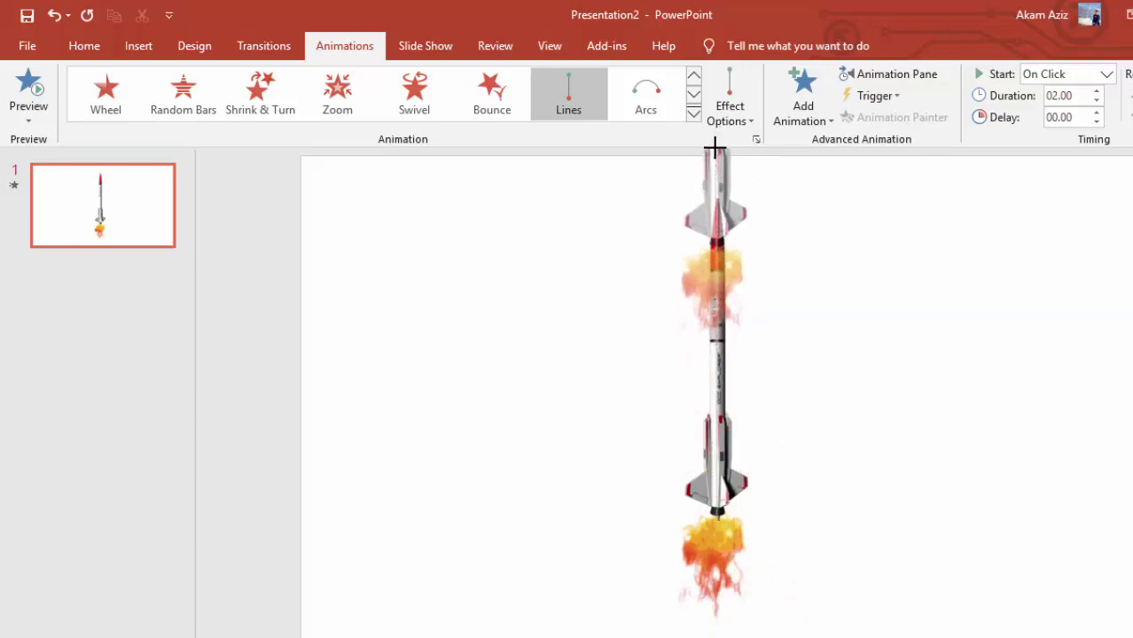
{"action": "scroll", "coordinate": [783, 389], "scroll_direction": "up", "scroll_amount": 3}
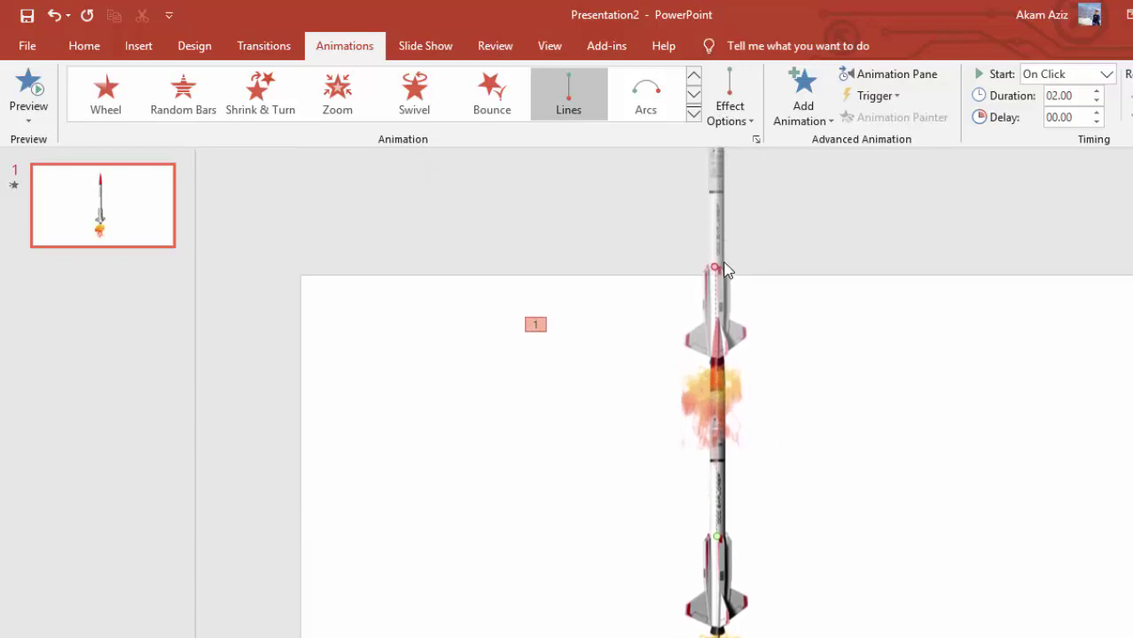
{"action": "left_click_drag", "start_coordinate": [705, 260], "coordinate": [711, 198]}
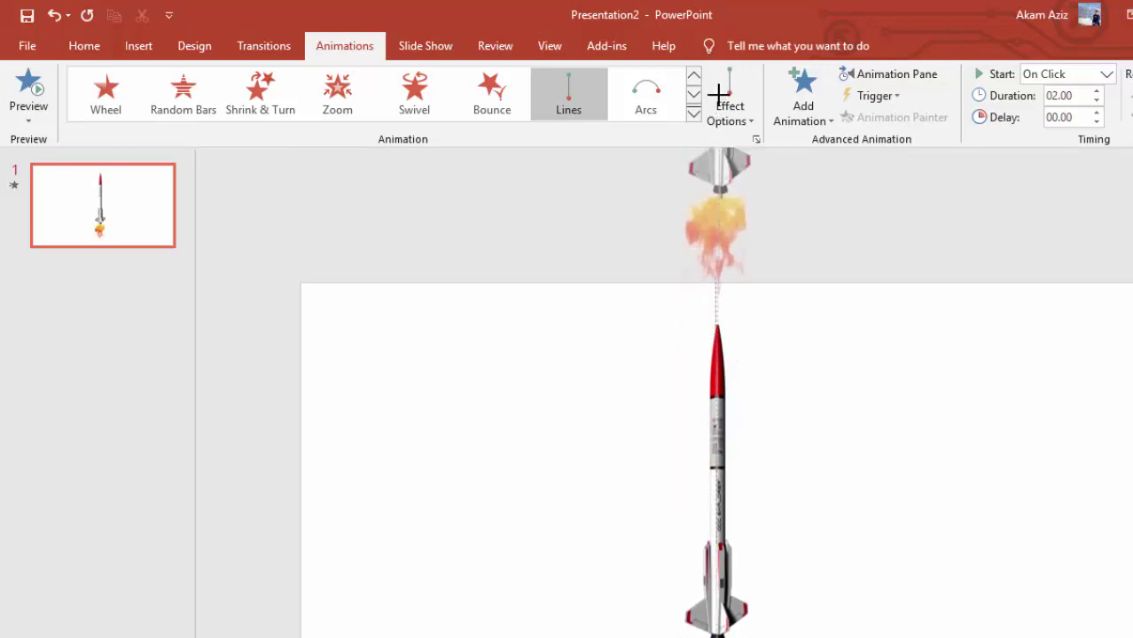
{"action": "scroll", "coordinate": [886, 452], "scroll_direction": "down", "scroll_amount": 2}
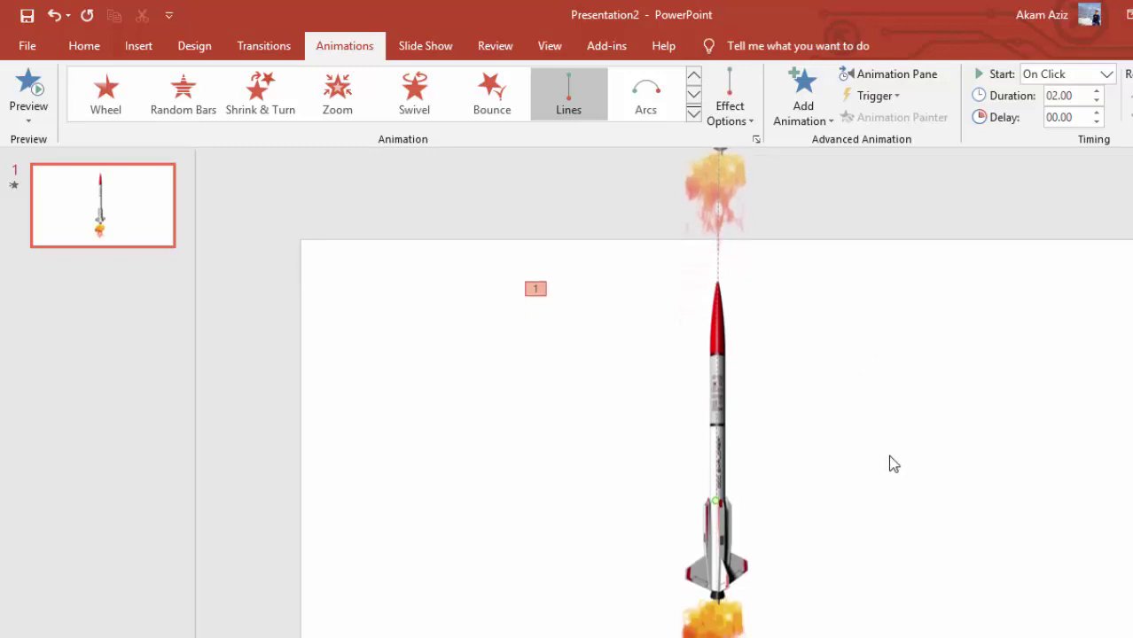
{"action": "scroll", "coordinate": [860, 632], "scroll_direction": "down", "scroll_amount": 3}
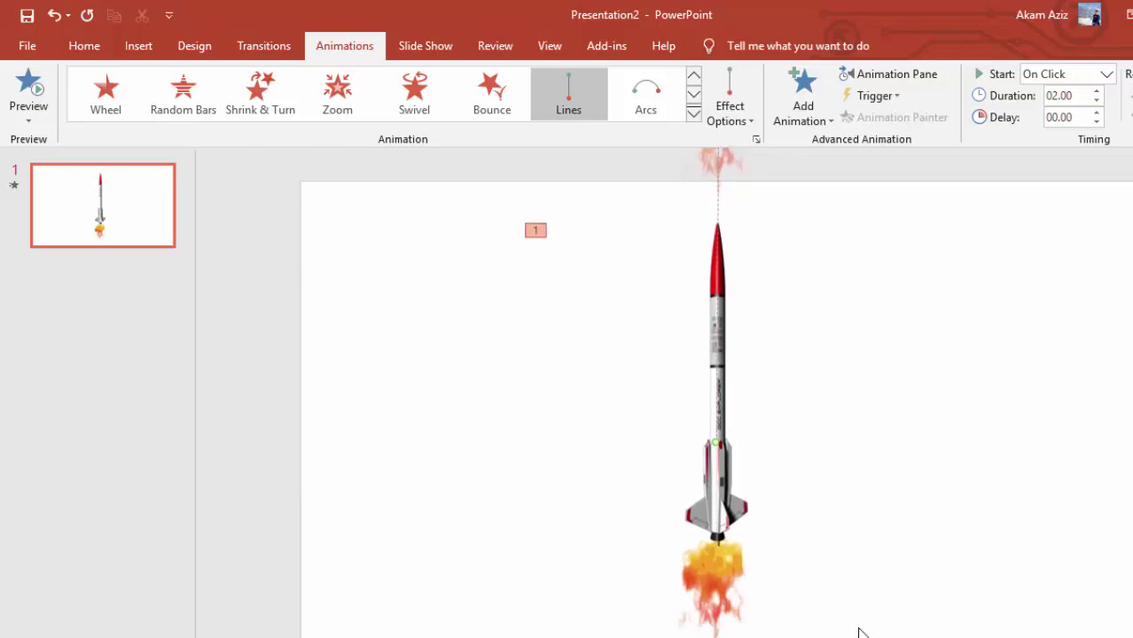
{"action": "left_click_drag", "start_coordinate": [714, 424], "coordinate": [719, 490]}
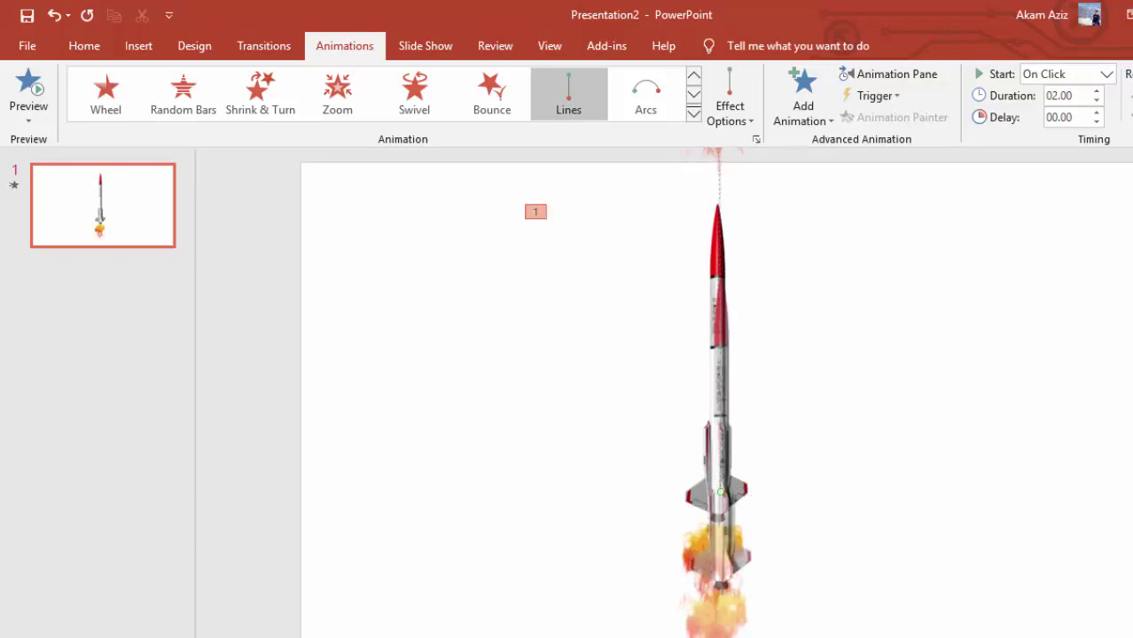
{"action": "key", "text": "F5"}
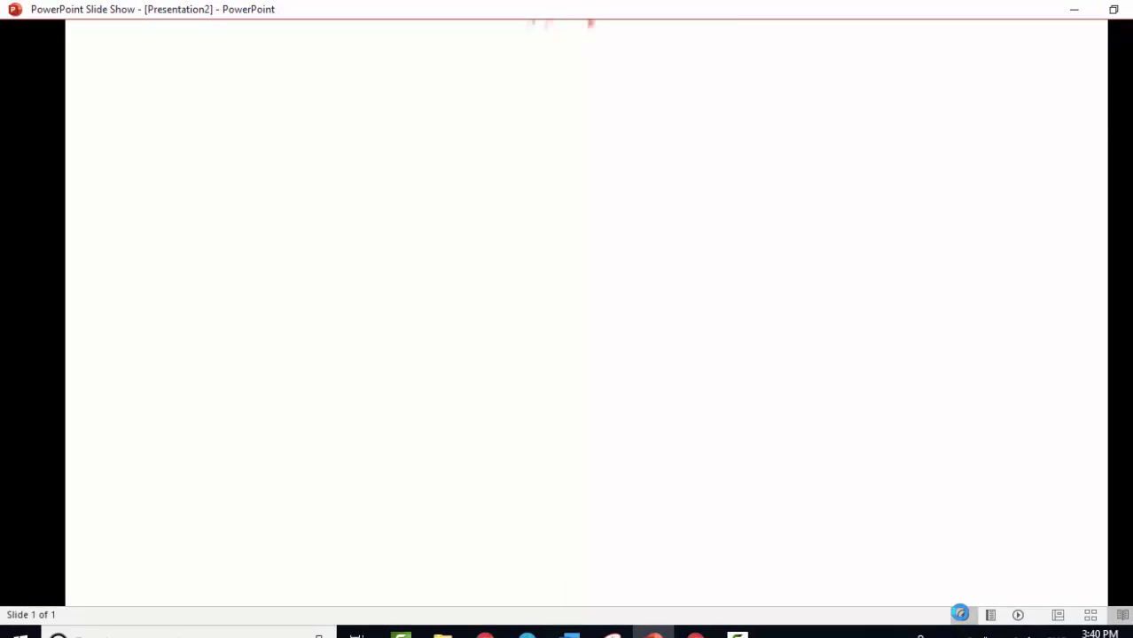
Set the rocket animation to With Previous, 01.00 delay, 05.00 duration, and preview it.
{"action": "key", "text": "Escape"}
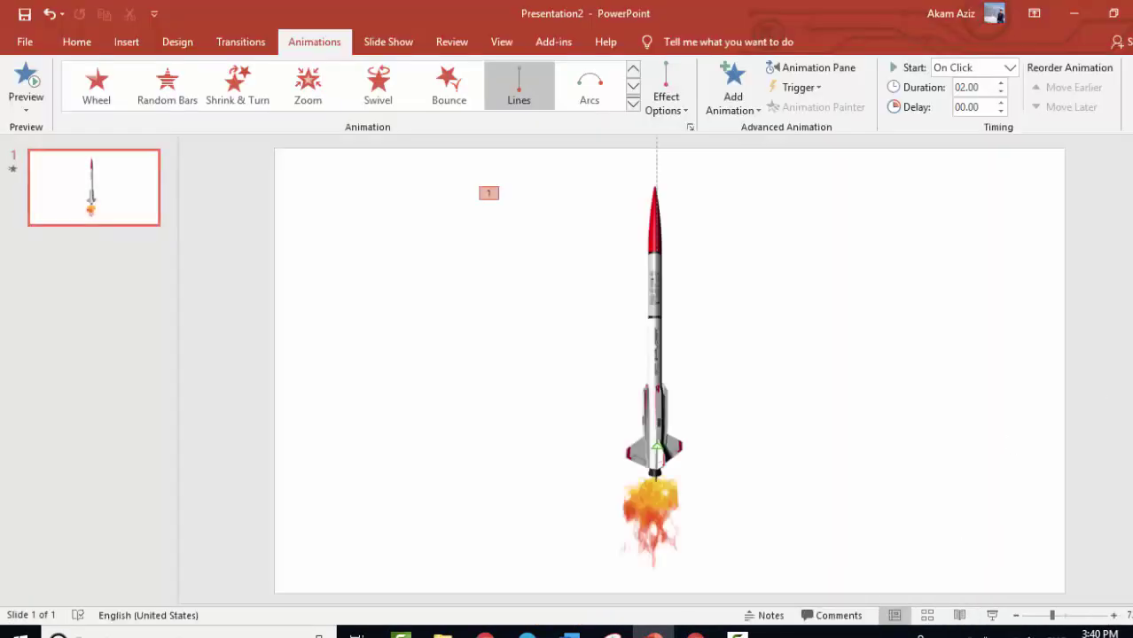
{"action": "left_click", "coordinate": [1009, 67]}
{"action": "left_click", "coordinate": [976, 102]}
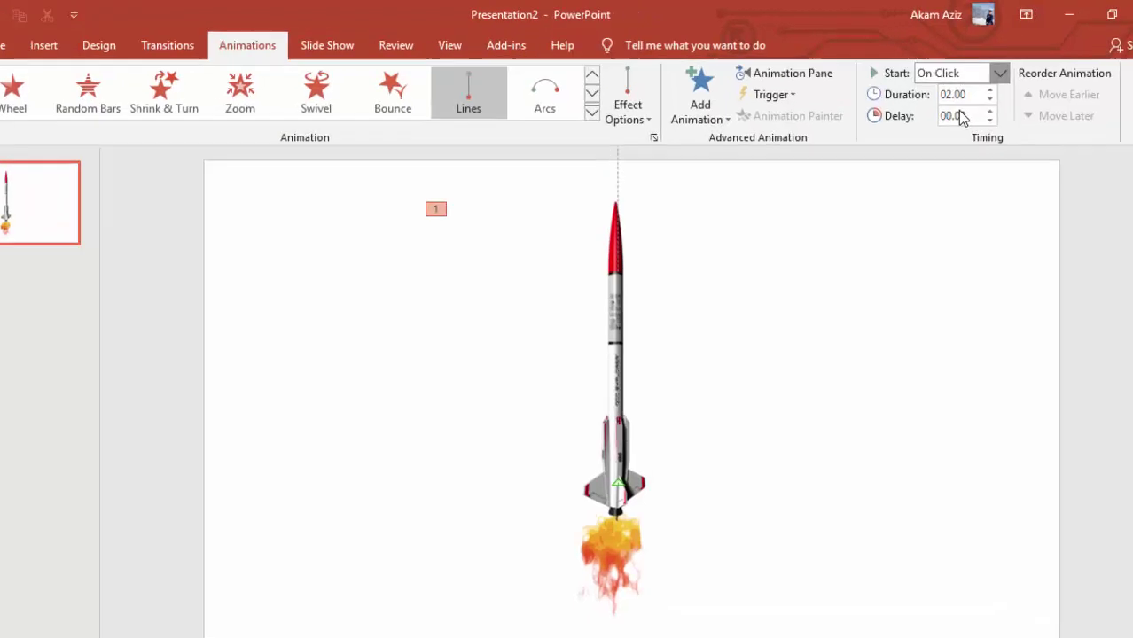
{"action": "left_click", "coordinate": [935, 154]}
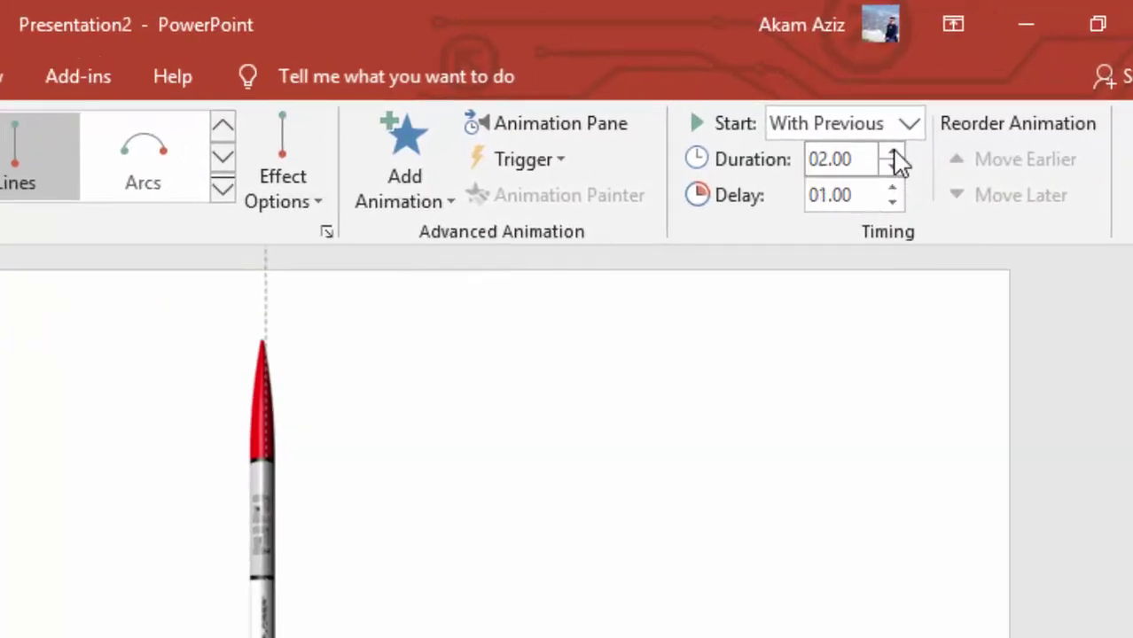
{"action": "left_click", "coordinate": [892, 153]}
{"action": "left_click", "coordinate": [892, 152]}
{"action": "left_click", "coordinate": [892, 152]}
{"action": "left_click", "coordinate": [892, 152]}
{"action": "left_click", "coordinate": [891, 152]}
{"action": "left_click", "coordinate": [892, 152]}
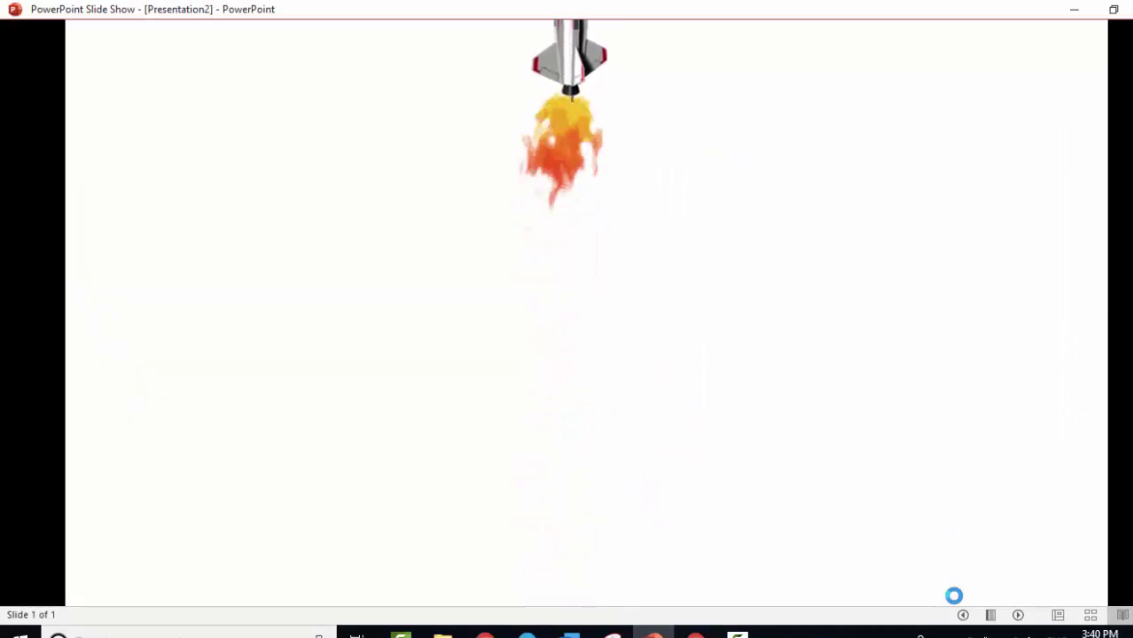
{"action": "key", "text": "Escape"}
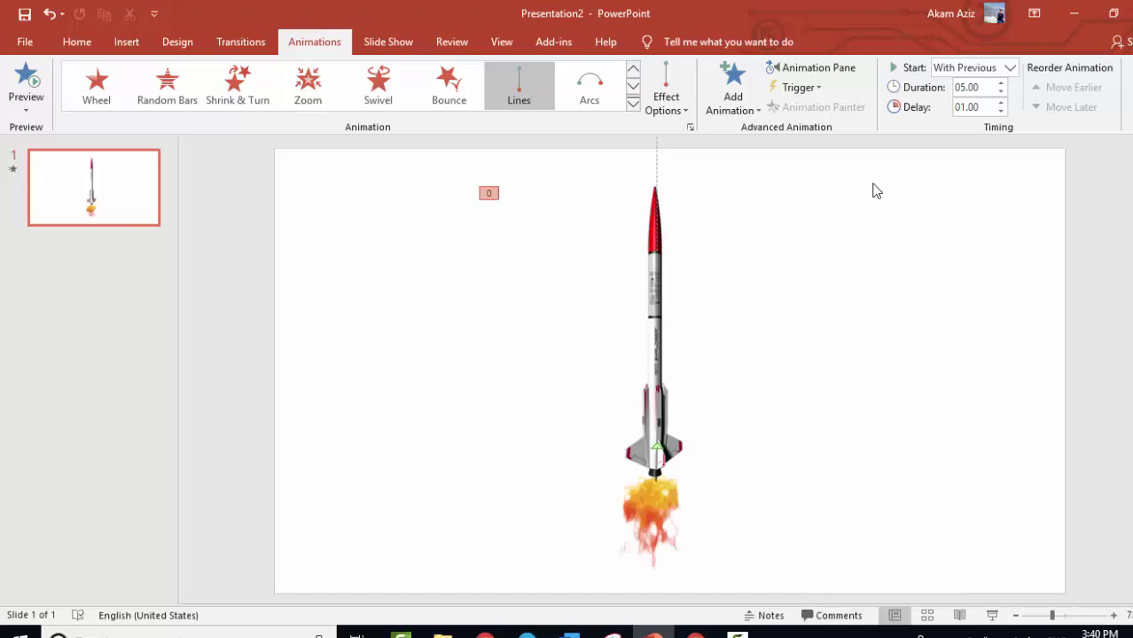
Search Chrome for 'rocket sound effect mp3'.
{"action": "key", "text": "alt+Tab"}
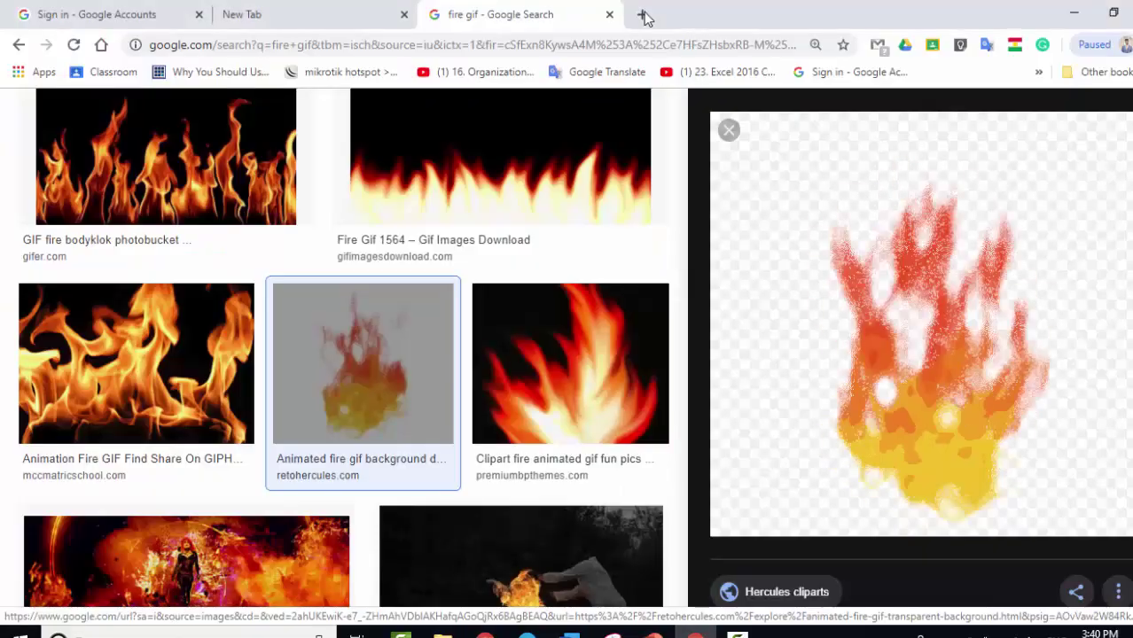
{"action": "left_click", "coordinate": [642, 14]}
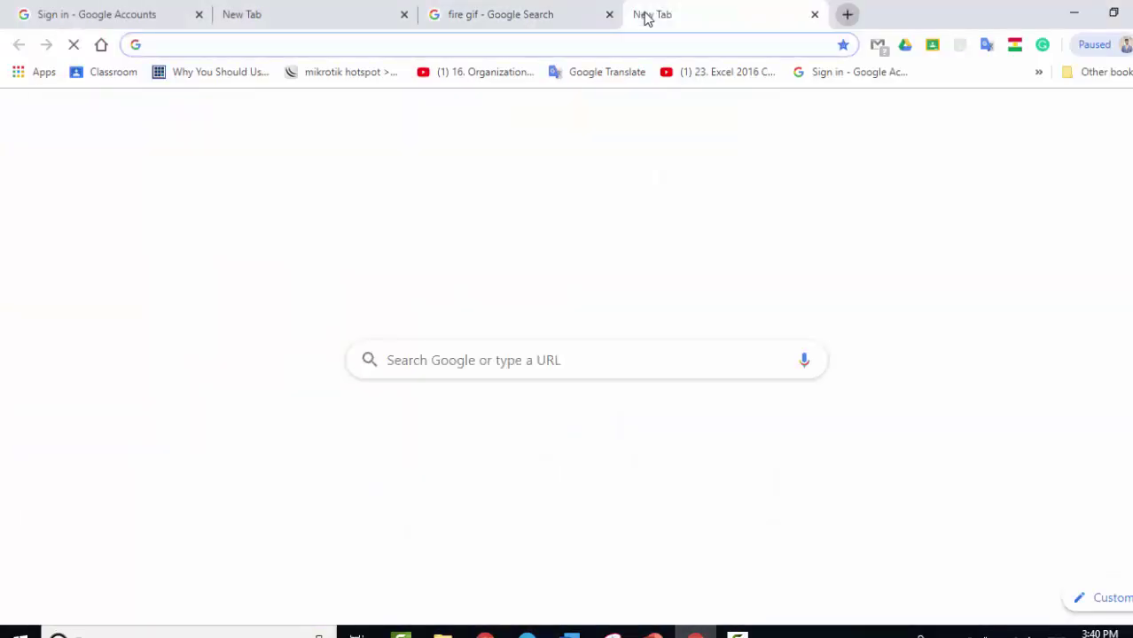
{"action": "type", "text": "ro"}
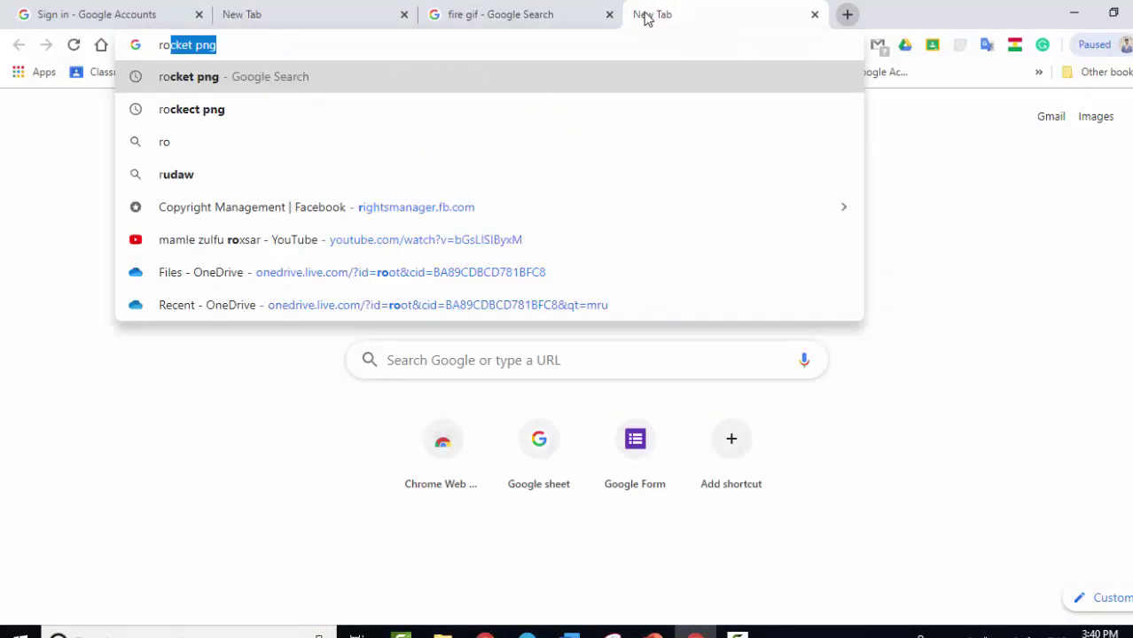
{"action": "key", "text": "Right"}
{"action": "key", "text": "BackSpace"}
{"action": "key", "text": "BackSpace"}
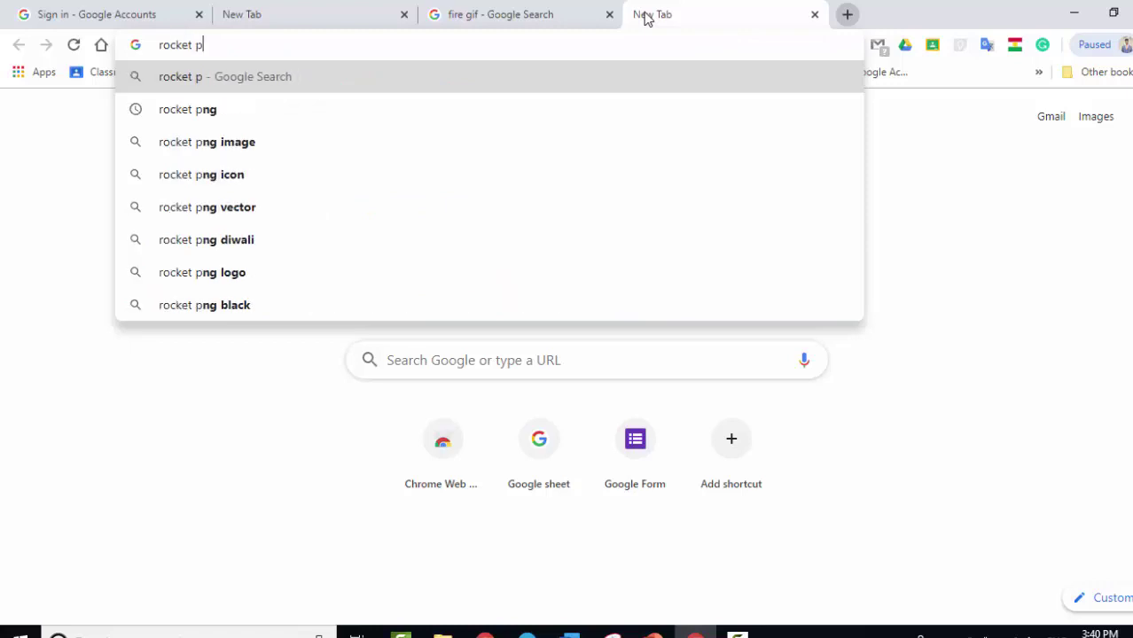
{"action": "key", "text": "BackSpace"}
{"action": "type", "text": "sound"}
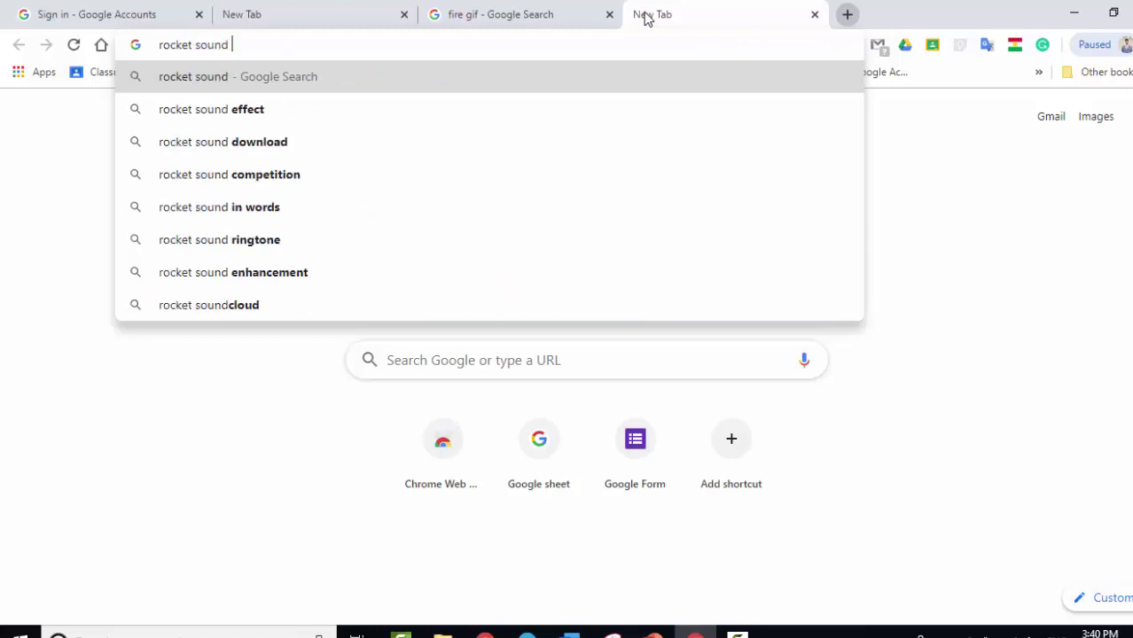
{"action": "type", "text": " effect"}
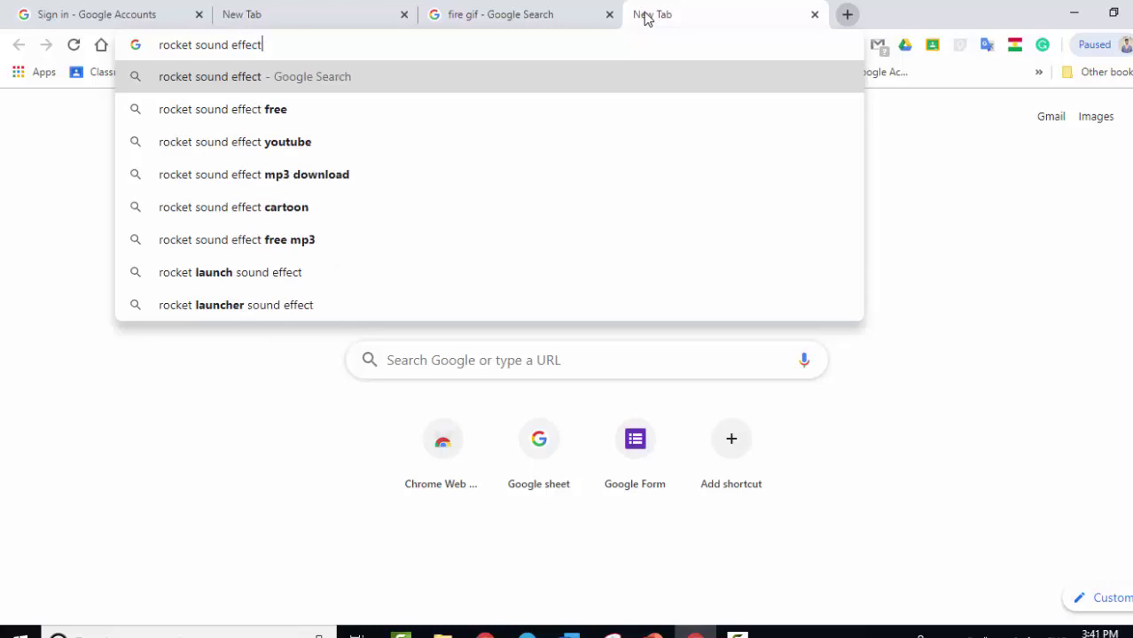
{"action": "key", "text": "Return"}
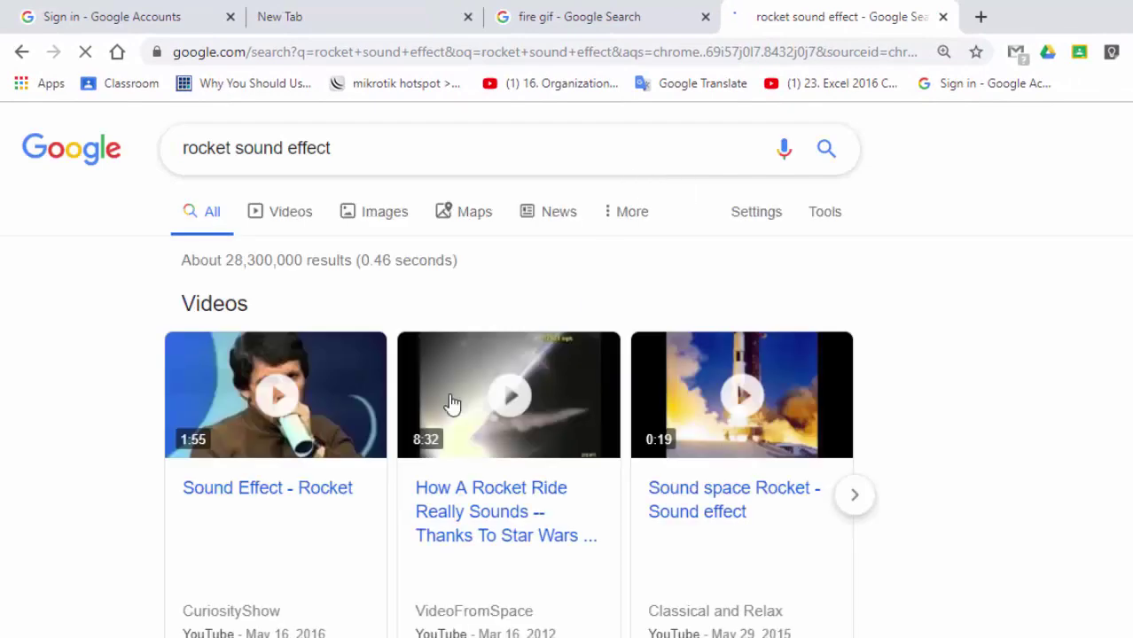
{"action": "left_click", "coordinate": [359, 139]}
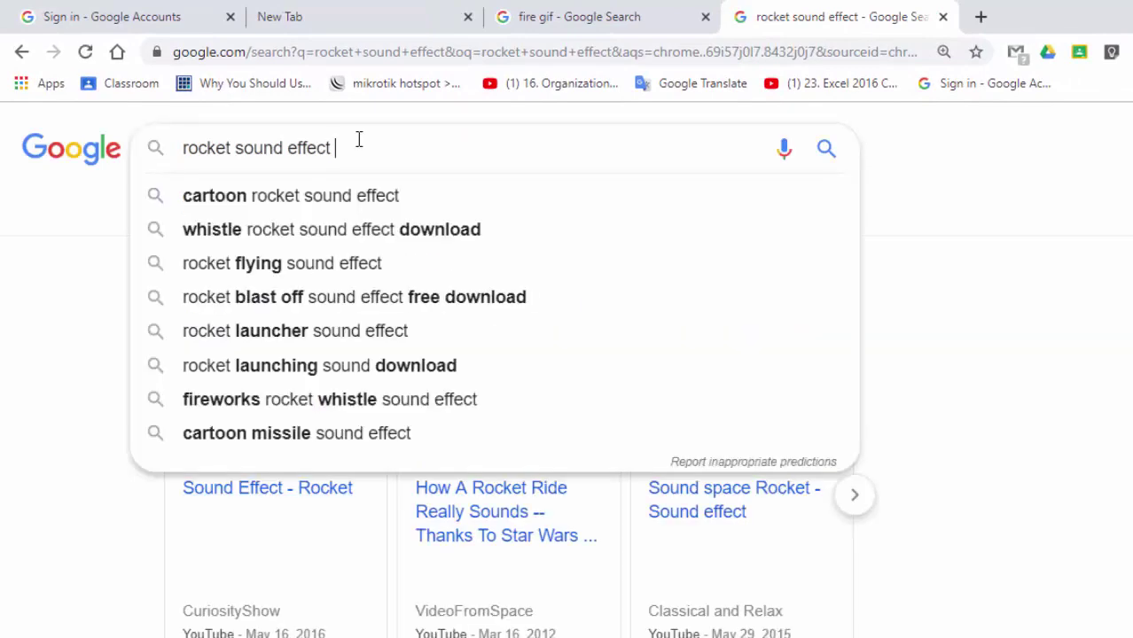
{"action": "type", "text": "mp3"}
{"action": "key", "text": "Return"}
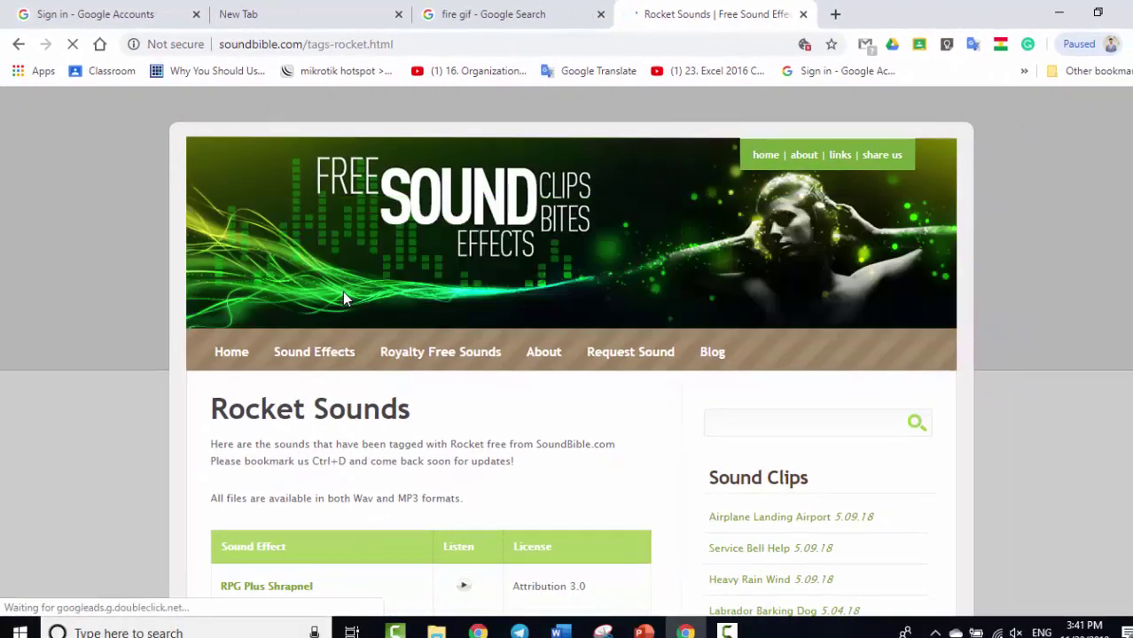
Preview the RPG Plus Shrapnel, Tornado Siren II and Missle Launch sounds.
{"action": "scroll", "coordinate": [583, 383], "scroll_direction": "down", "scroll_amount": 2}
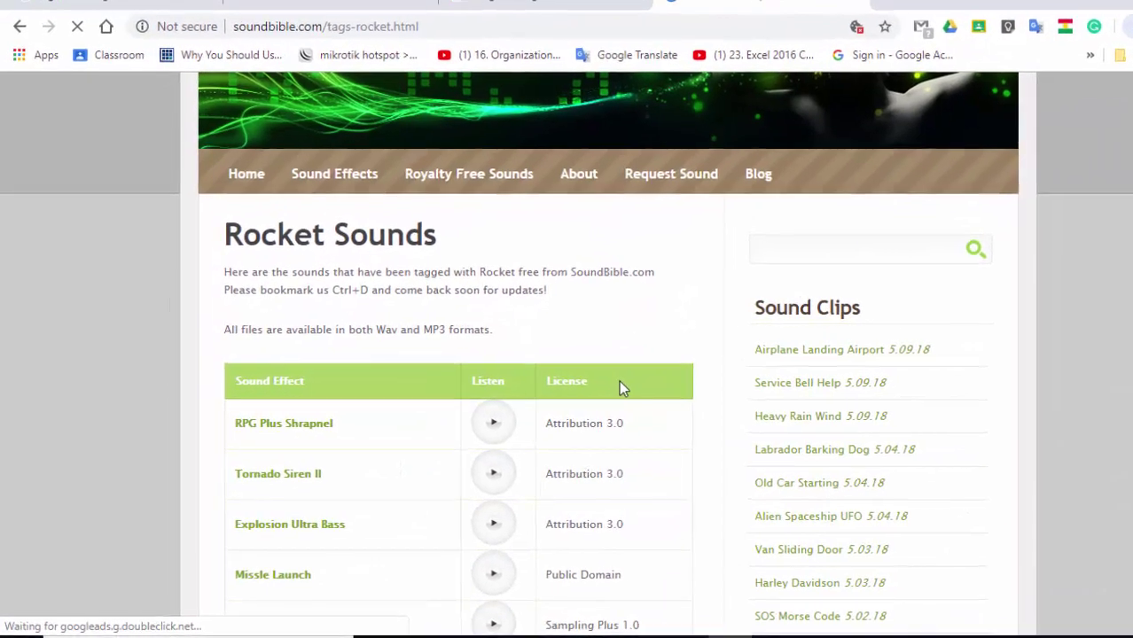
{"action": "left_click", "coordinate": [538, 433]}
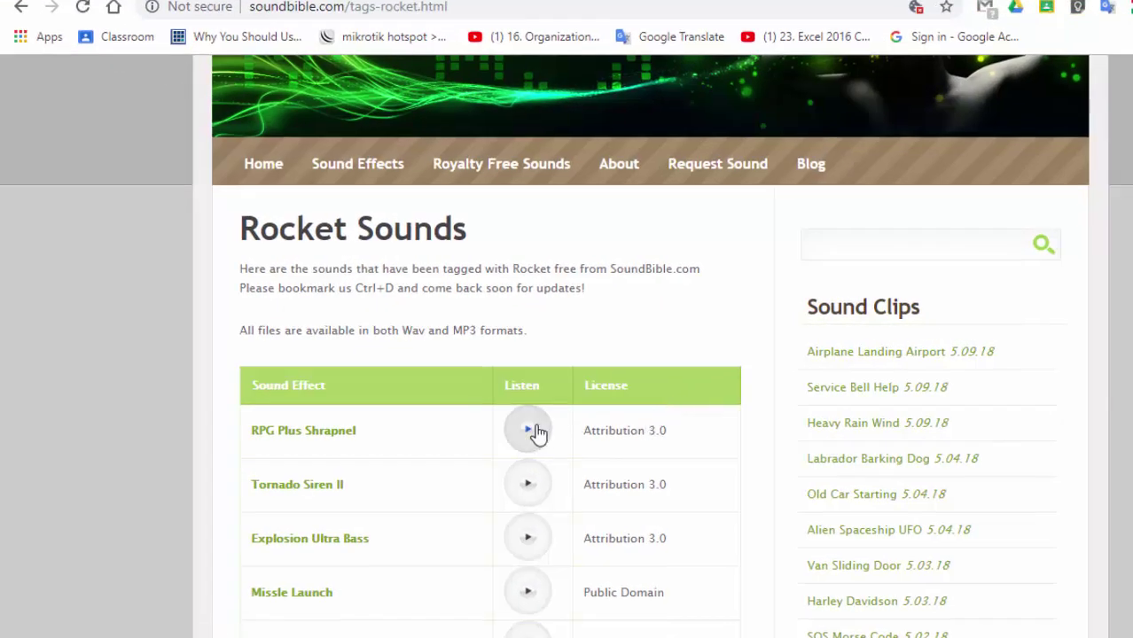
{"action": "key", "text": "XF86AudioRaiseVolume"}
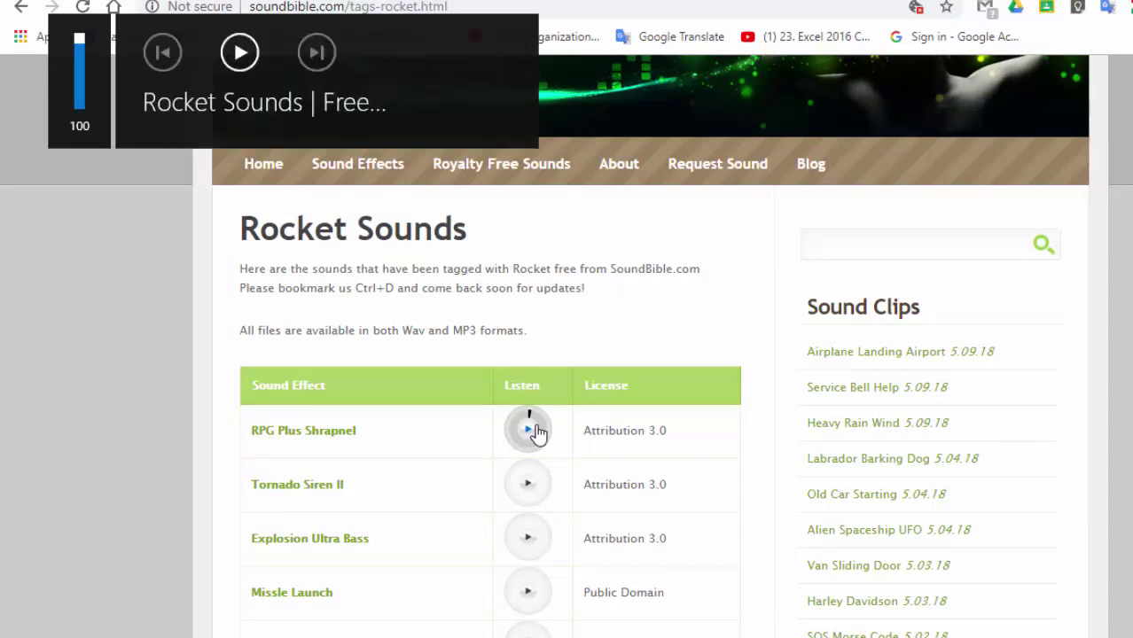
{"action": "left_click", "coordinate": [538, 432]}
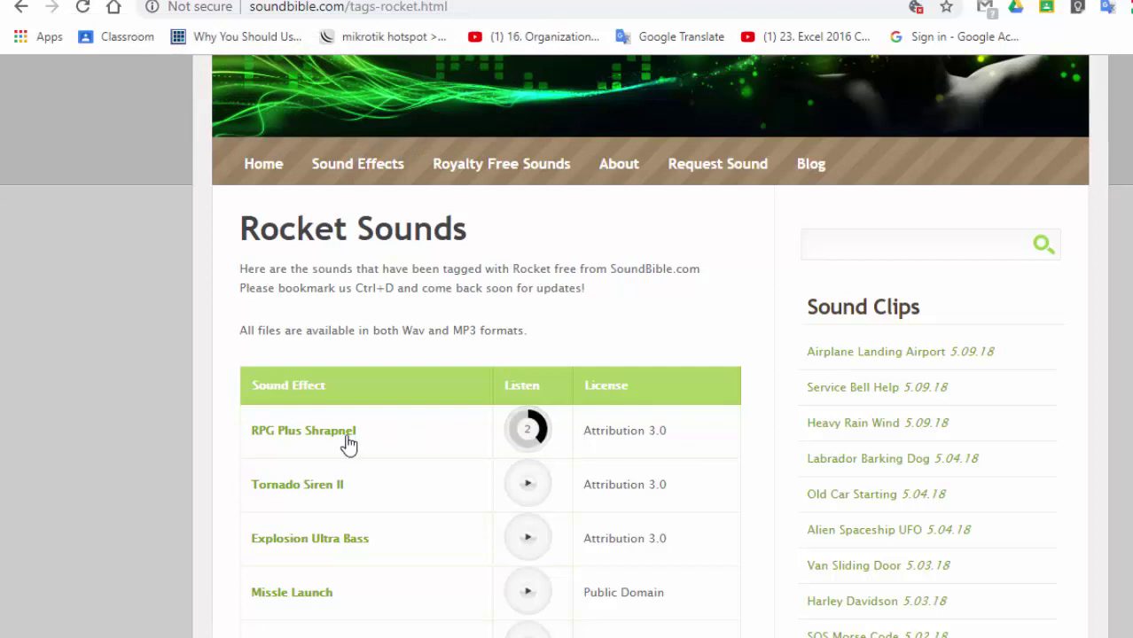
{"action": "left_click", "coordinate": [527, 483]}
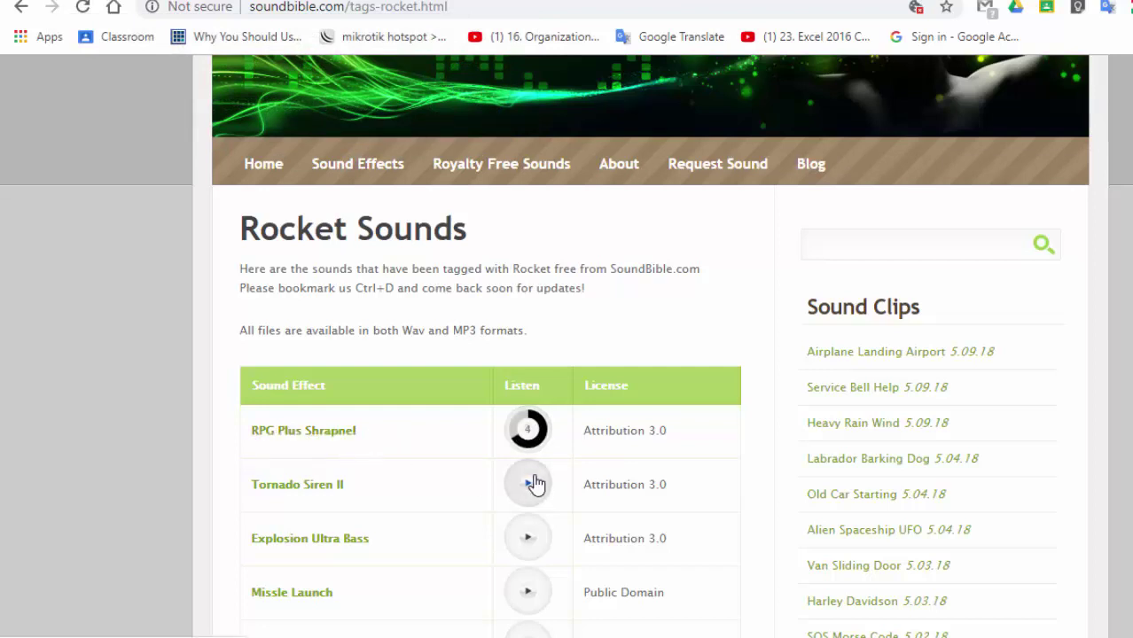
{"action": "left_click", "coordinate": [532, 592]}
{"action": "scroll", "coordinate": [533, 588], "scroll_direction": "down", "scroll_amount": 1}
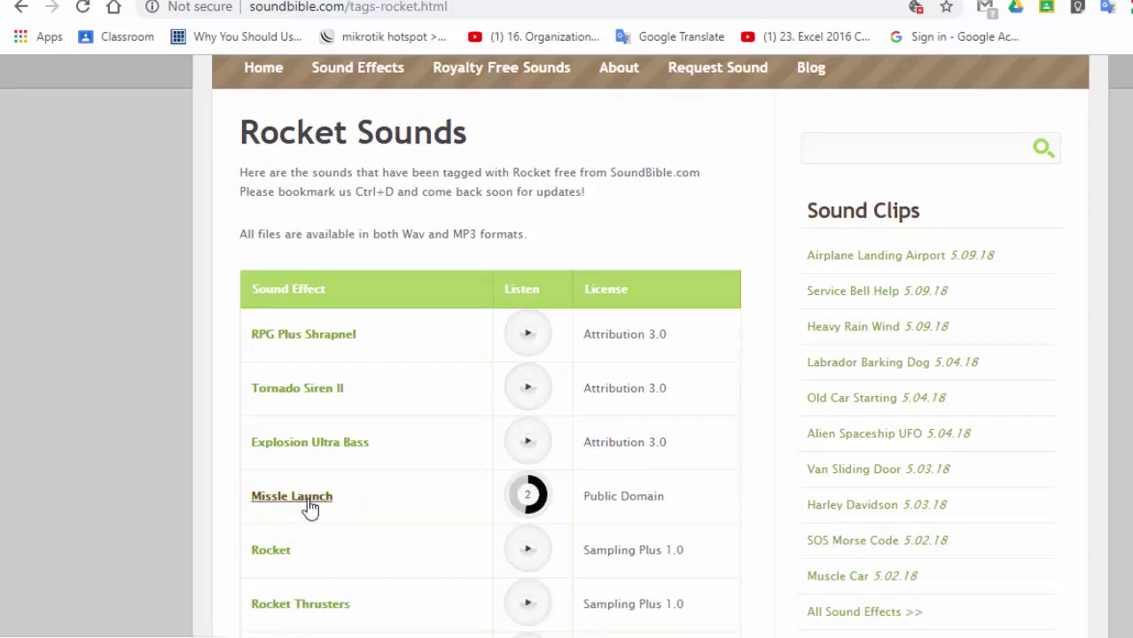
Download the Missle Launch MP3 from soundbible.com to the Desktop.
{"action": "left_click", "coordinate": [315, 507]}
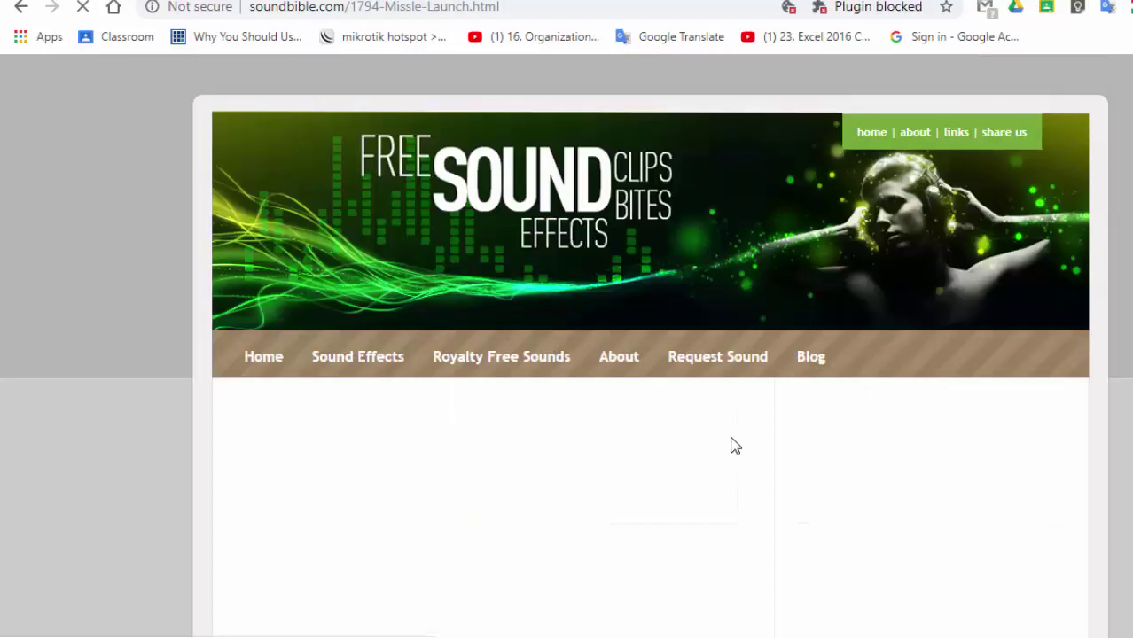
{"action": "scroll", "coordinate": [735, 445], "scroll_direction": "down", "scroll_amount": 2}
{"action": "scroll", "coordinate": [735, 445], "scroll_direction": "down", "scroll_amount": 2}
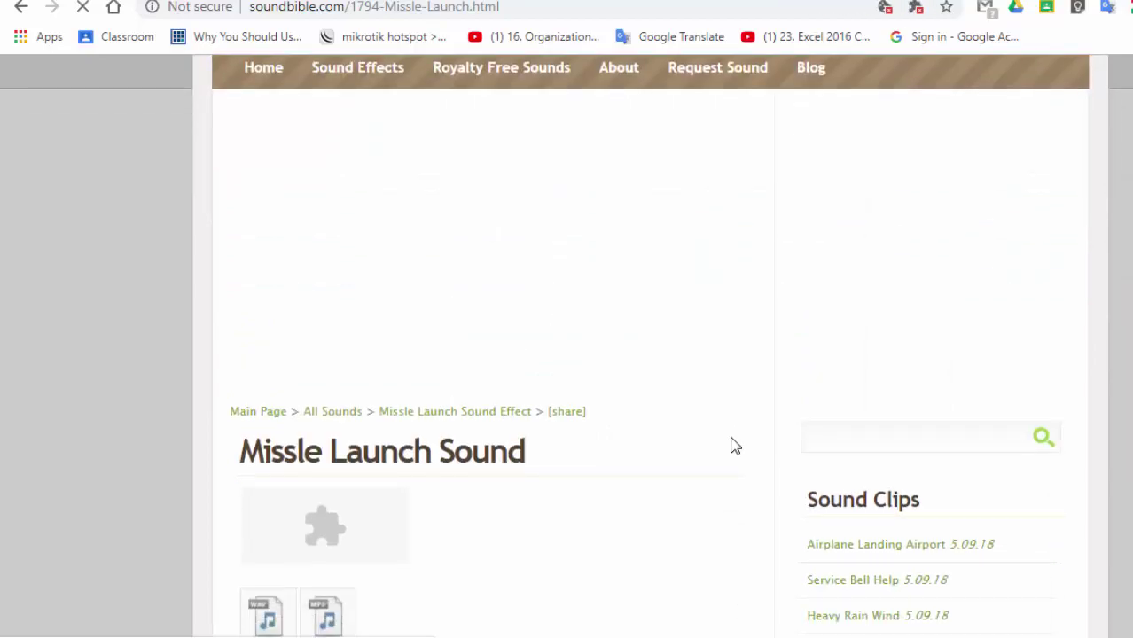
{"action": "scroll", "coordinate": [735, 445], "scroll_direction": "down", "scroll_amount": 3}
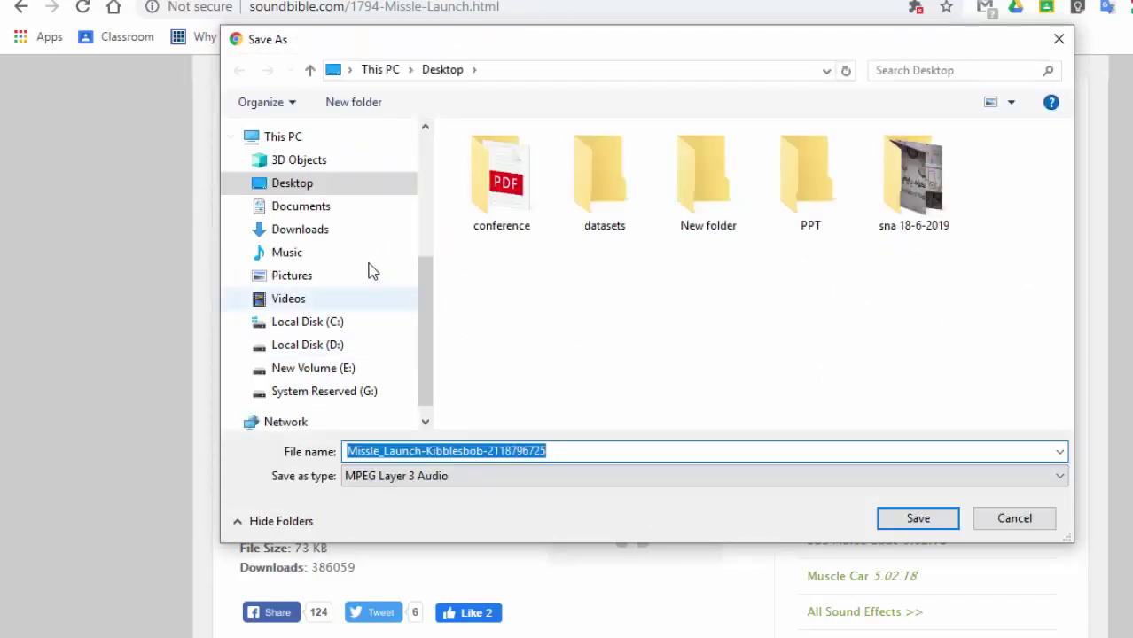
{"action": "left_click", "coordinate": [895, 523]}
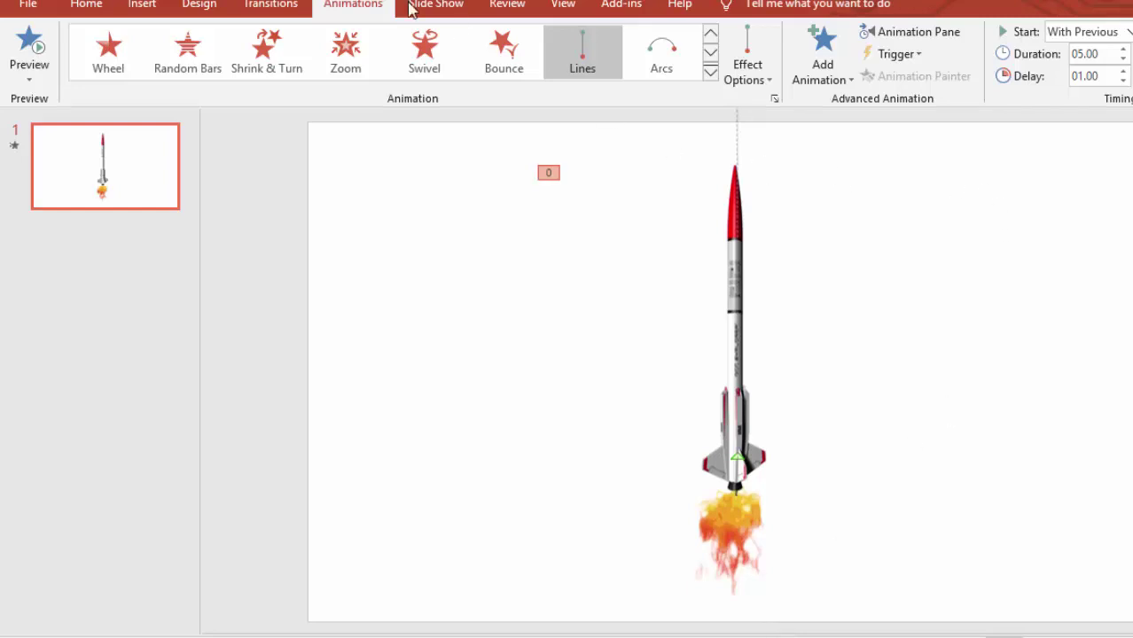
Insert the Missle_Launch audio from the Desktop and move its icon to the slide's left edge.
{"action": "left_click", "coordinate": [152, 11]}
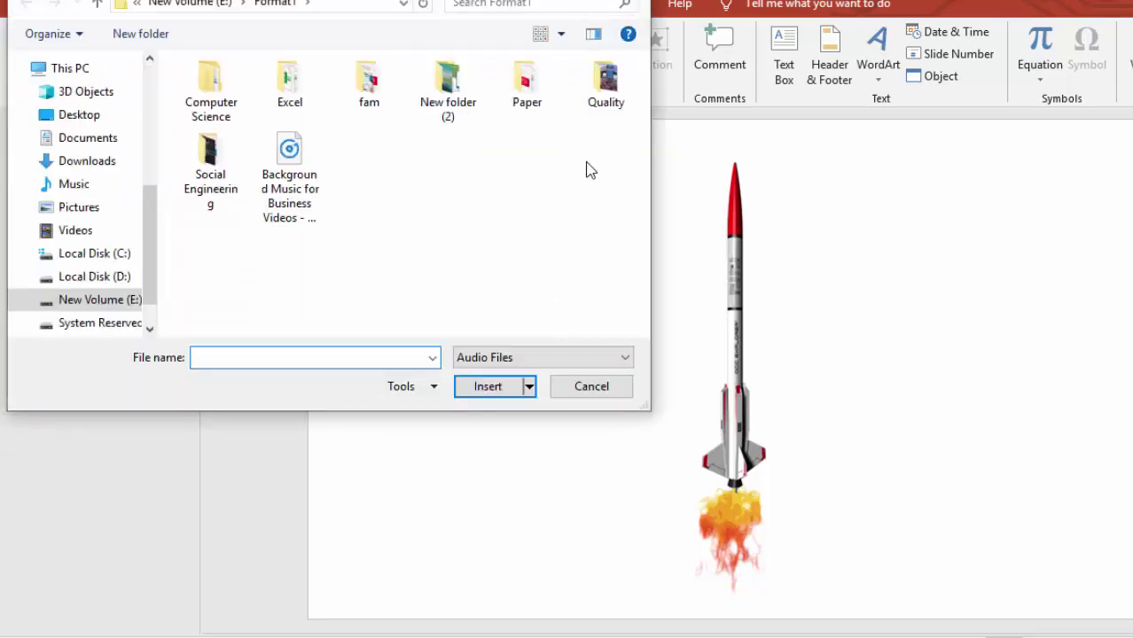
{"action": "left_click", "coordinate": [82, 114]}
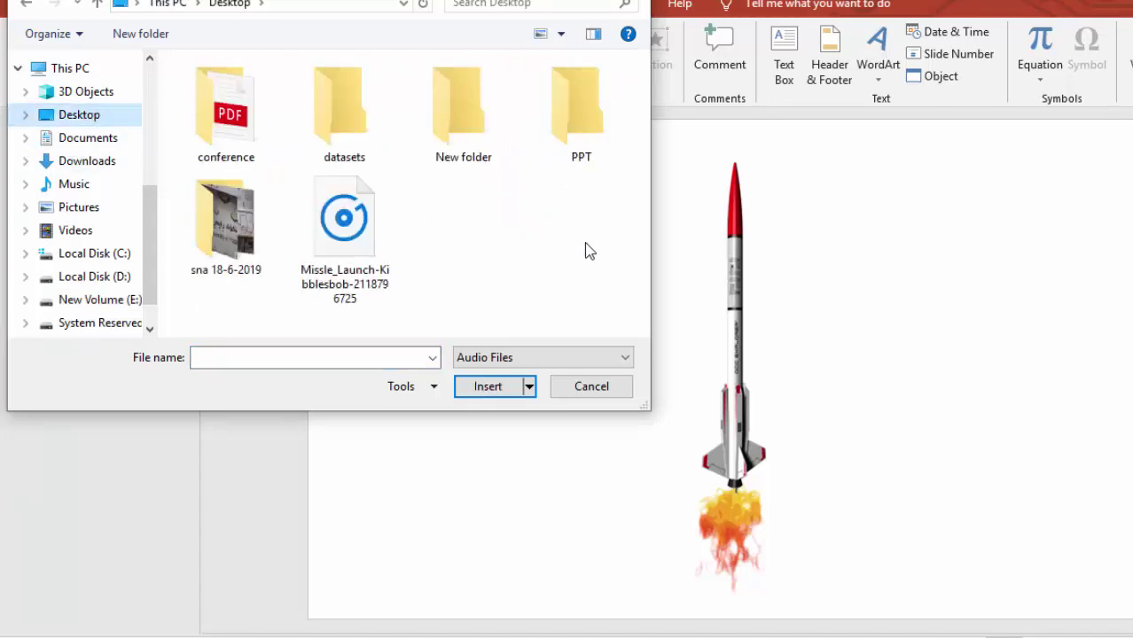
{"action": "double_click", "coordinate": [340, 228]}
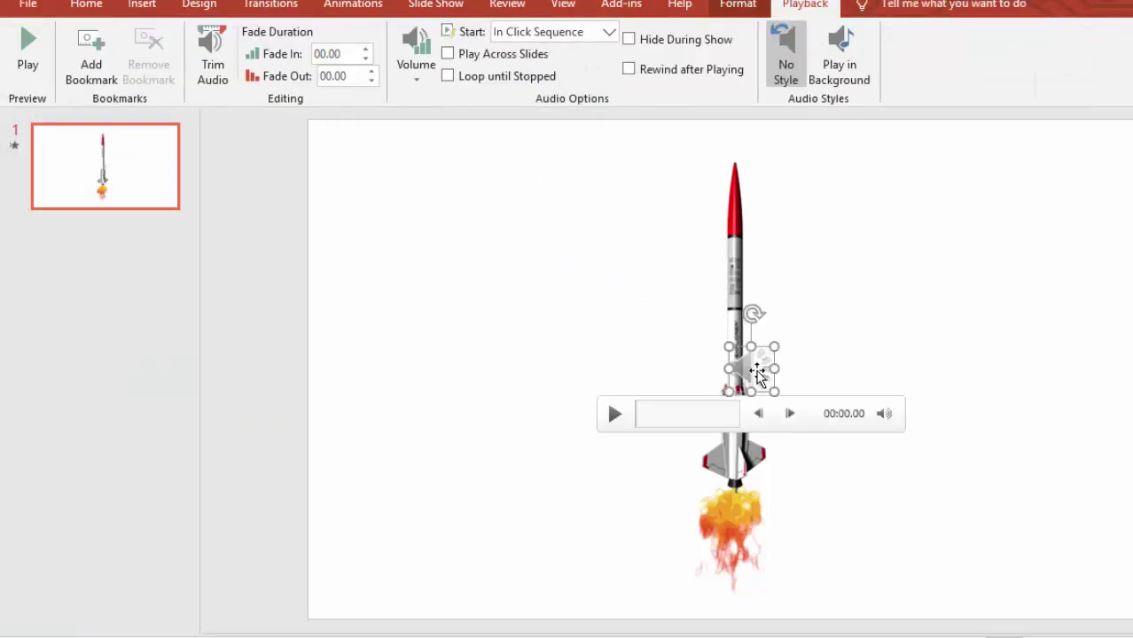
{"action": "left_click_drag", "start_coordinate": [757, 372], "coordinate": [274, 372]}
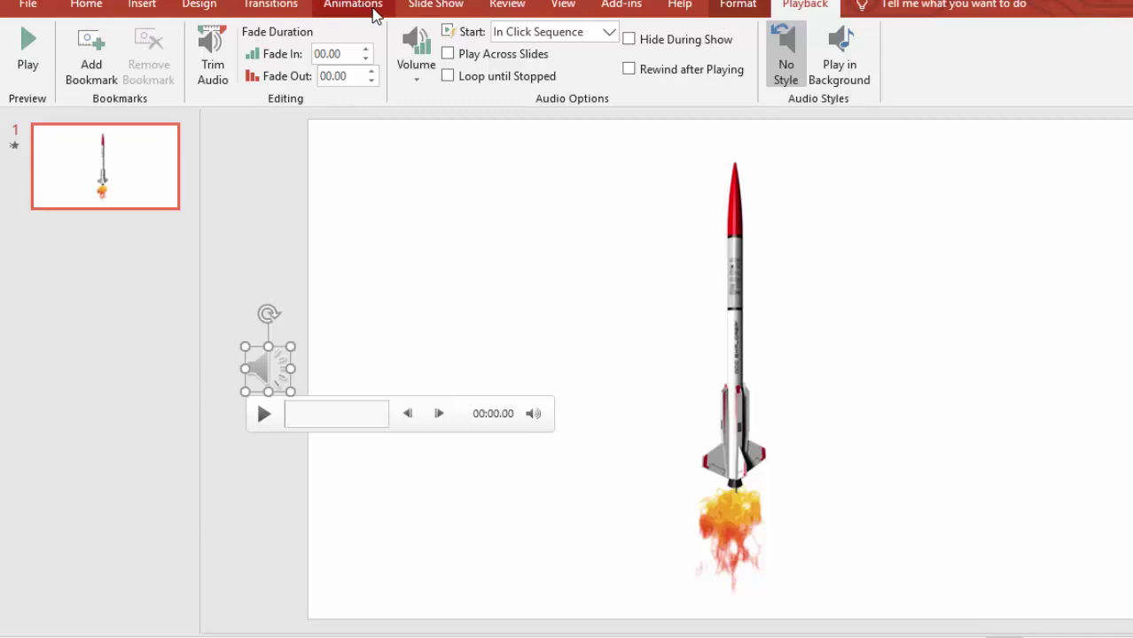
{"action": "left_click", "coordinate": [354, 5]}
Give the sound a Play animation starting With Previous after a 1-second delay.
{"action": "left_click", "coordinate": [195, 51]}
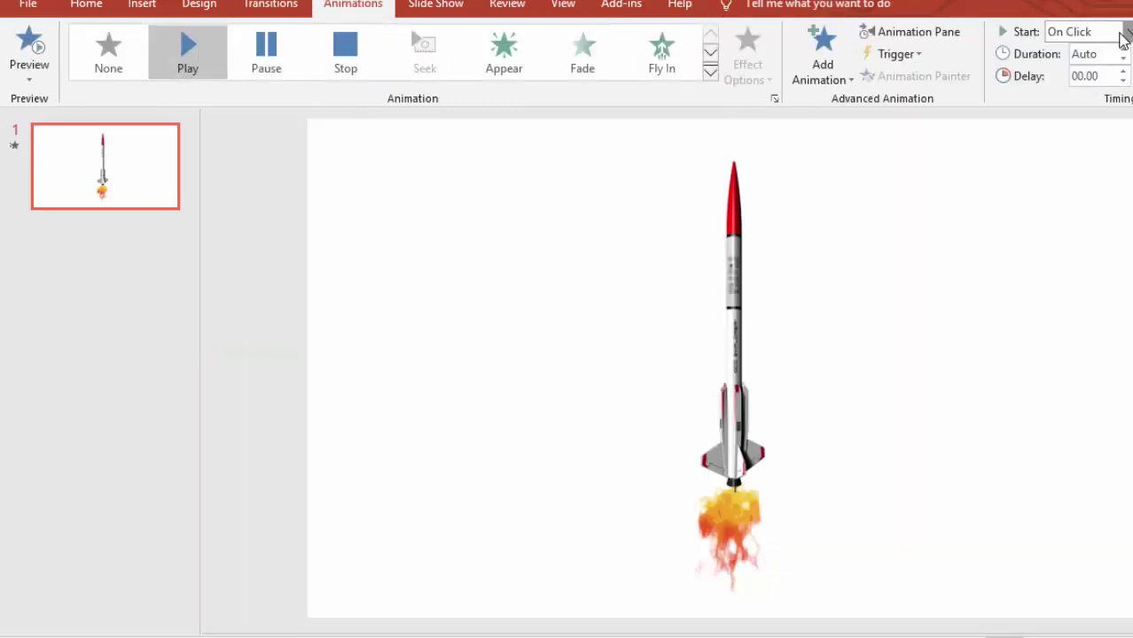
{"action": "left_click", "coordinate": [1124, 33]}
{"action": "left_click", "coordinate": [1104, 72]}
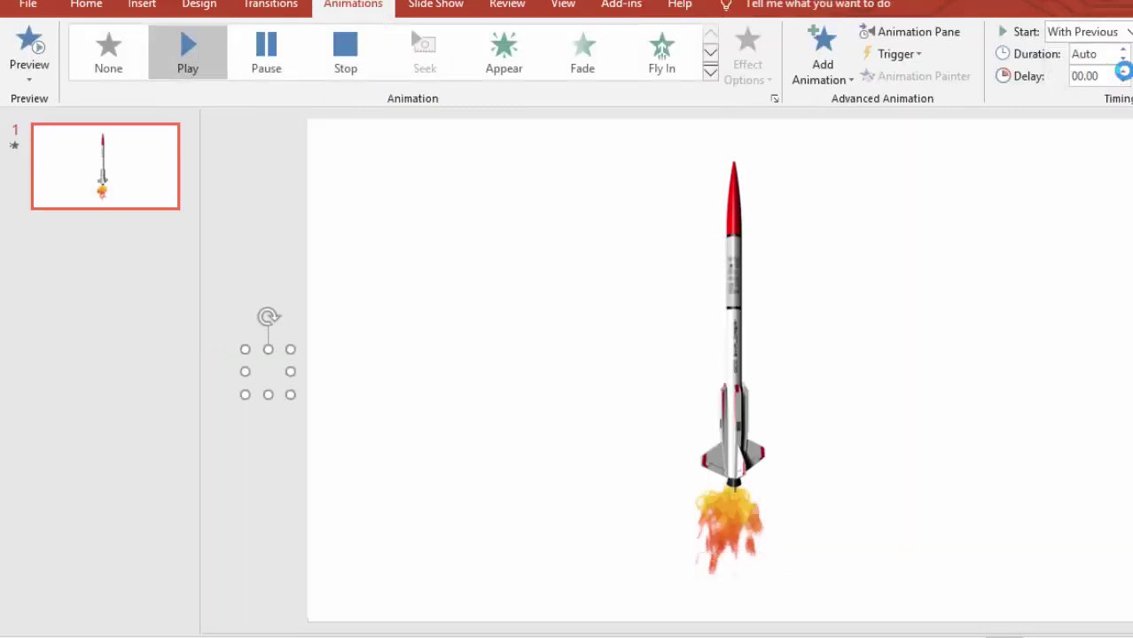
{"action": "left_click", "coordinate": [1124, 73]}
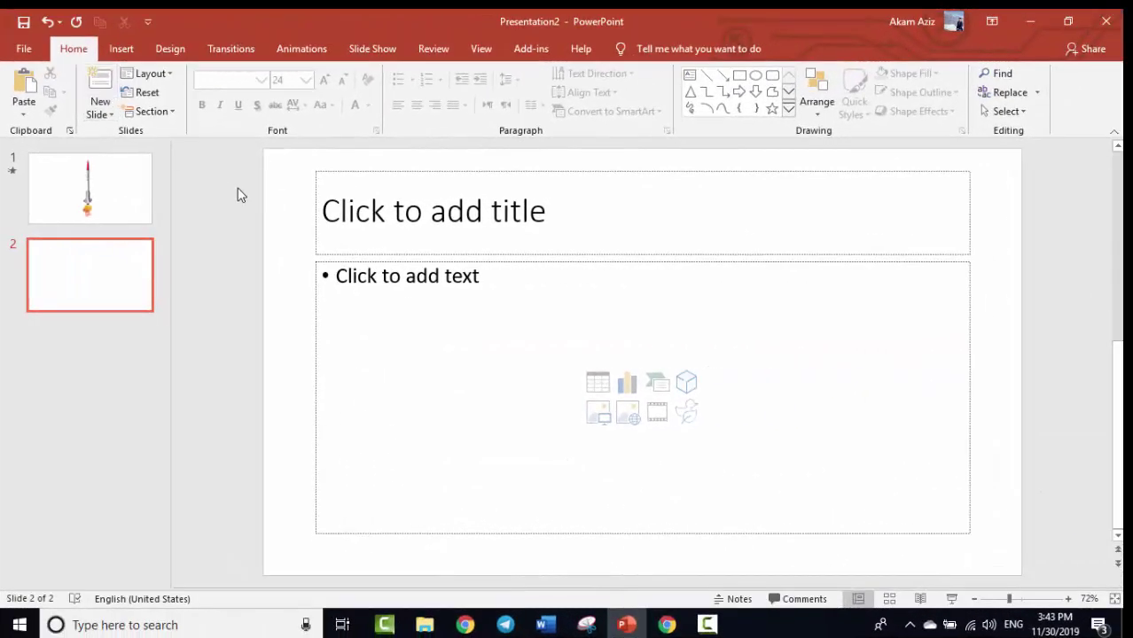
Delete the text and title placeholders so slide 2 is blank.
{"action": "left_click", "coordinate": [357, 263]}
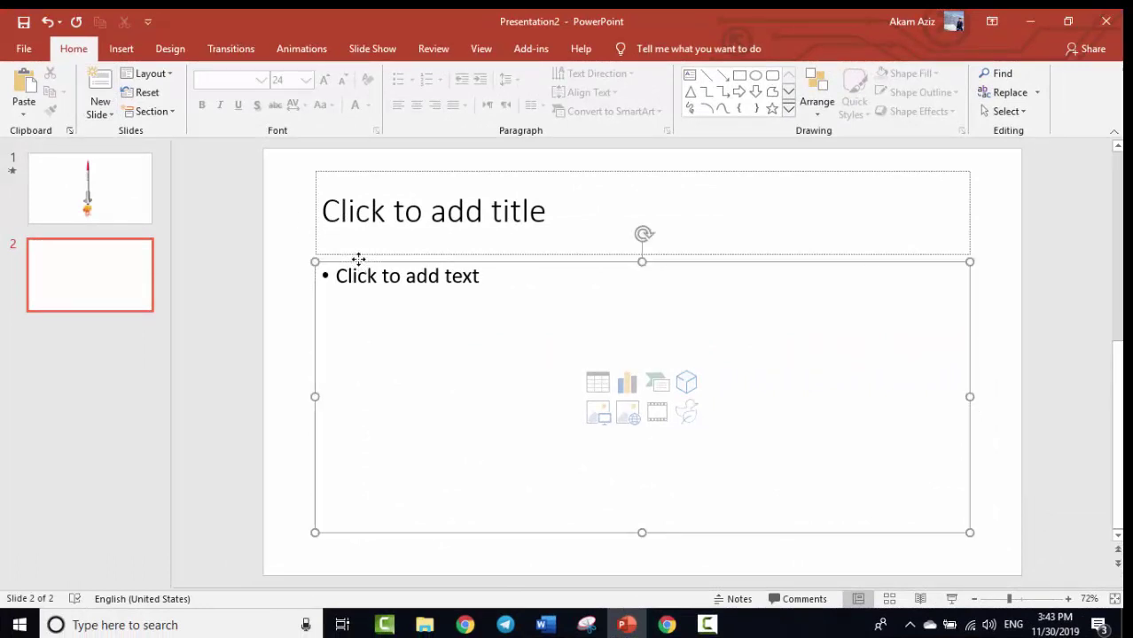
{"action": "key", "text": "Delete"}
{"action": "left_click", "coordinate": [400, 254]}
{"action": "key", "text": "Delete"}
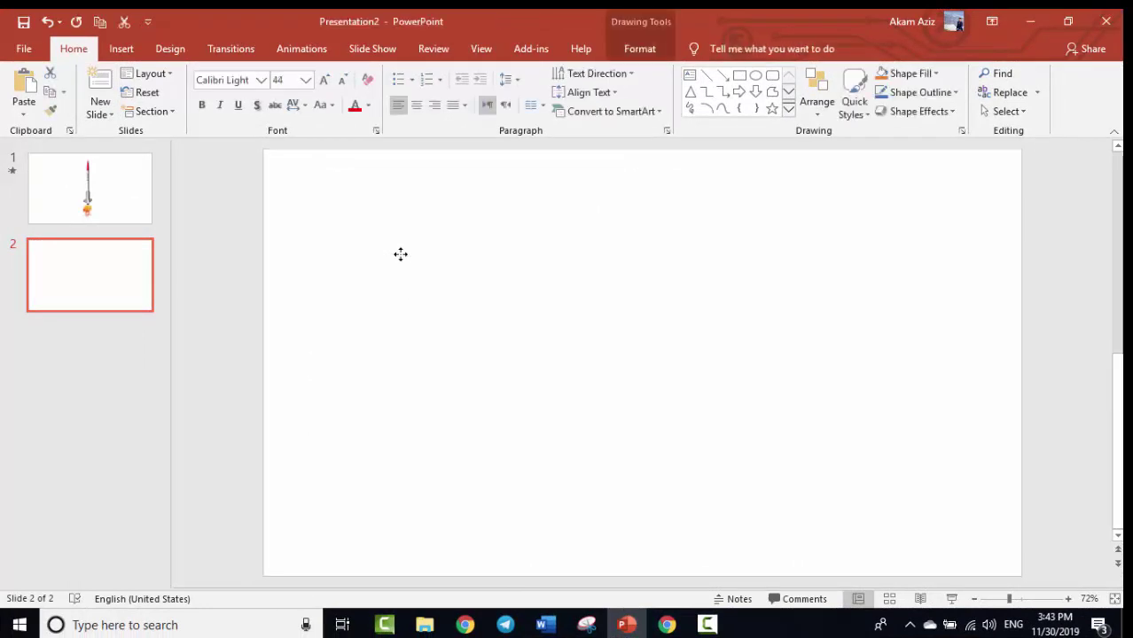
{"action": "left_click", "coordinate": [667, 624]}
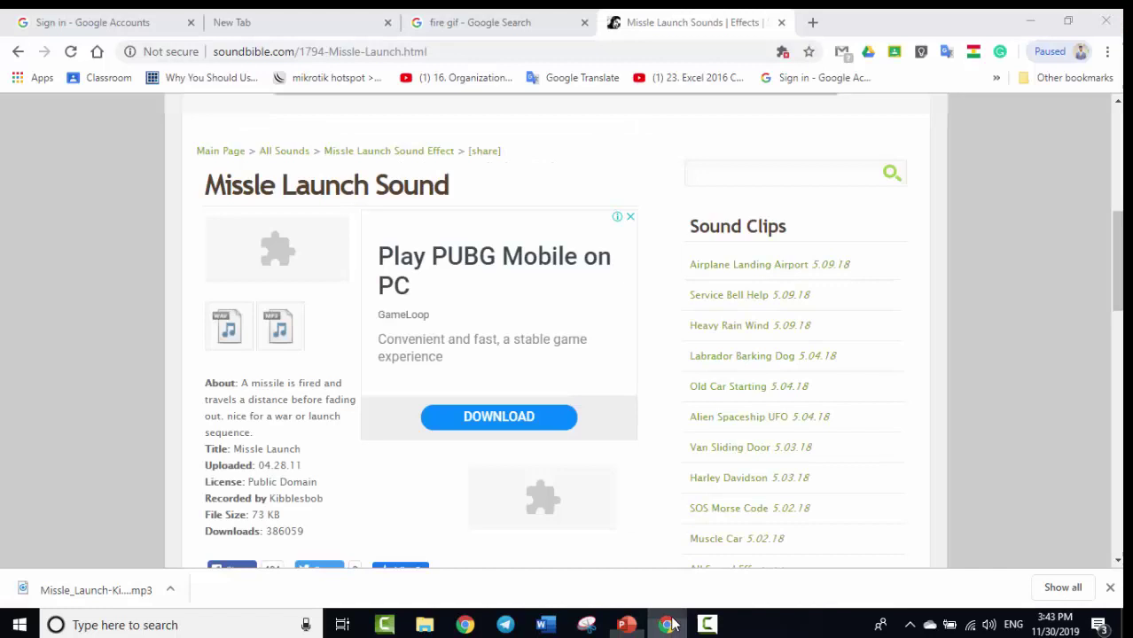
Search Google Images for 'countryside' and copy the dirt-road-through-yellow-fields photo.
{"action": "left_click", "coordinate": [814, 23]}
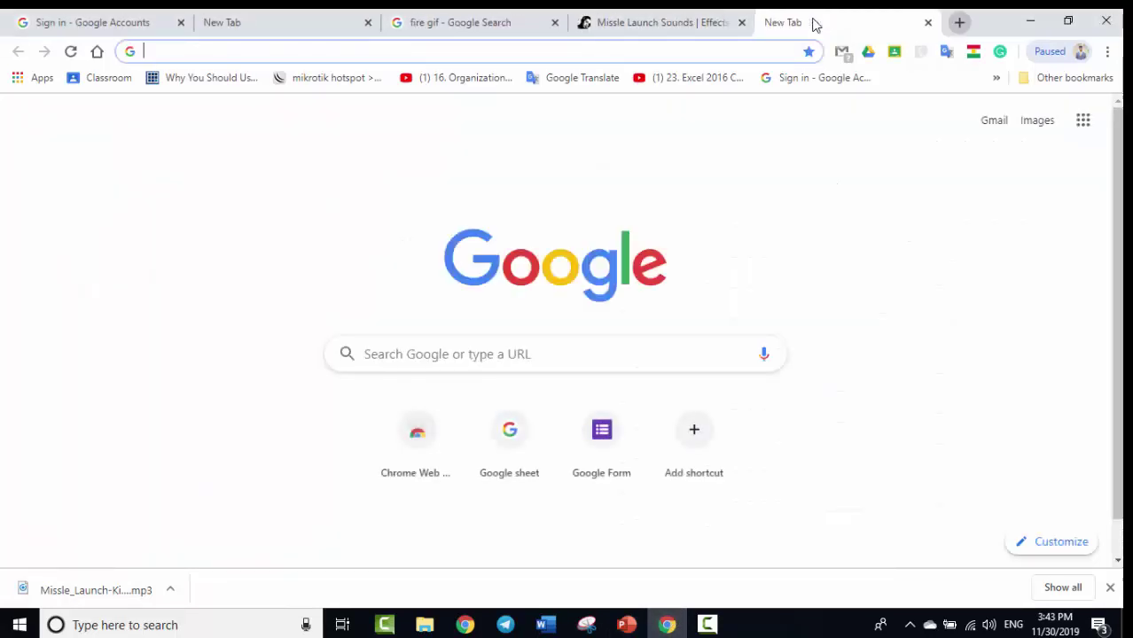
{"action": "type", "text": "coun"}
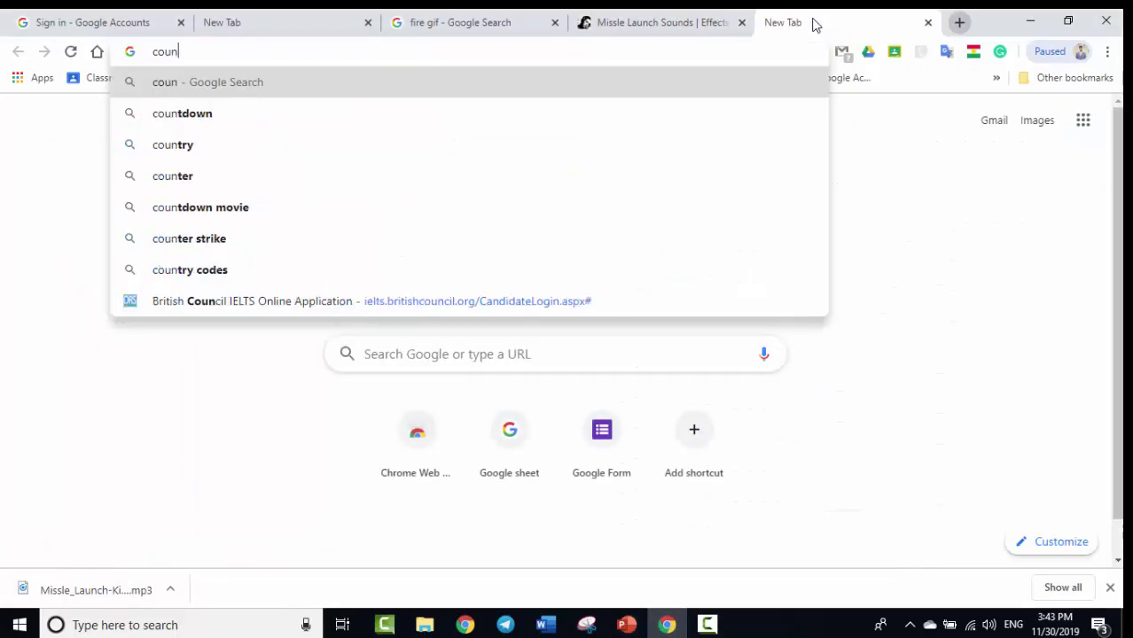
{"action": "type", "text": "tryside"}
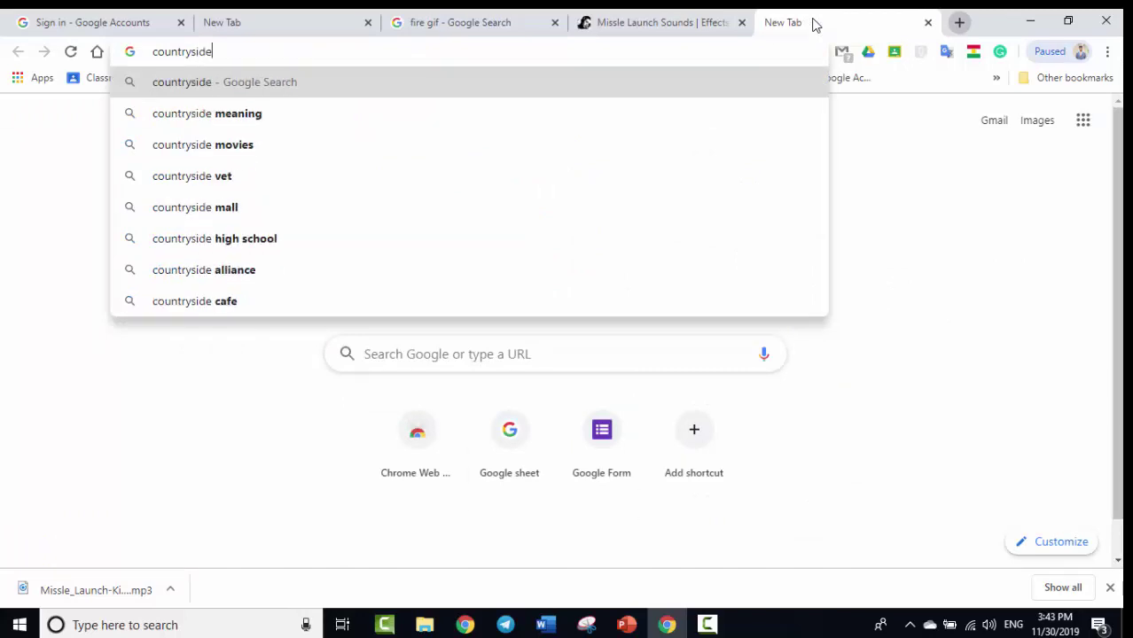
{"action": "key", "text": "Return"}
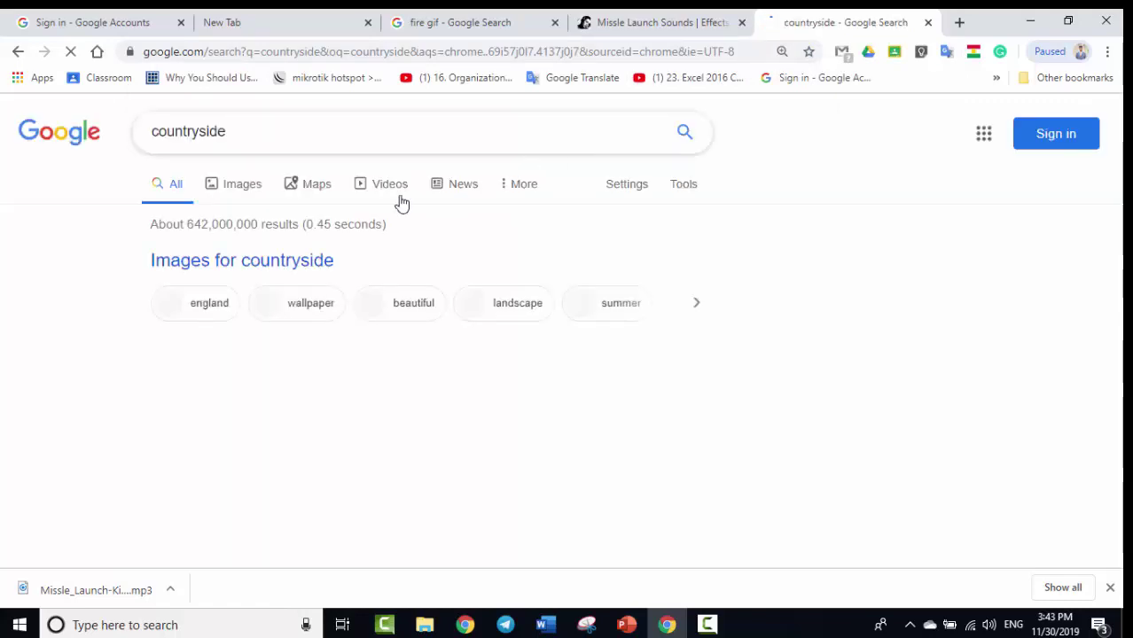
{"action": "left_click", "coordinate": [282, 204]}
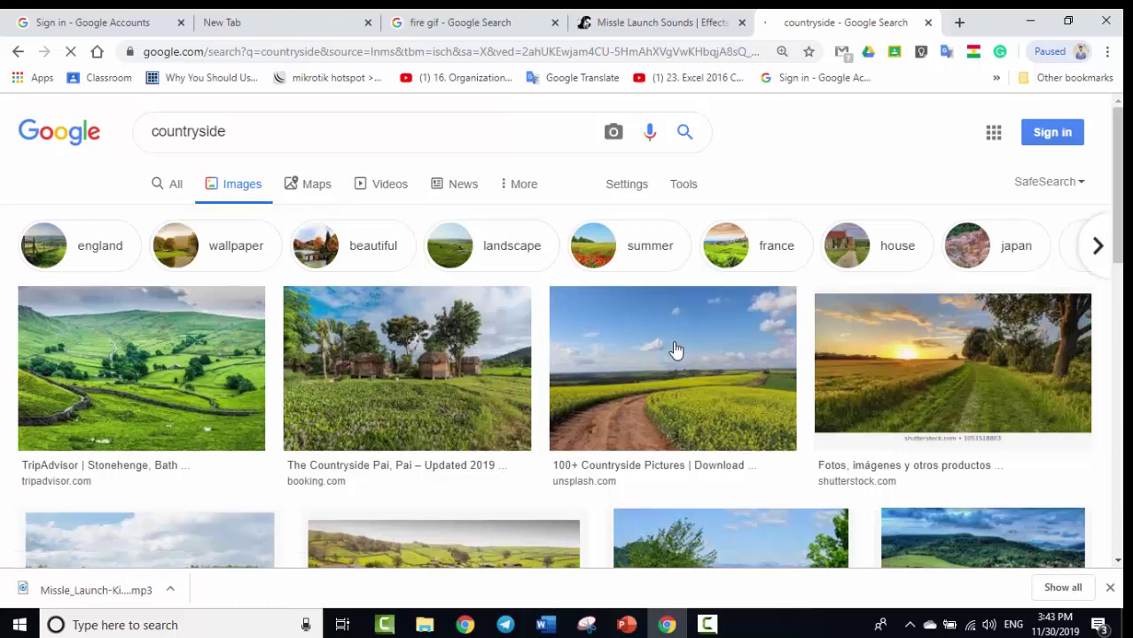
{"action": "left_click", "coordinate": [674, 351]}
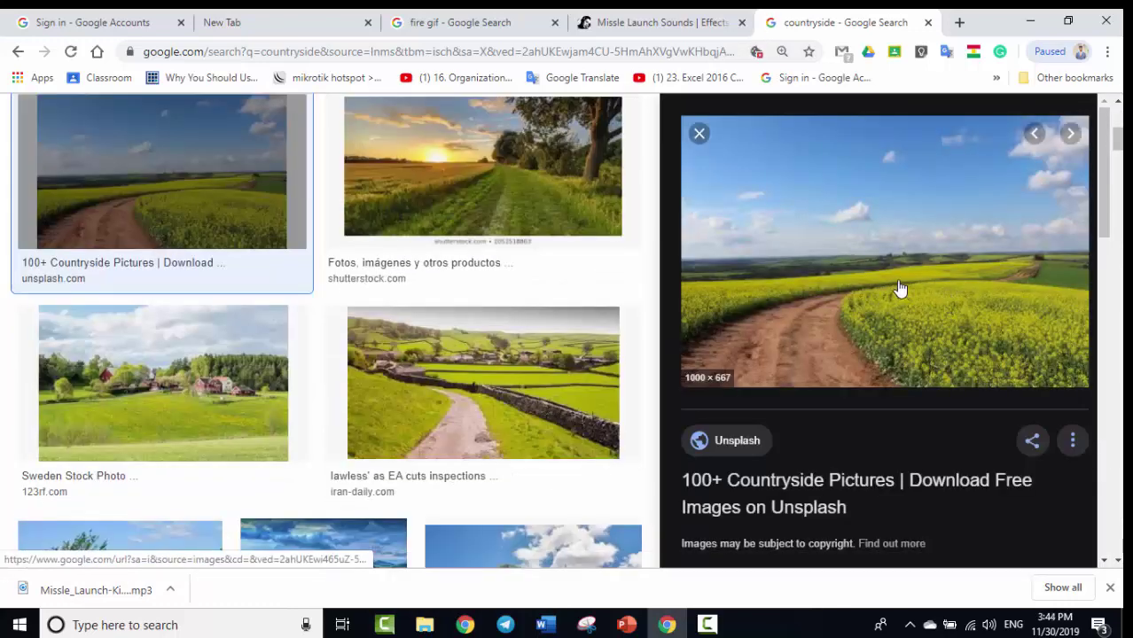
{"action": "right_click", "coordinate": [881, 280]}
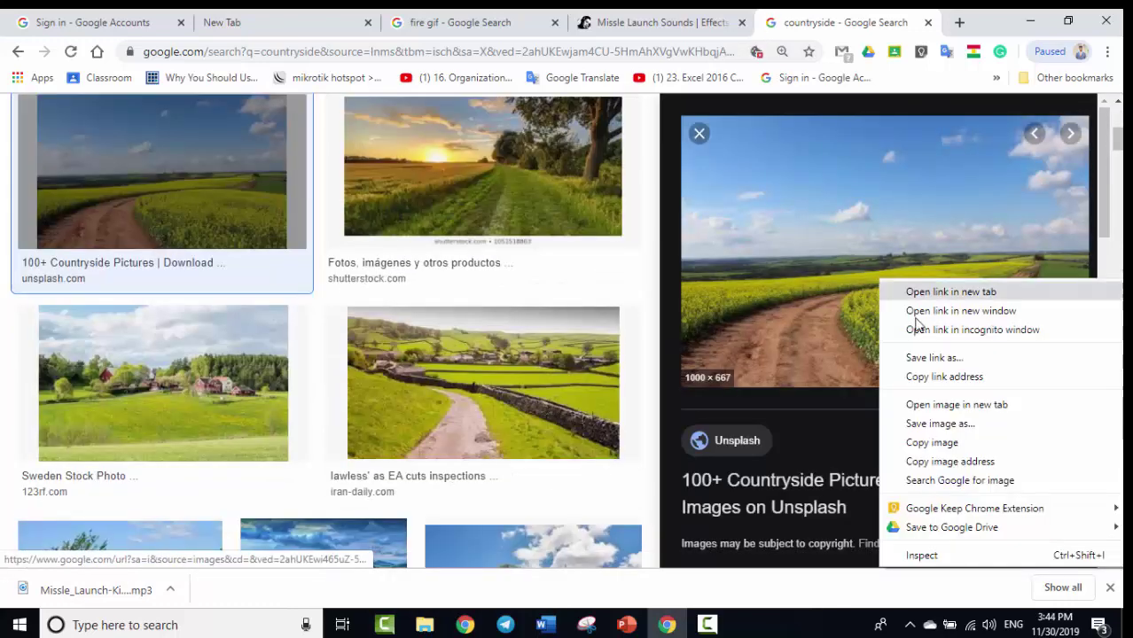
{"action": "left_click", "coordinate": [922, 443]}
Paste the countryside photo onto slide 2 and stretch it to fill the slide edge to edge.
{"action": "left_click", "coordinate": [627, 625]}
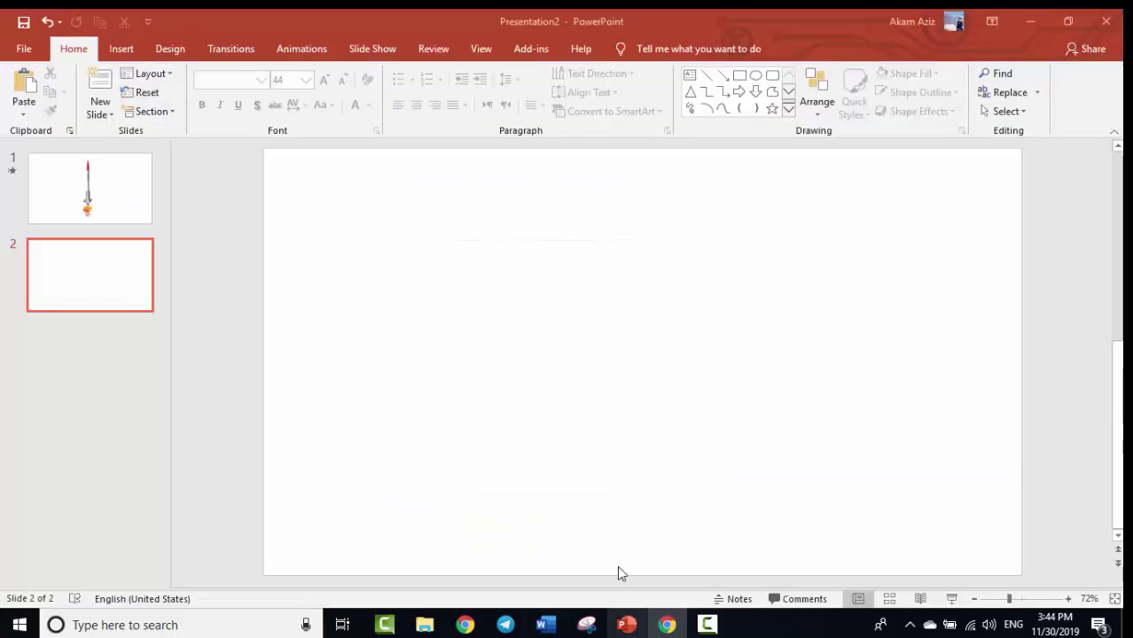
{"action": "key", "text": "ctrl+v"}
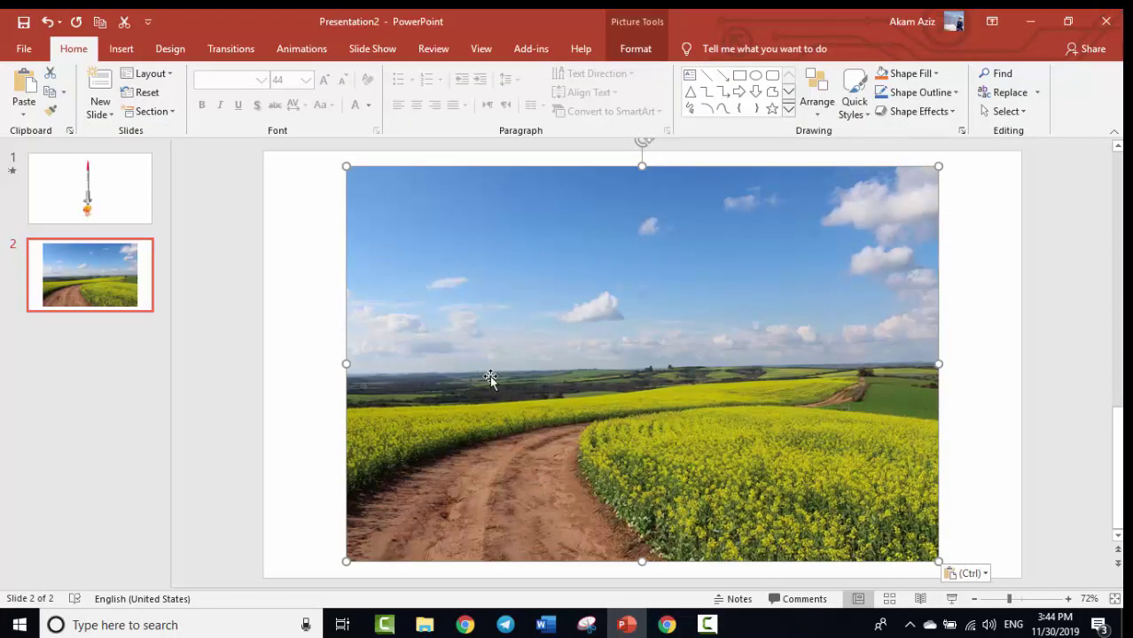
{"action": "mouse_move", "coordinate": [491, 378]}
{"action": "left_mouse_down"}
{"action": "mouse_move", "coordinate": [453, 354]}
{"action": "mouse_move", "coordinate": [453, 327]}
{"action": "left_mouse_up"}
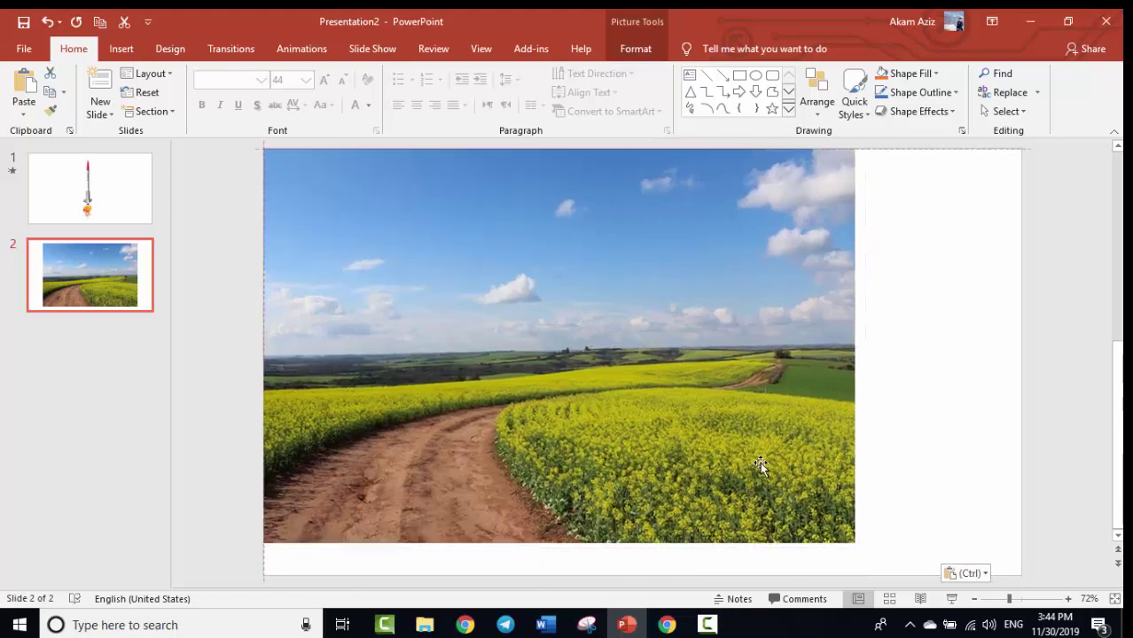
{"action": "left_click_drag", "start_coordinate": [853, 546], "coordinate": [887, 572]}
{"action": "left_click_drag", "start_coordinate": [898, 361], "coordinate": [1021, 396]}
{"action": "scroll", "coordinate": [1072, 328], "scroll_direction": "up", "scroll_amount": 2}
{"action": "scroll", "coordinate": [1080, 306], "scroll_direction": "down", "scroll_amount": 2}
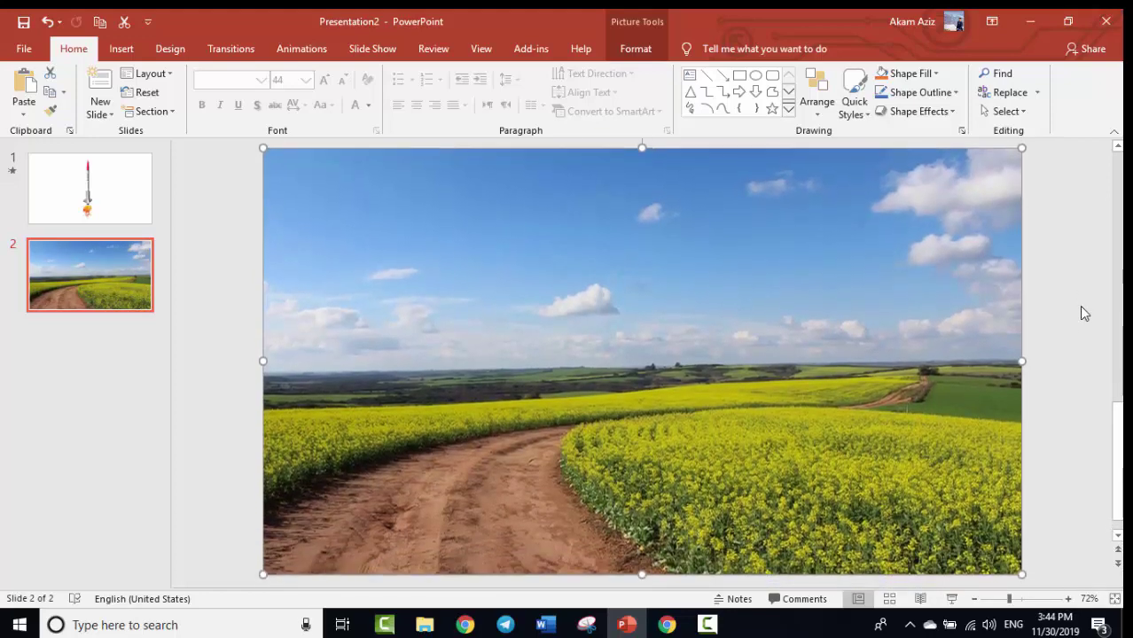
{"action": "left_click", "coordinate": [660, 625]}
Search images for 'eagle gif' and copy the flying eagle with a transparent background.
{"action": "left_click", "coordinate": [348, 51]}
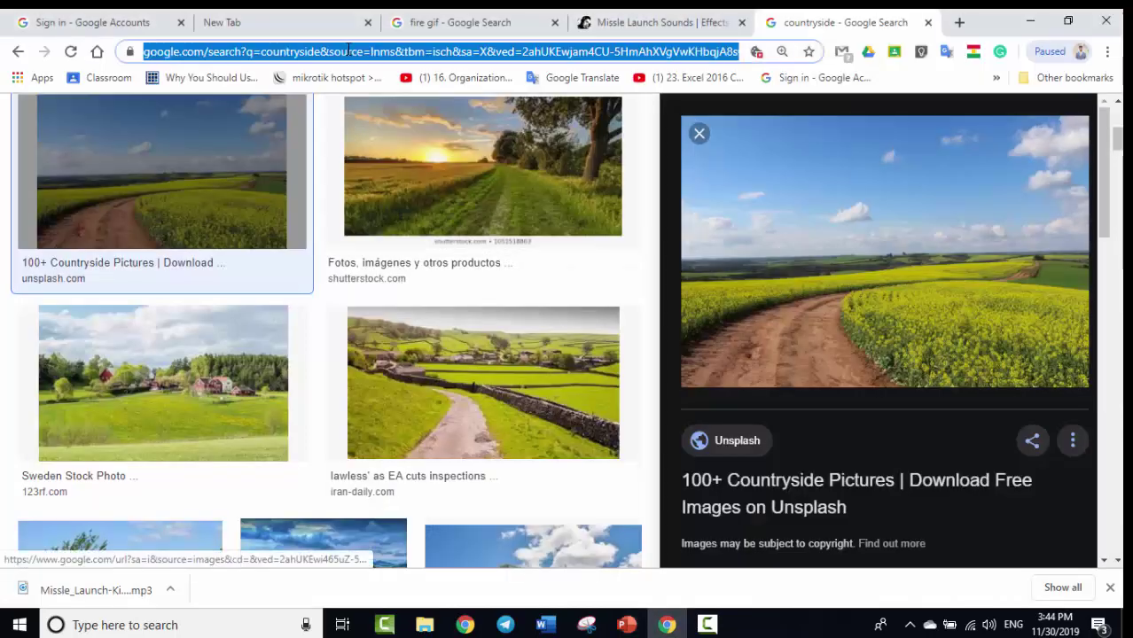
{"action": "type", "text": "eag"}
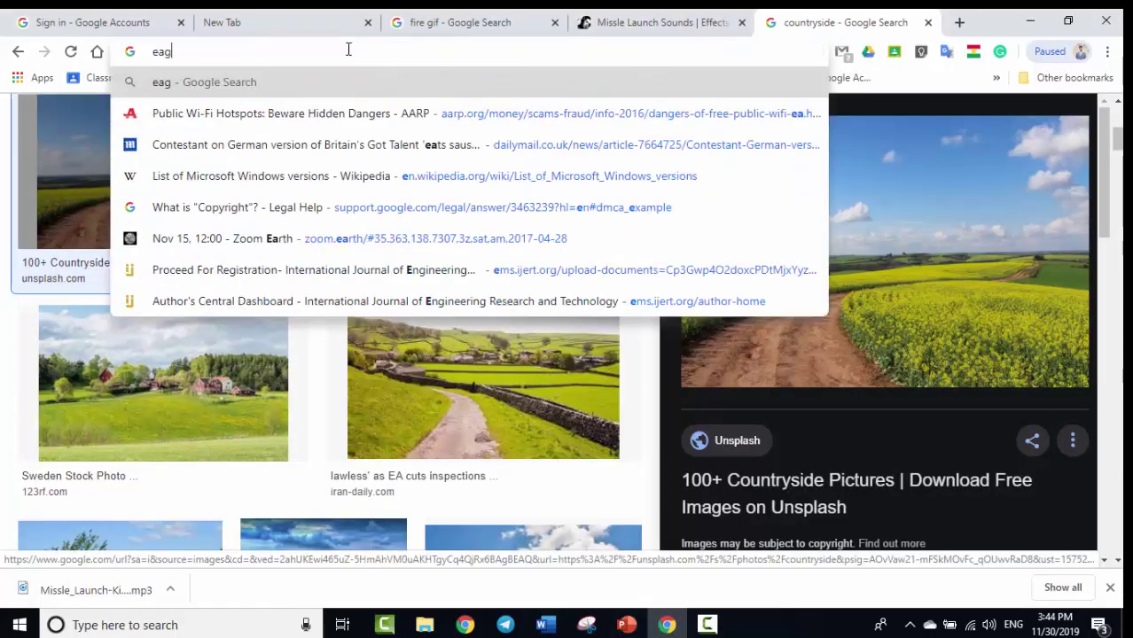
{"action": "type", "text": "le "}
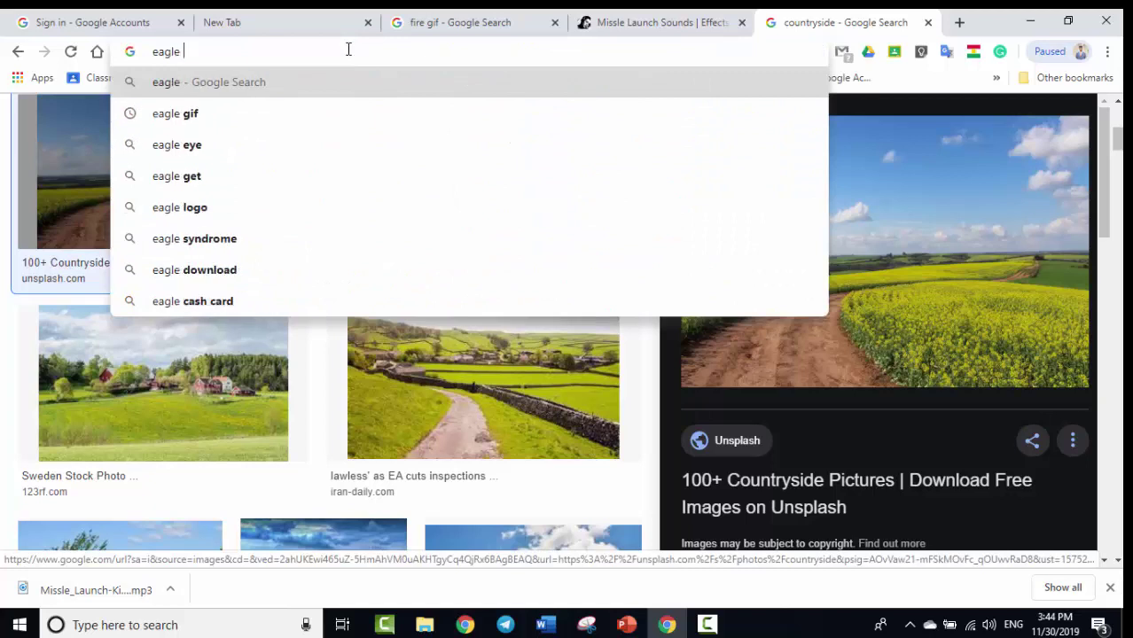
{"action": "type", "text": "gif"}
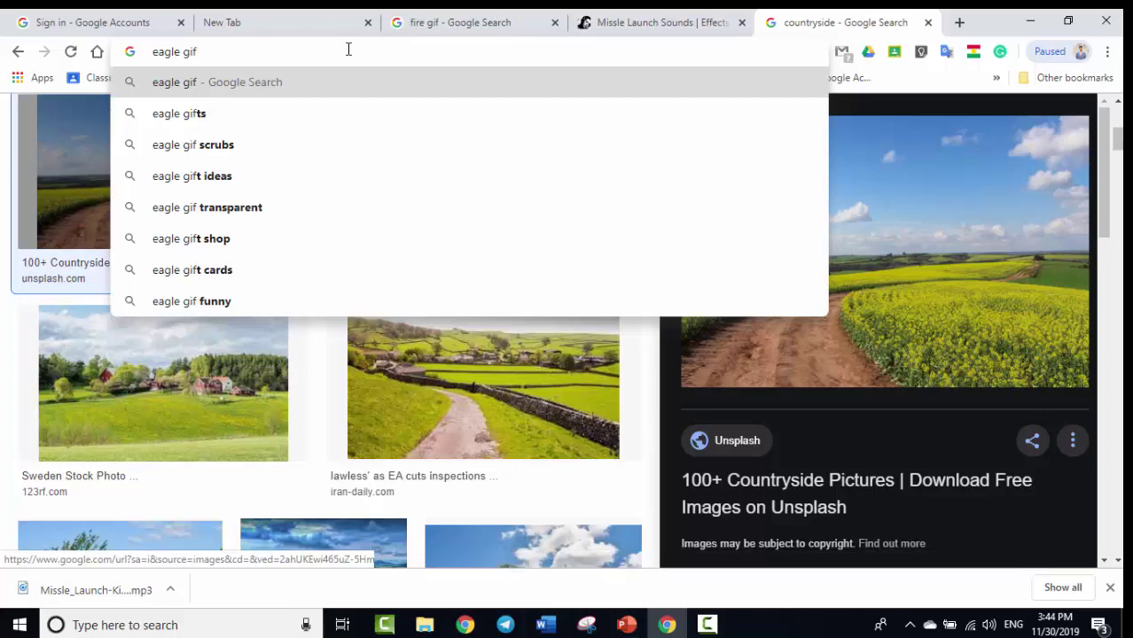
{"action": "key", "text": "Return"}
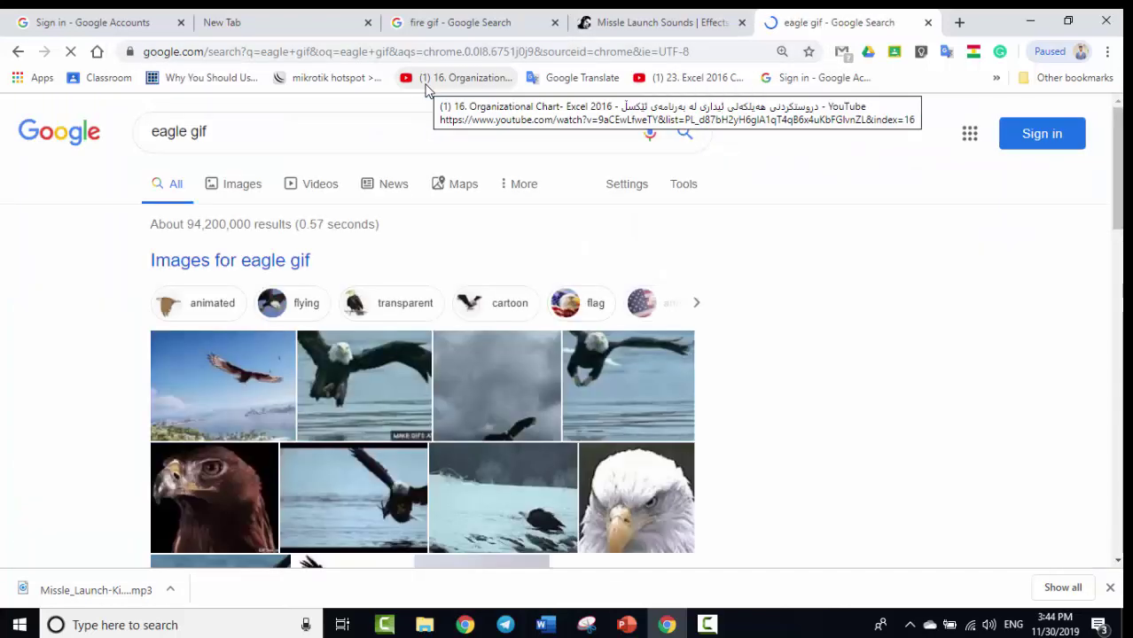
{"action": "scroll", "coordinate": [603, 384], "scroll_direction": "down", "scroll_amount": 5}
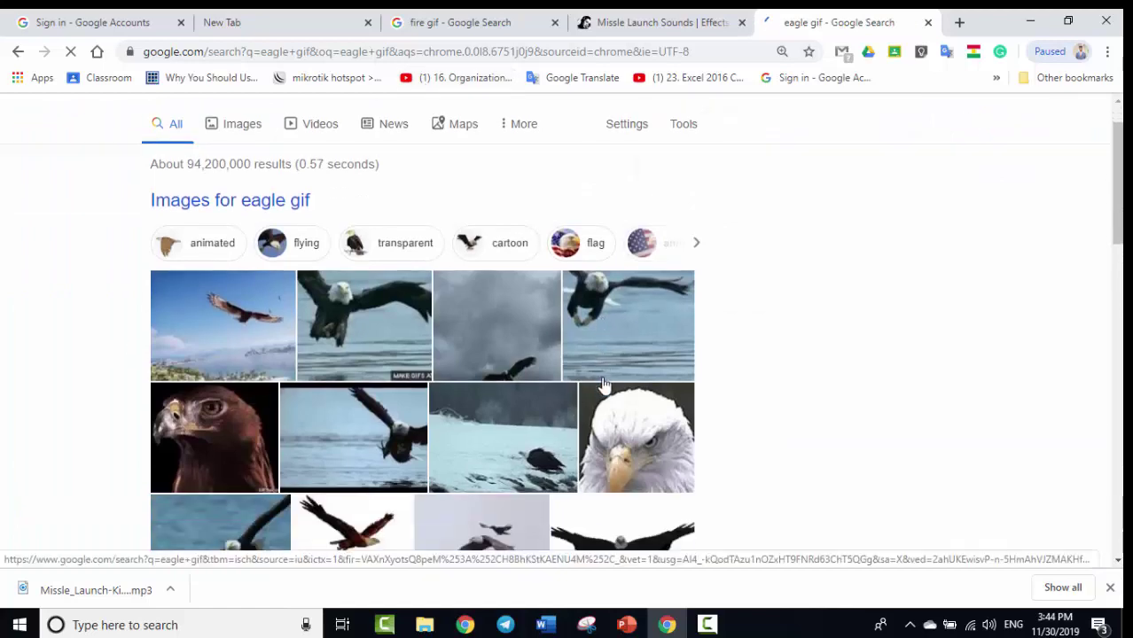
{"action": "scroll", "coordinate": [603, 383], "scroll_direction": "up", "scroll_amount": 2}
{"action": "left_click", "coordinate": [519, 365]}
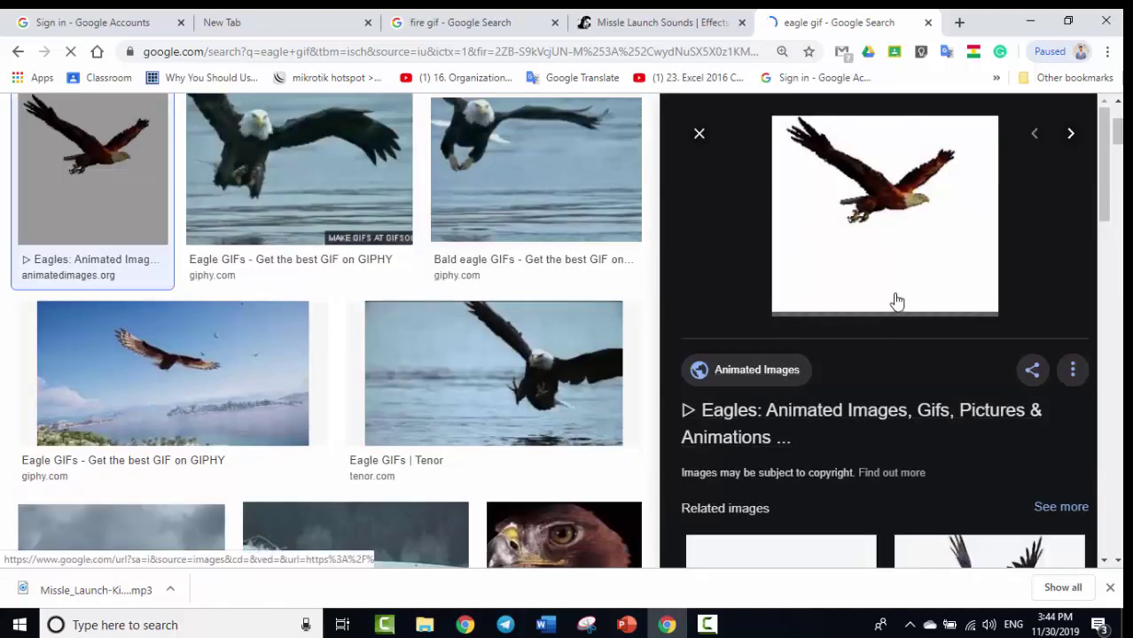
{"action": "left_click", "coordinate": [897, 301]}
{"action": "right_click", "coordinate": [880, 227]}
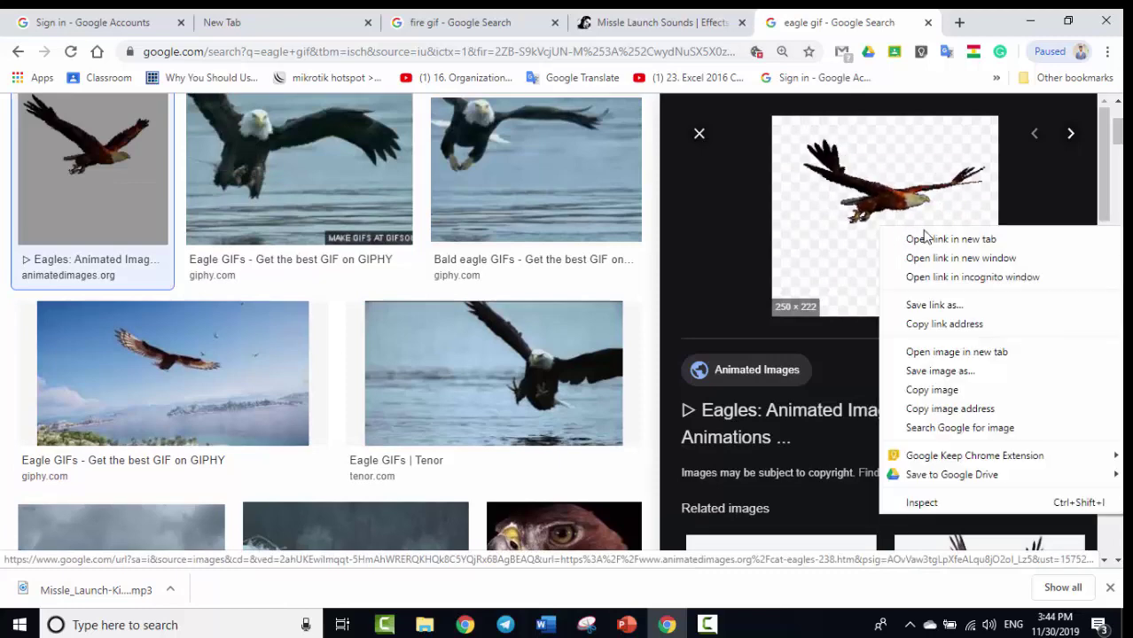
{"action": "left_click", "coordinate": [943, 390]}
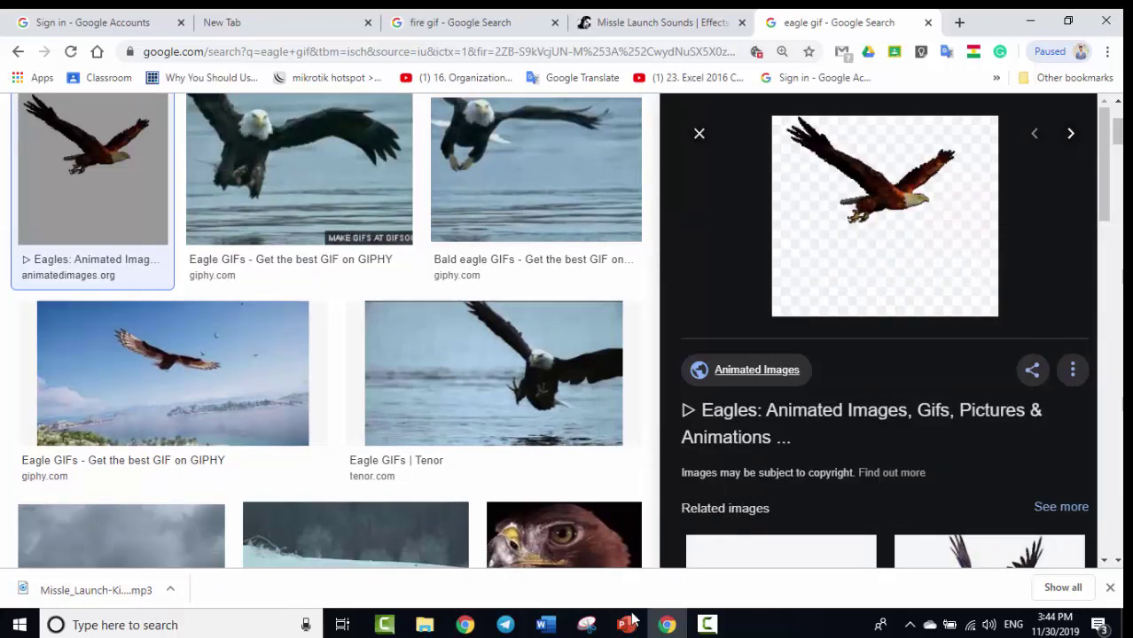
{"action": "key", "text": "alt+Tab"}
Paste the eagle just off the slide's top-left corner and give it a Lines motion path.
{"action": "key", "text": "ctrl+v"}
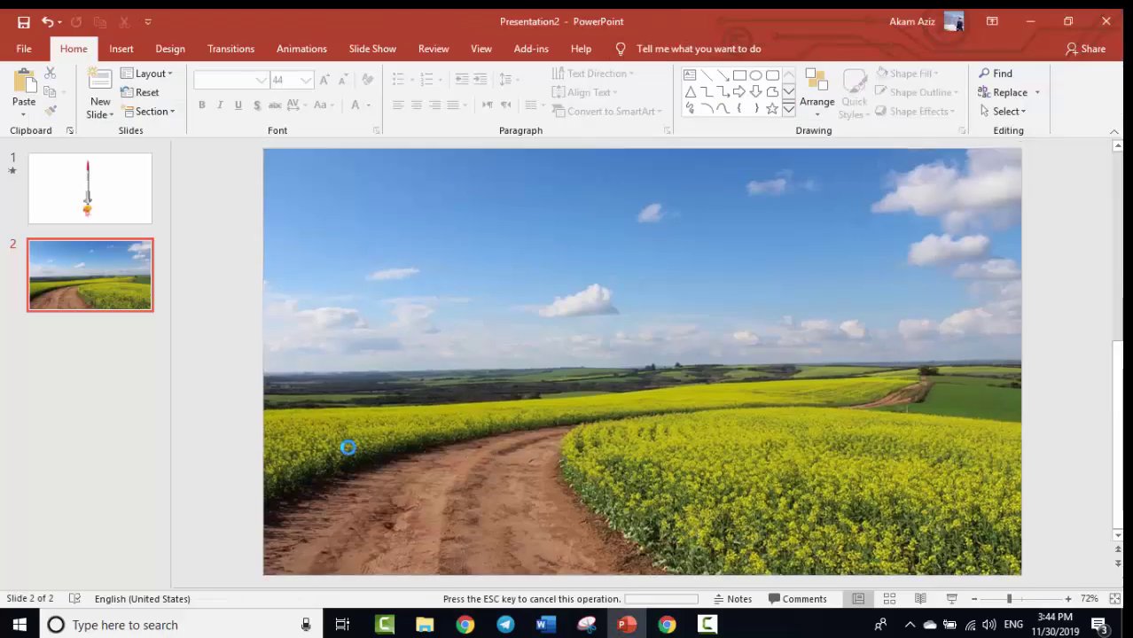
{"action": "mouse_move", "coordinate": [684, 326]}
{"action": "left_mouse_down"}
{"action": "mouse_move", "coordinate": [334, 170]}
{"action": "mouse_move", "coordinate": [284, 202]}
{"action": "mouse_move", "coordinate": [238, 191]}
{"action": "left_mouse_up"}
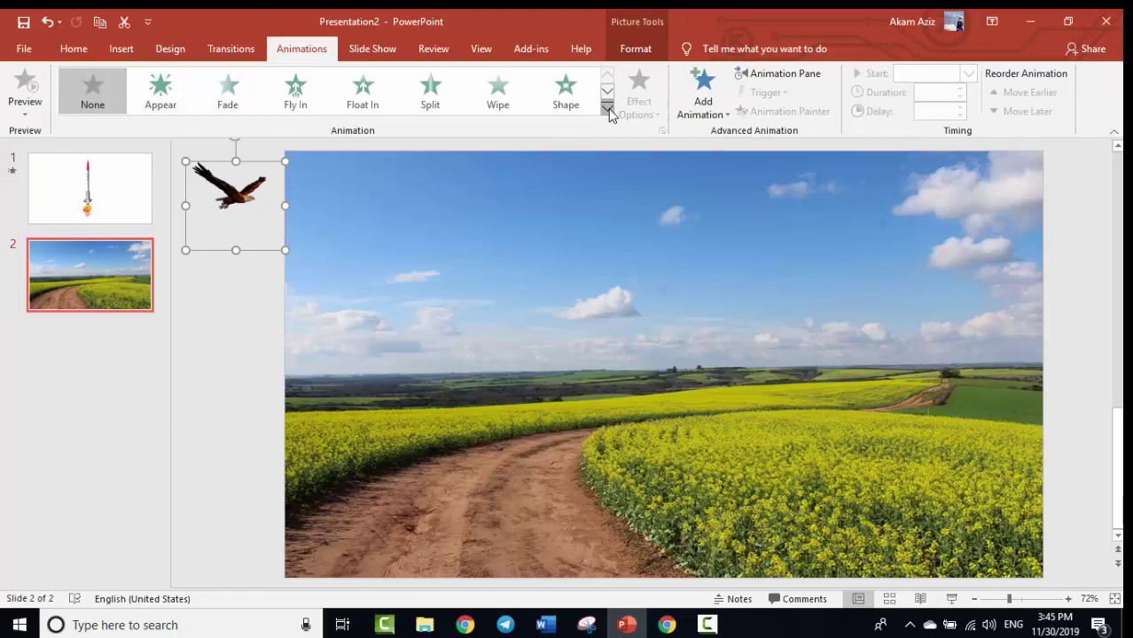
{"action": "left_click", "coordinate": [607, 108]}
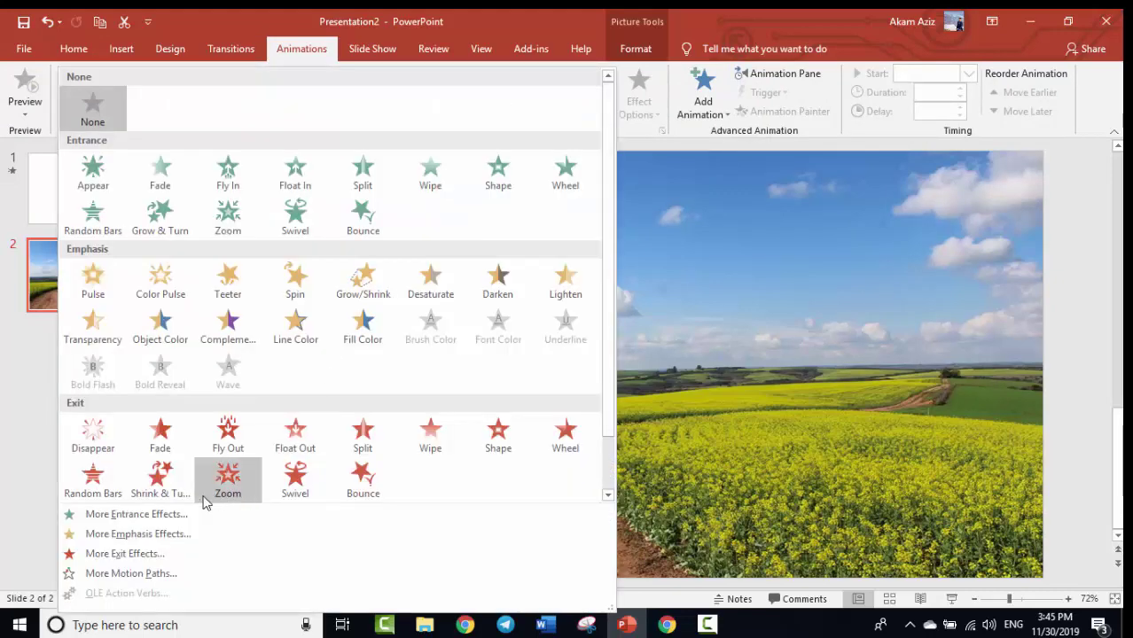
{"action": "scroll", "coordinate": [168, 479], "scroll_direction": "down", "scroll_amount": 2}
{"action": "left_click", "coordinate": [92, 479]}
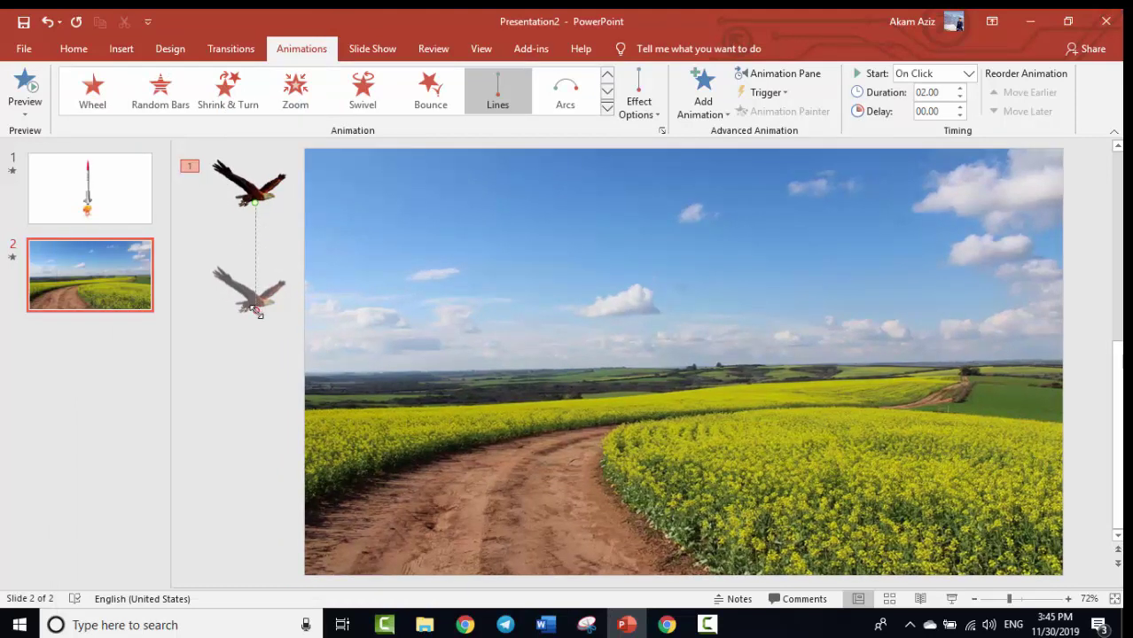
Extend the eagle's path to the right edge and make it start With Previous.
{"action": "left_click_drag", "start_coordinate": [258, 312], "coordinate": [1099, 206]}
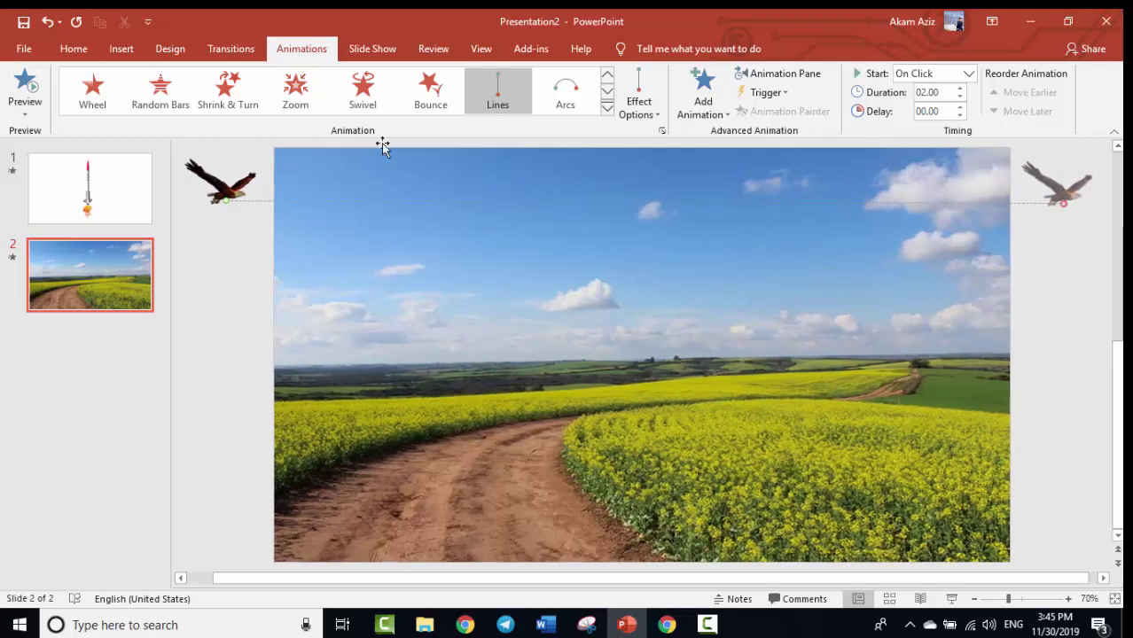
{"action": "left_click", "coordinate": [967, 74]}
{"action": "left_click", "coordinate": [946, 107]}
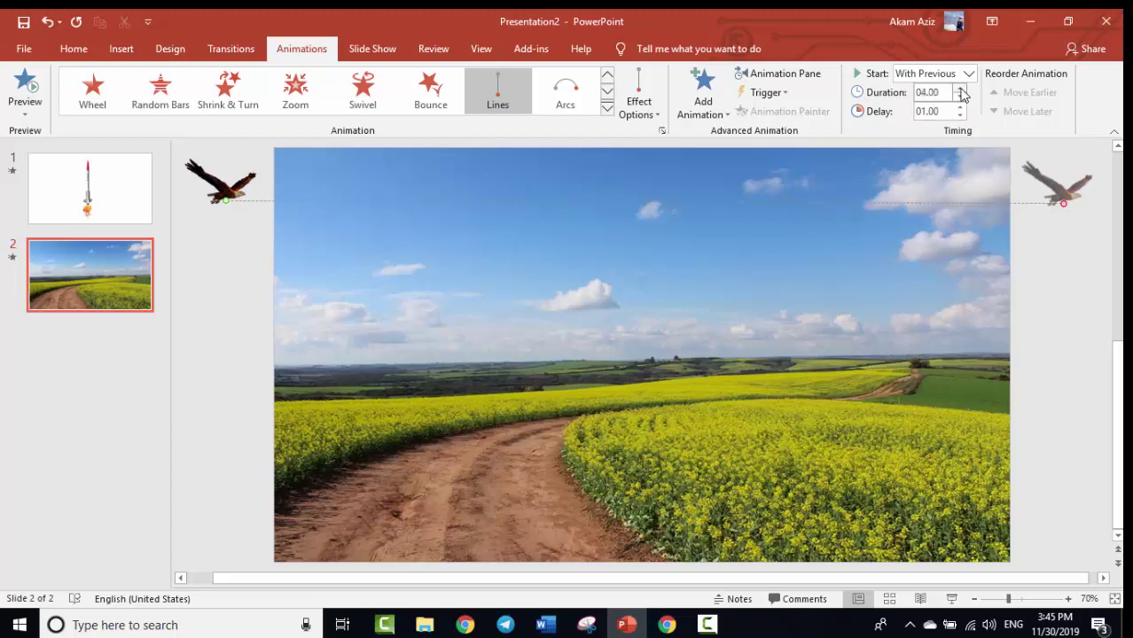
{"action": "left_click", "coordinate": [920, 600]}
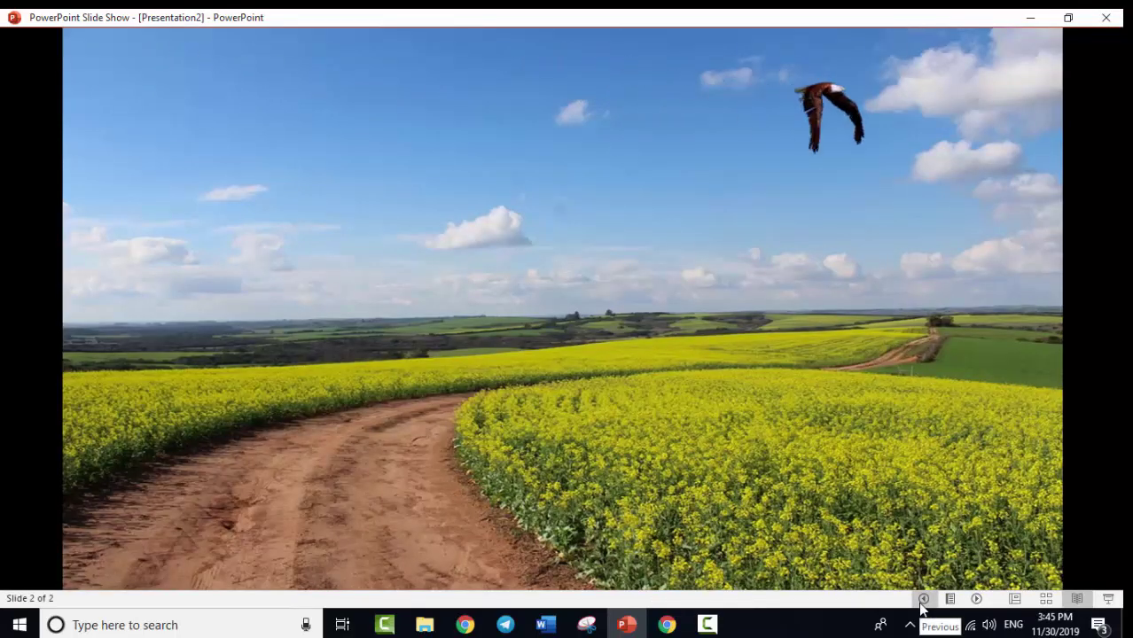
Play the countryside slide show twice to check the eagle's flight, then return to Chrome.
{"action": "key", "text": "Escape"}
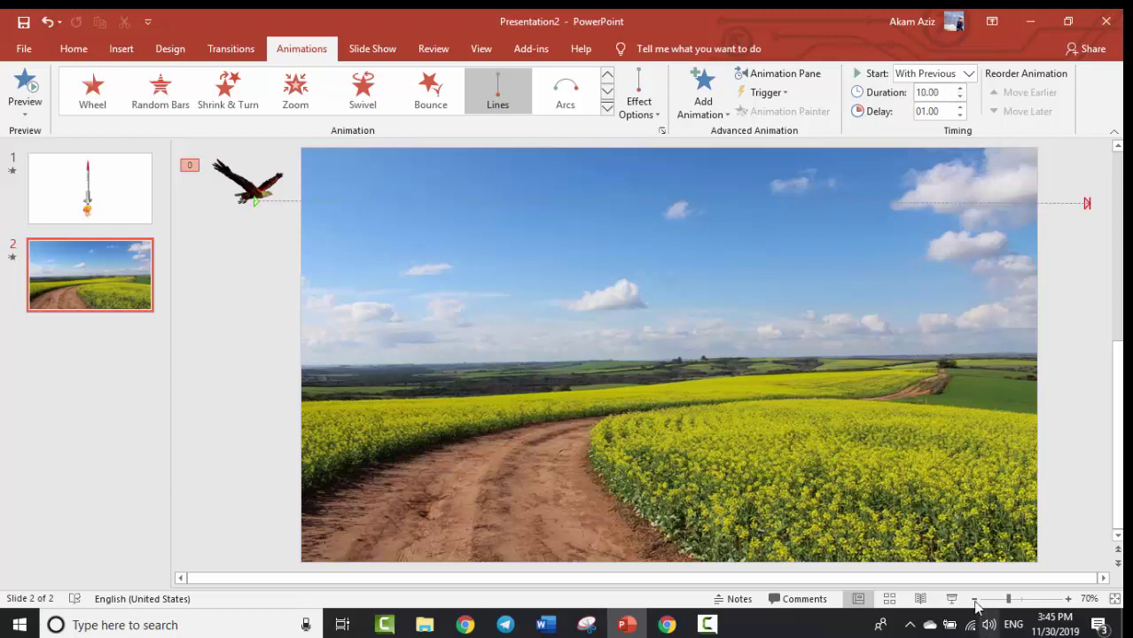
{"action": "left_click", "coordinate": [921, 600]}
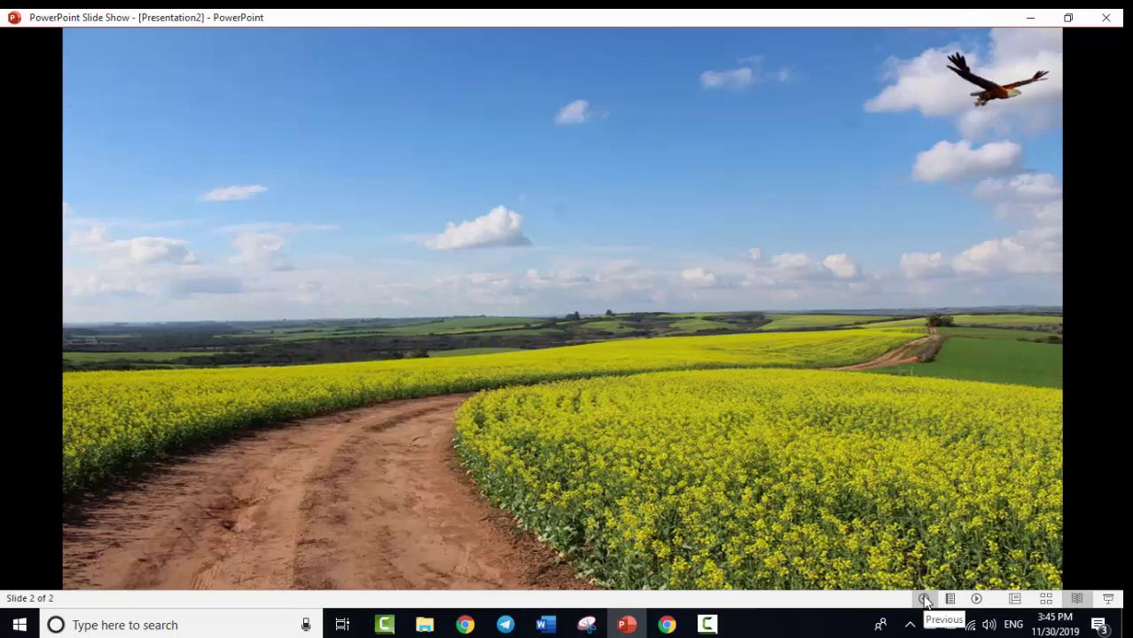
{"action": "key", "text": "Escape"}
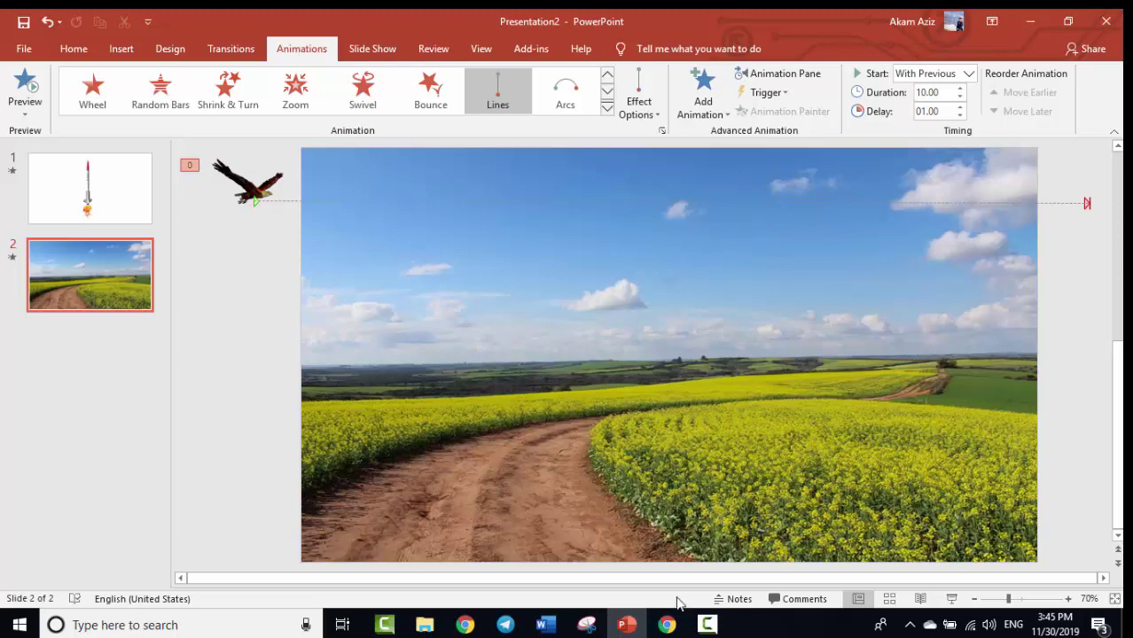
{"action": "left_click", "coordinate": [667, 625]}
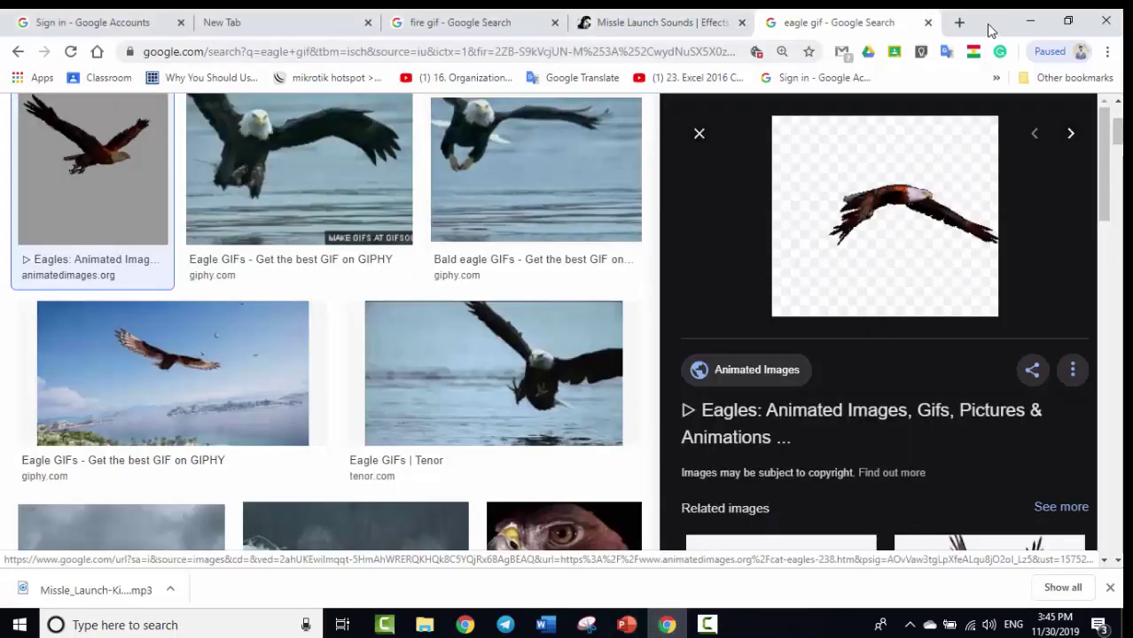
Search Google Images for 'sun png' in a new tab.
{"action": "left_click", "coordinate": [959, 22]}
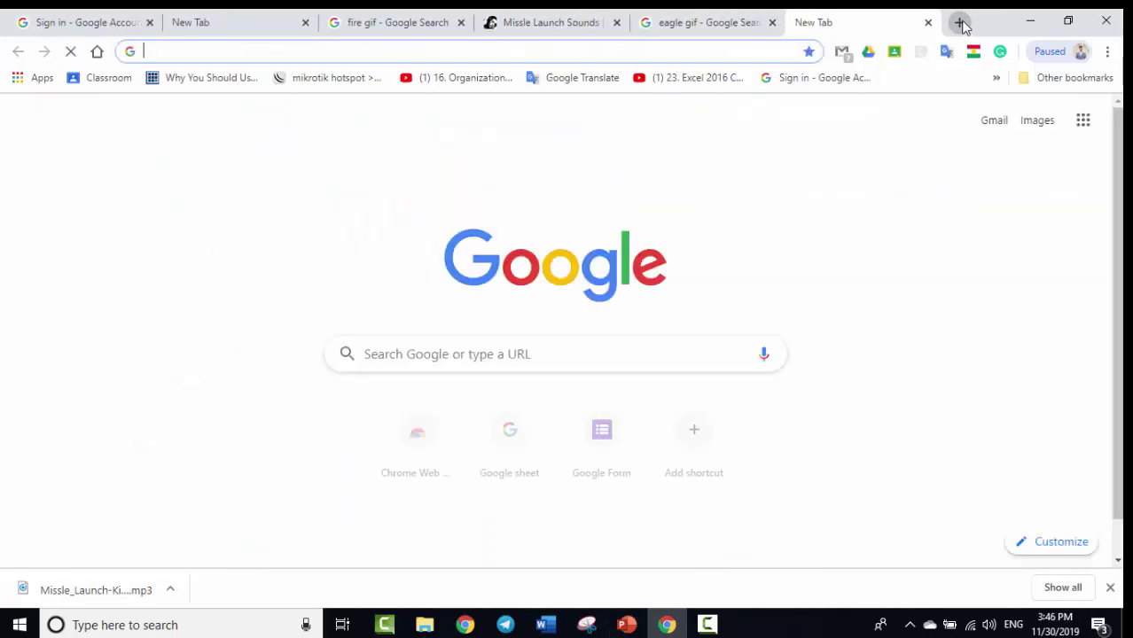
{"action": "type", "text": "sun png"}
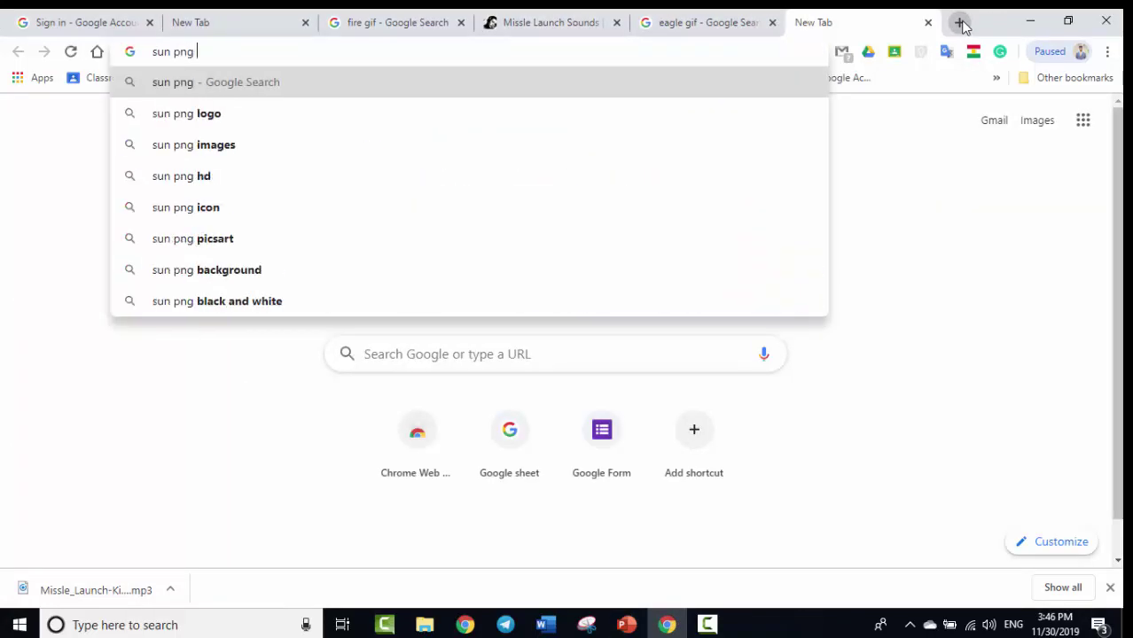
{"action": "key", "text": "Return"}
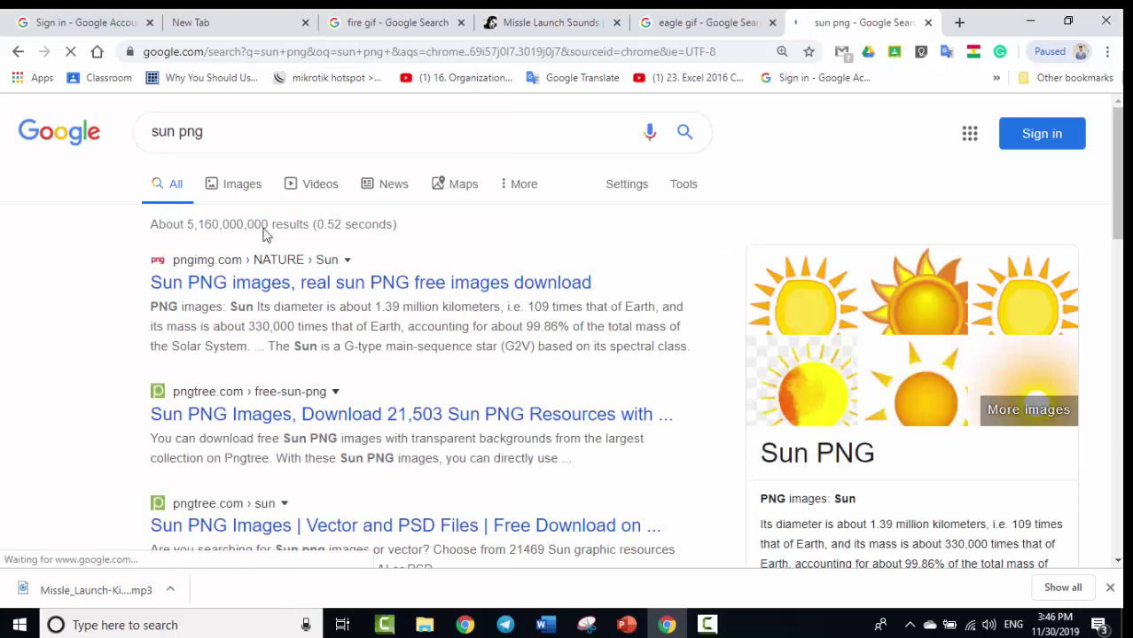
{"action": "left_click", "coordinate": [240, 194]}
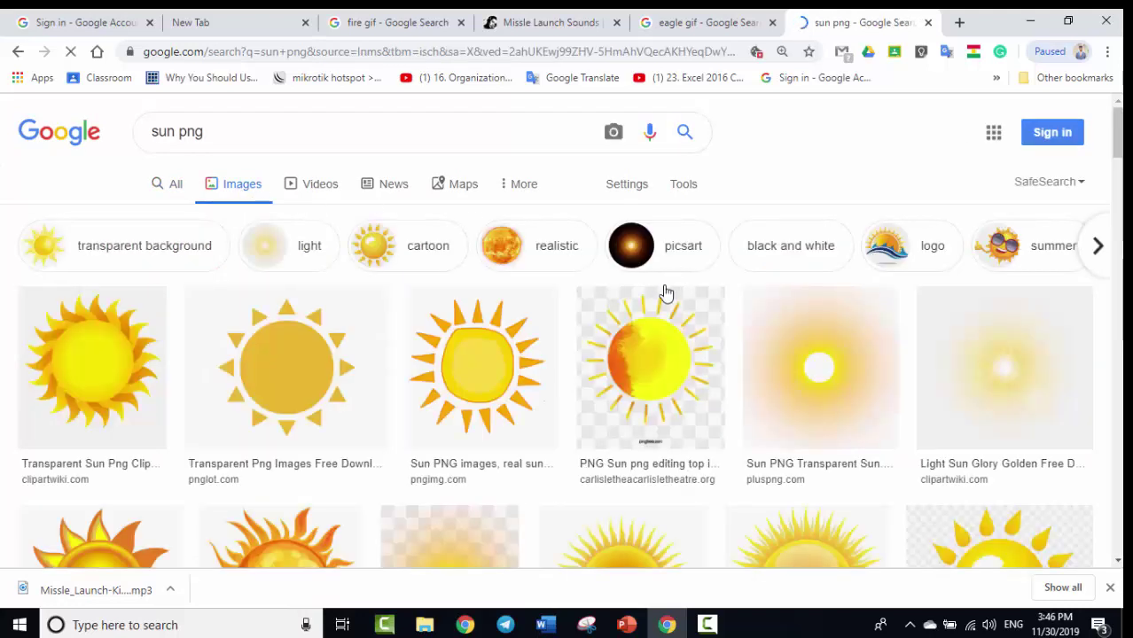
Find and copy the glowing yellow 6000 × 6000 sun clip art.
{"action": "scroll", "coordinate": [665, 291], "scroll_direction": "down", "scroll_amount": 2}
{"action": "scroll", "coordinate": [665, 291], "scroll_direction": "down", "scroll_amount": 2}
{"action": "scroll", "coordinate": [656, 304], "scroll_direction": "down", "scroll_amount": 2}
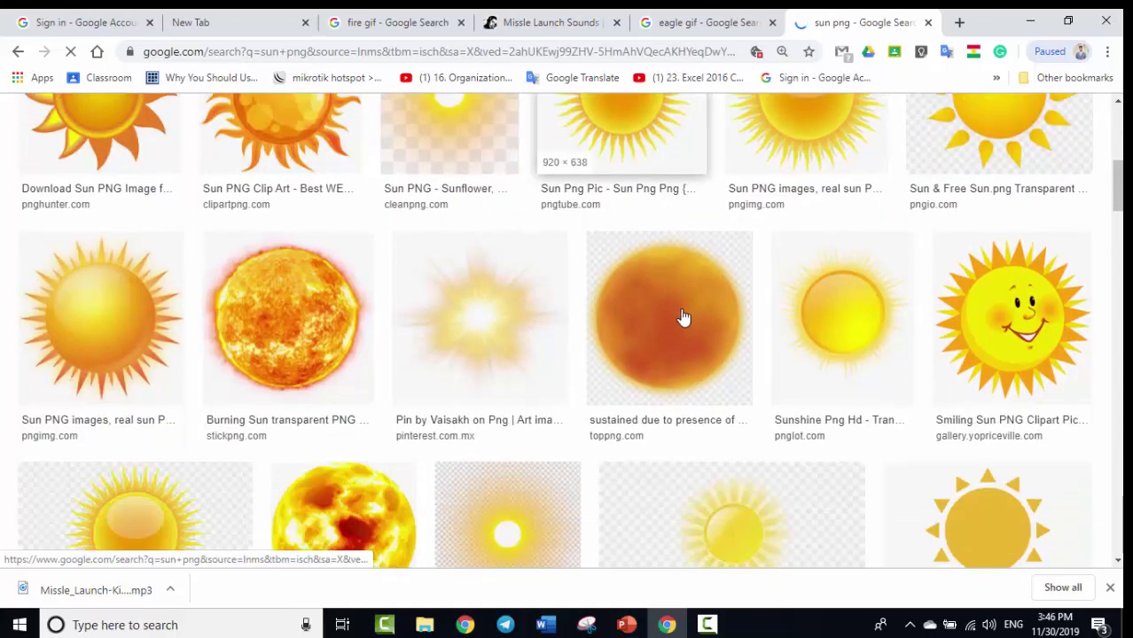
{"action": "scroll", "coordinate": [581, 320], "scroll_direction": "down", "scroll_amount": 2}
{"action": "scroll", "coordinate": [580, 321], "scroll_direction": "down", "scroll_amount": 3}
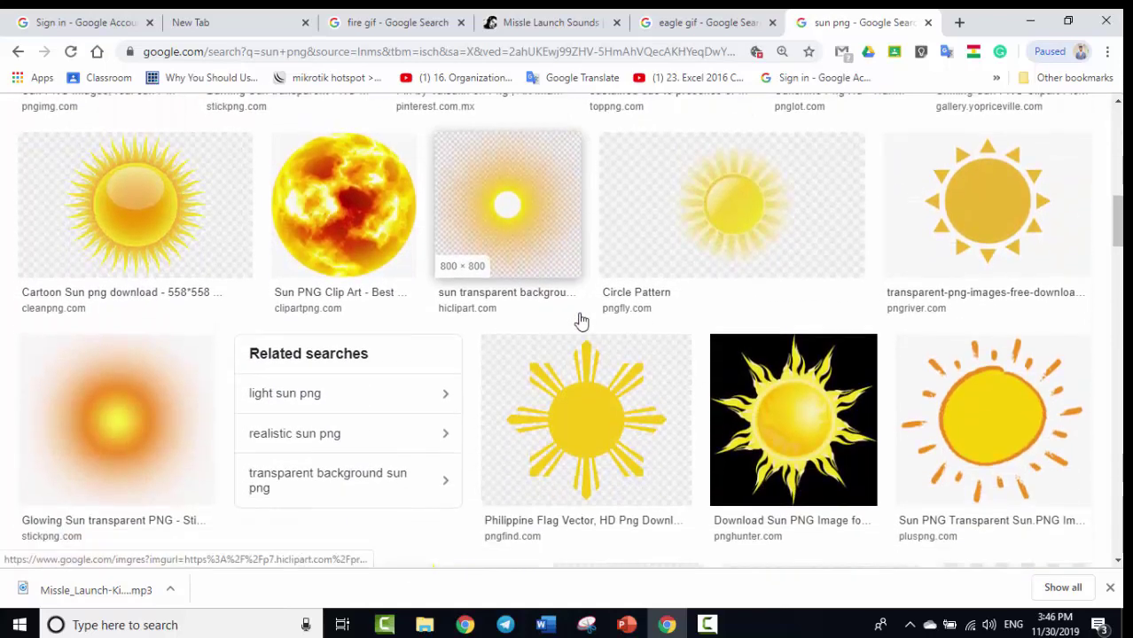
{"action": "scroll", "coordinate": [579, 321], "scroll_direction": "down", "scroll_amount": 2}
{"action": "scroll", "coordinate": [557, 319], "scroll_direction": "down", "scroll_amount": 3}
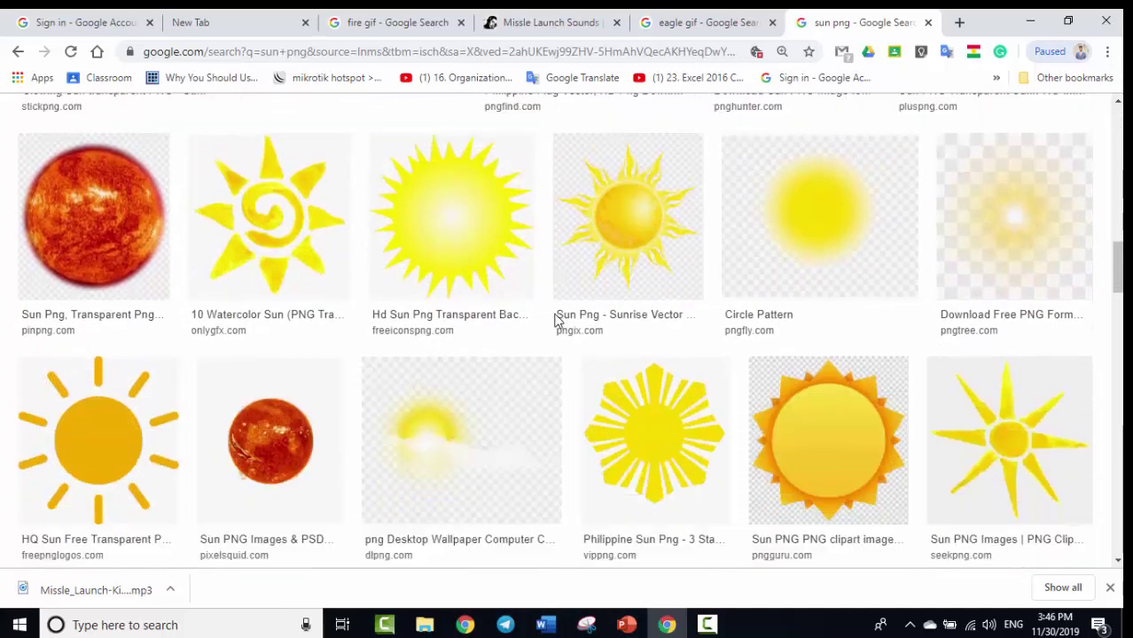
{"action": "scroll", "coordinate": [557, 321], "scroll_direction": "down", "scroll_amount": 2}
{"action": "scroll", "coordinate": [557, 321], "scroll_direction": "down", "scroll_amount": 3}
{"action": "scroll", "coordinate": [557, 321], "scroll_direction": "down", "scroll_amount": 2}
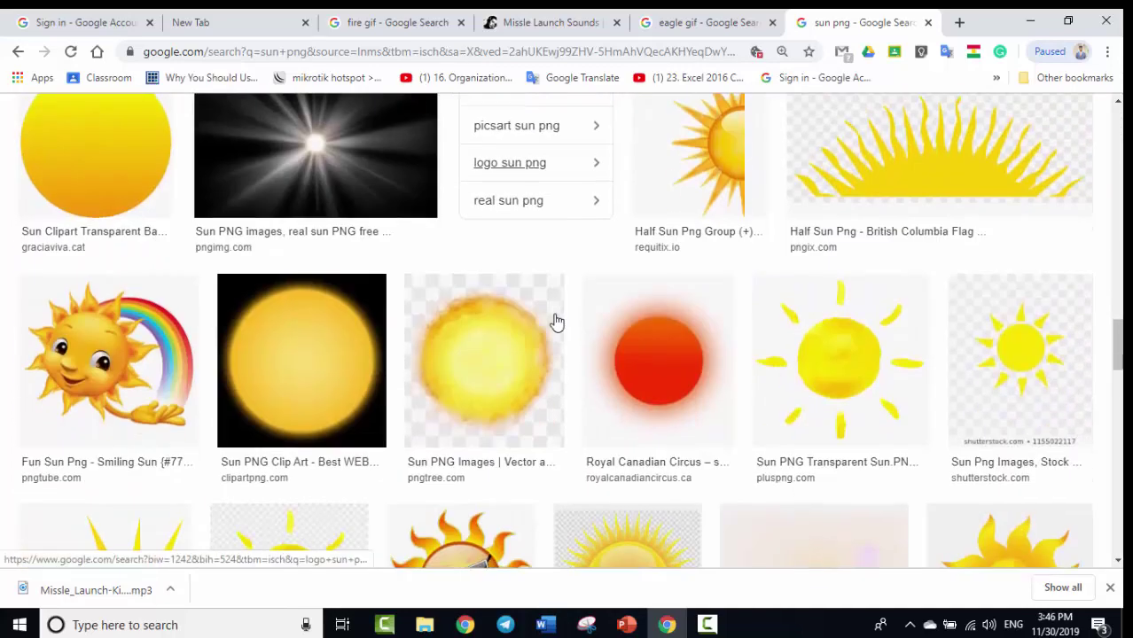
{"action": "scroll", "coordinate": [556, 321], "scroll_direction": "down", "scroll_amount": 1}
{"action": "scroll", "coordinate": [556, 321], "scroll_direction": "down", "scroll_amount": 2}
{"action": "scroll", "coordinate": [329, 333], "scroll_direction": "up", "scroll_amount": 3}
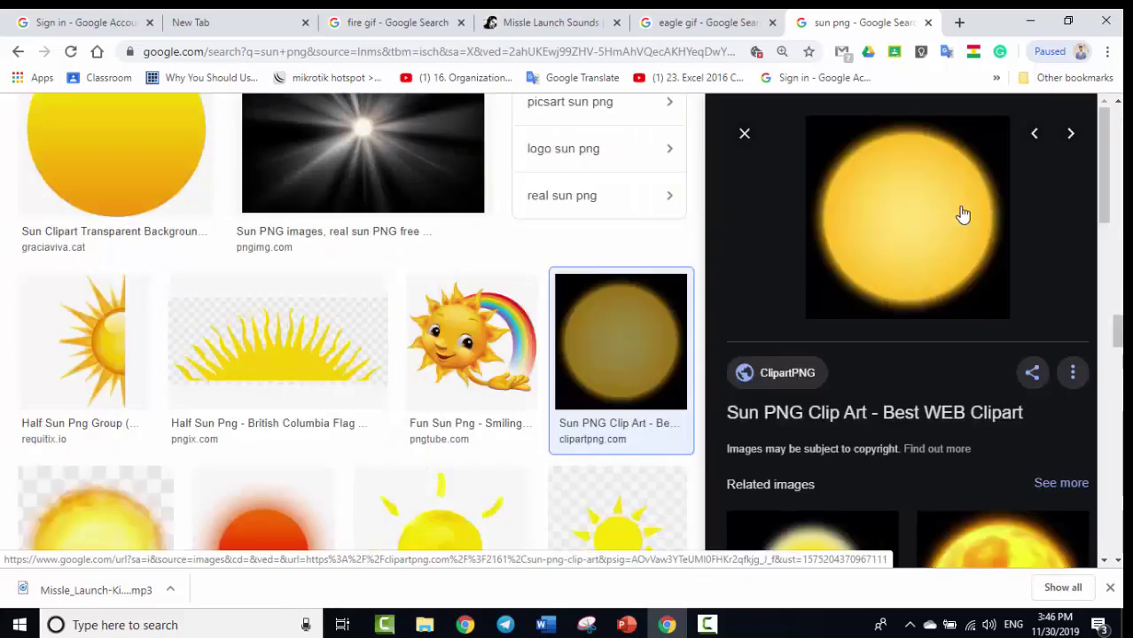
{"action": "scroll", "coordinate": [962, 215], "scroll_direction": "down", "scroll_amount": 3}
{"action": "scroll", "coordinate": [926, 228], "scroll_direction": "down", "scroll_amount": 3}
{"action": "scroll", "coordinate": [557, 328], "scroll_direction": "down", "scroll_amount": 2}
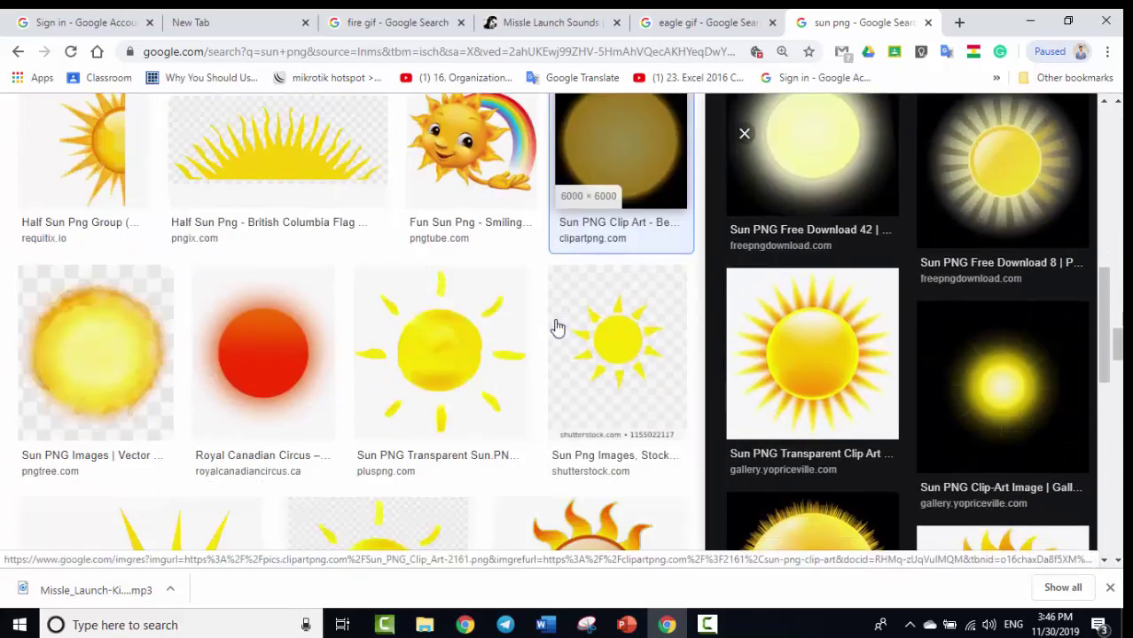
{"action": "scroll", "coordinate": [557, 328], "scroll_direction": "down", "scroll_amount": 2}
{"action": "scroll", "coordinate": [556, 328], "scroll_direction": "down", "scroll_amount": 3}
{"action": "scroll", "coordinate": [557, 328], "scroll_direction": "down", "scroll_amount": 3}
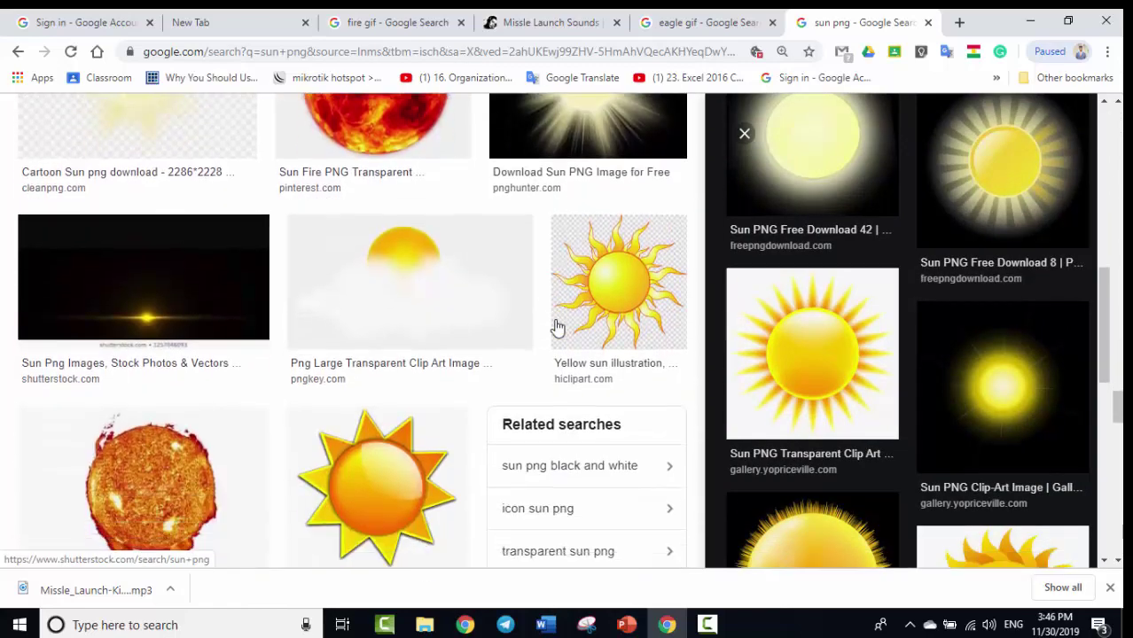
{"action": "scroll", "coordinate": [556, 328], "scroll_direction": "down", "scroll_amount": 1}
{"action": "scroll", "coordinate": [556, 328], "scroll_direction": "down", "scroll_amount": 2}
{"action": "scroll", "coordinate": [557, 328], "scroll_direction": "down", "scroll_amount": 1}
{"action": "scroll", "coordinate": [556, 328], "scroll_direction": "down", "scroll_amount": 3}
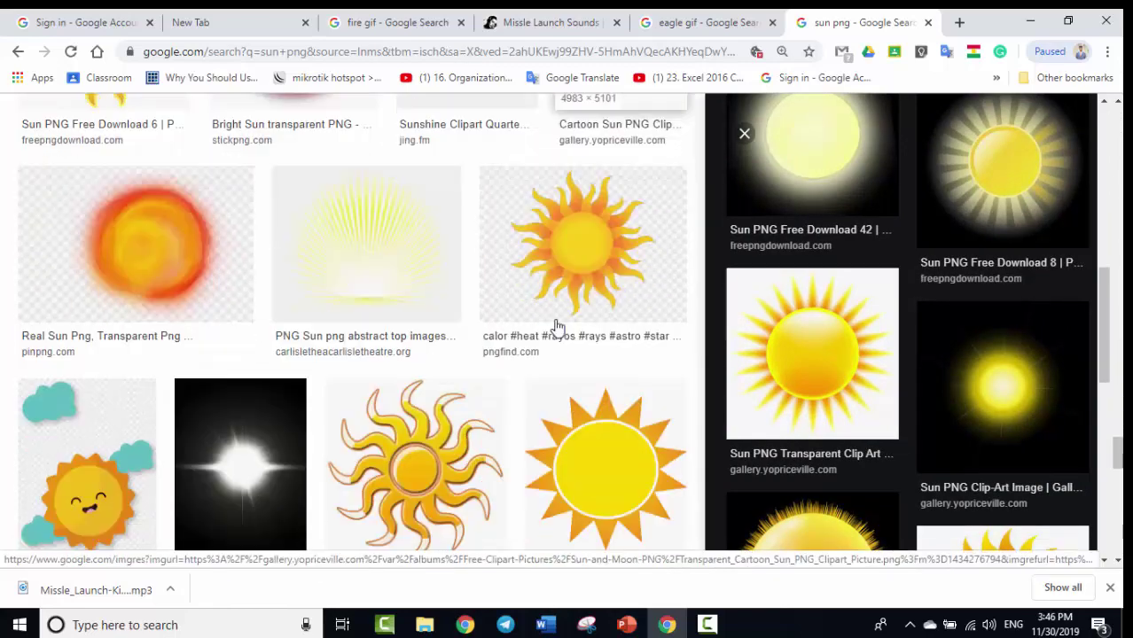
{"action": "scroll", "coordinate": [557, 328], "scroll_direction": "down", "scroll_amount": 1}
{"action": "scroll", "coordinate": [557, 328], "scroll_direction": "up", "scroll_amount": 4}
{"action": "left_click", "coordinate": [1020, 220]}
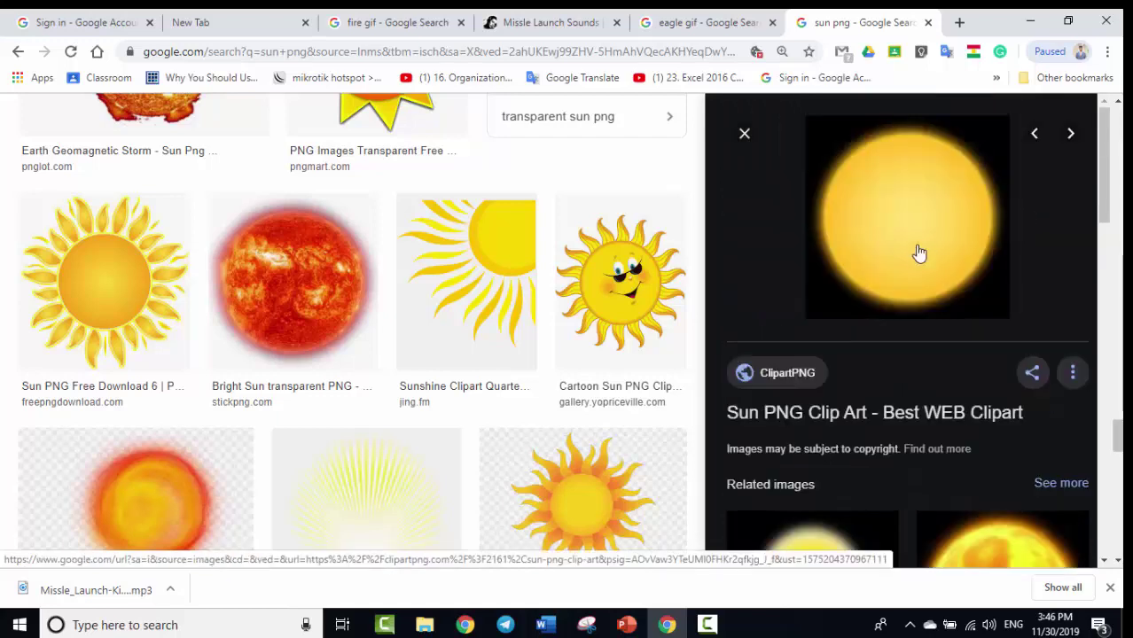
{"action": "right_click", "coordinate": [894, 254]}
{"action": "left_click", "coordinate": [918, 426]}
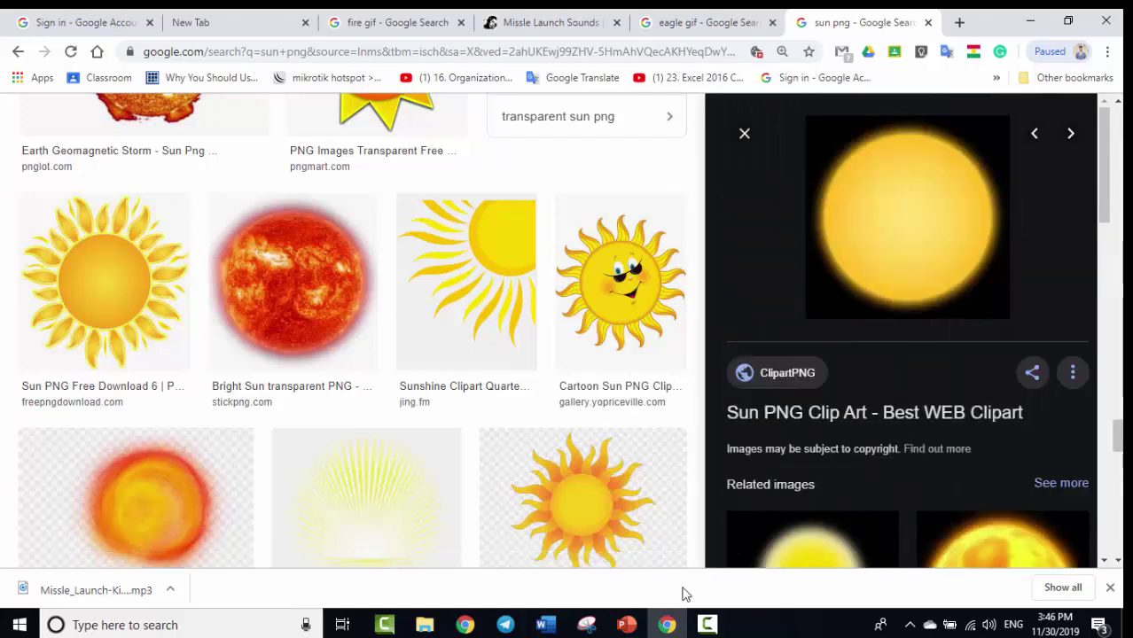
{"action": "left_click", "coordinate": [625, 623]}
Paste the sun onto slide 2 and remove its black background.
{"action": "left_click", "coordinate": [272, 404]}
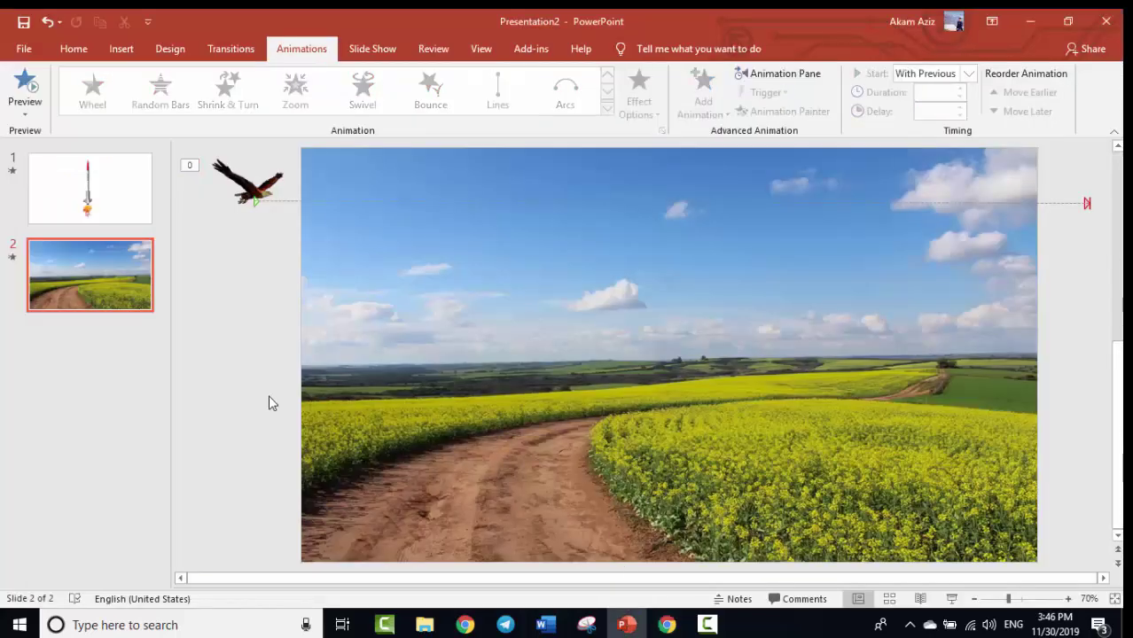
{"action": "key", "text": "ctrl+v"}
{"action": "left_click_drag", "start_coordinate": [670, 336], "coordinate": [569, 301]}
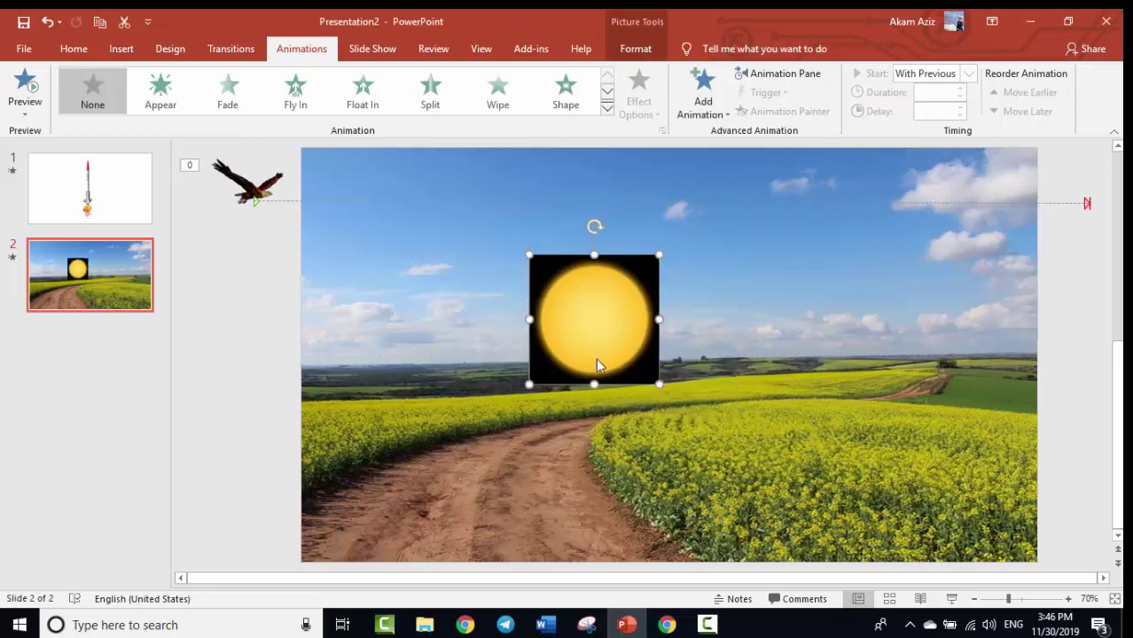
{"action": "left_click", "coordinate": [636, 49]}
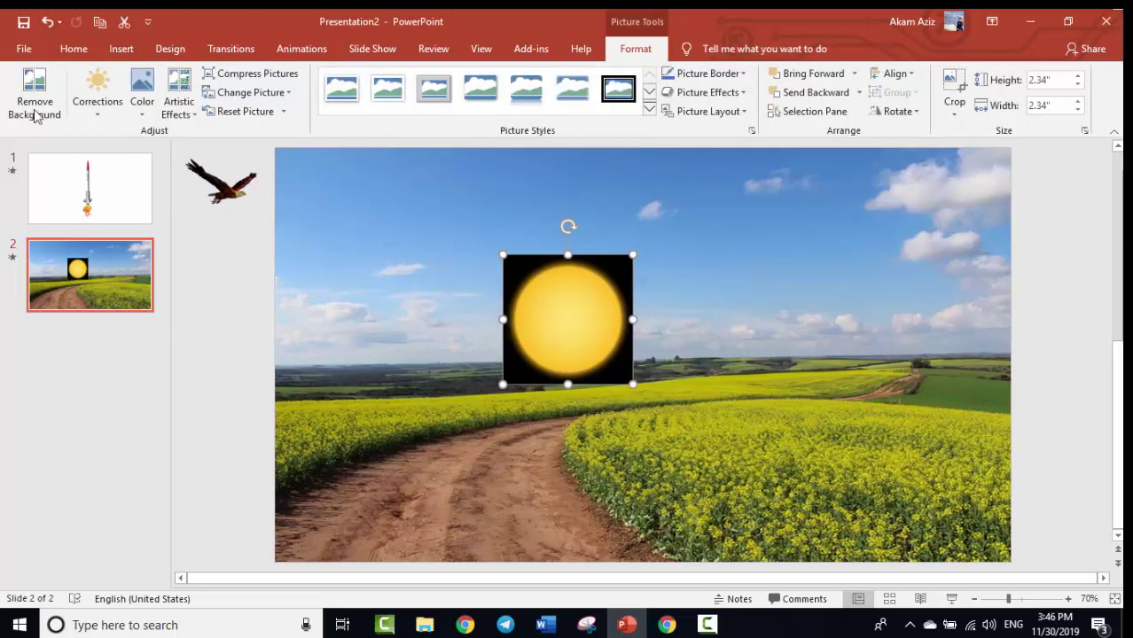
{"action": "left_click", "coordinate": [35, 97]}
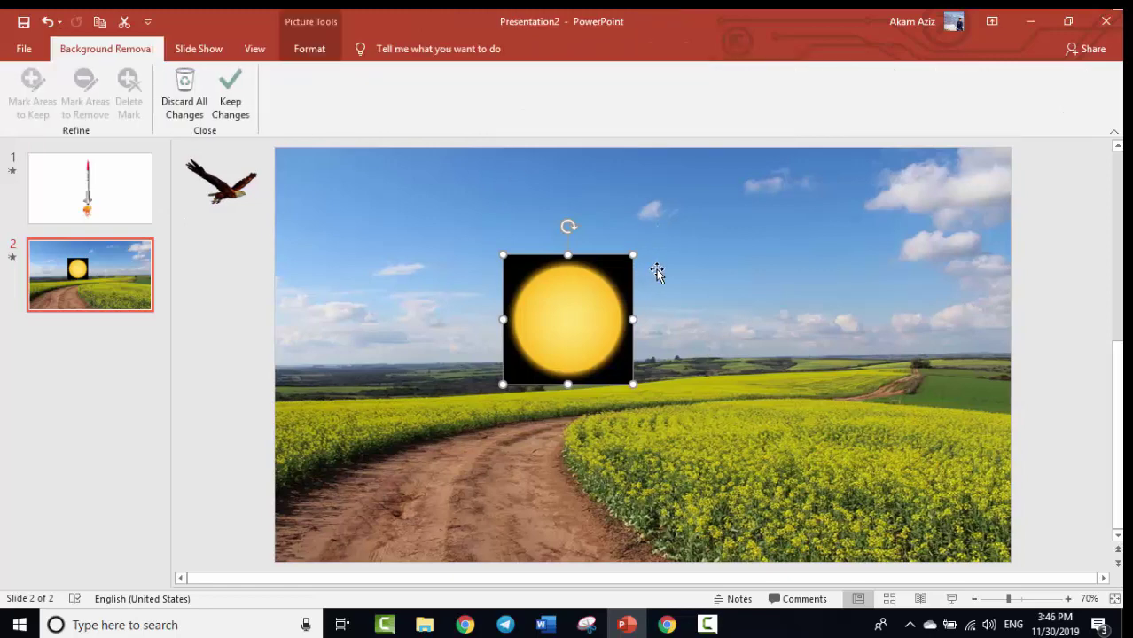
{"action": "left_click", "coordinate": [751, 282]}
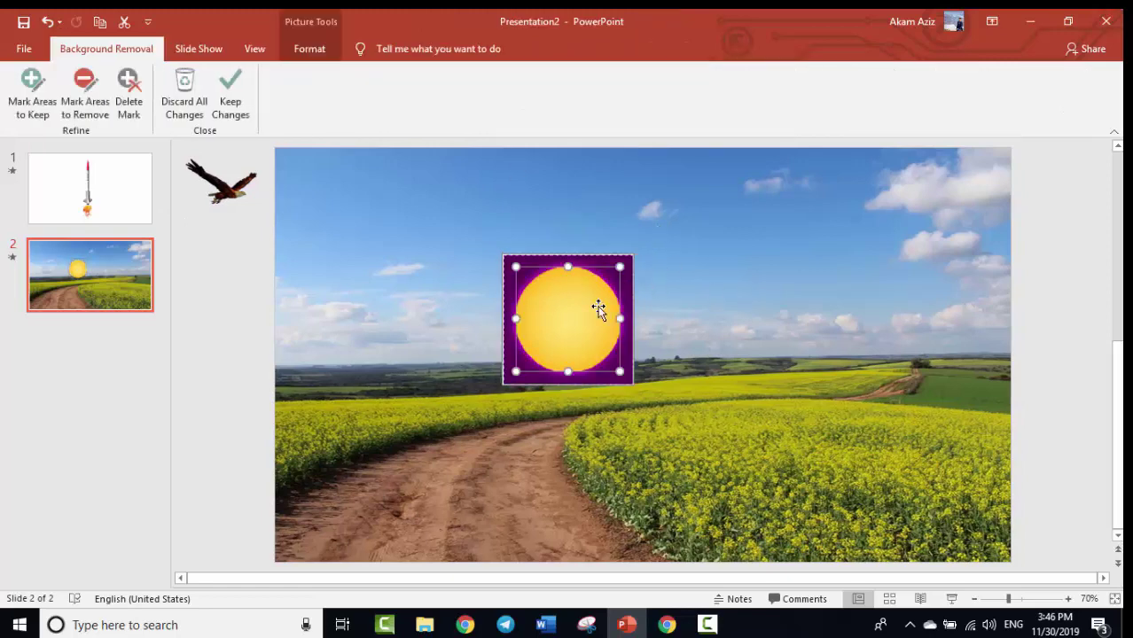
Shrink the sun to 0.56" and place it in the sky above the horizon.
{"action": "mouse_move", "coordinate": [632, 255]}
{"action": "left_mouse_down"}
{"action": "mouse_move", "coordinate": [548, 346]}
{"action": "mouse_move", "coordinate": [678, 259]}
{"action": "mouse_move", "coordinate": [671, 293]}
{"action": "mouse_move", "coordinate": [706, 249]}
{"action": "mouse_move", "coordinate": [689, 285]}
{"action": "left_mouse_up"}
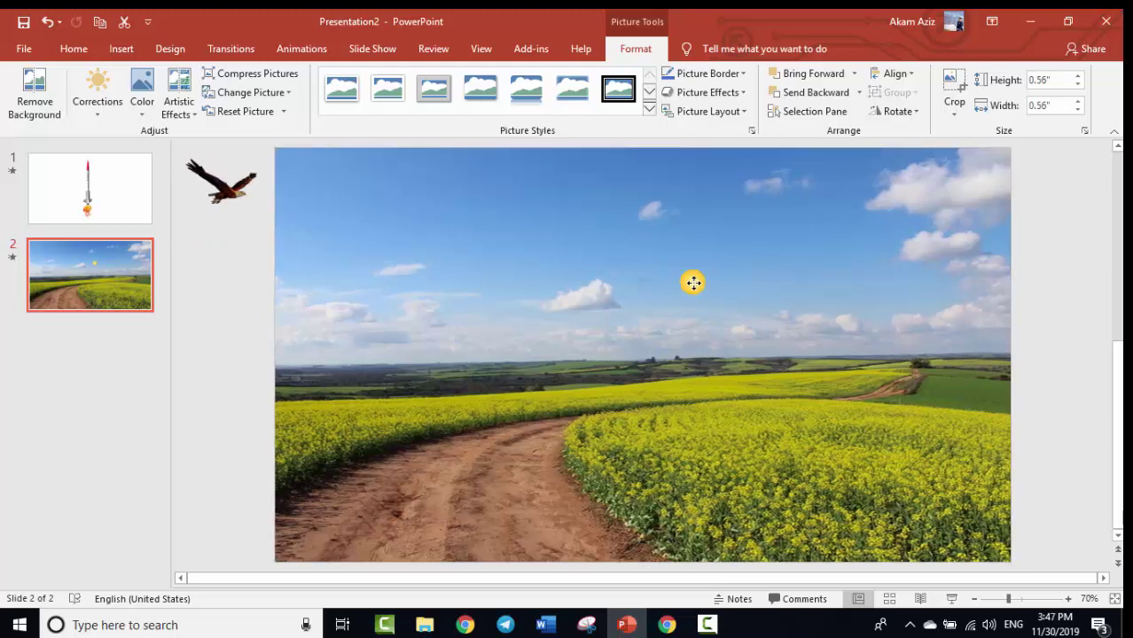
{"action": "left_click_drag", "start_coordinate": [693, 281], "coordinate": [693, 282]}
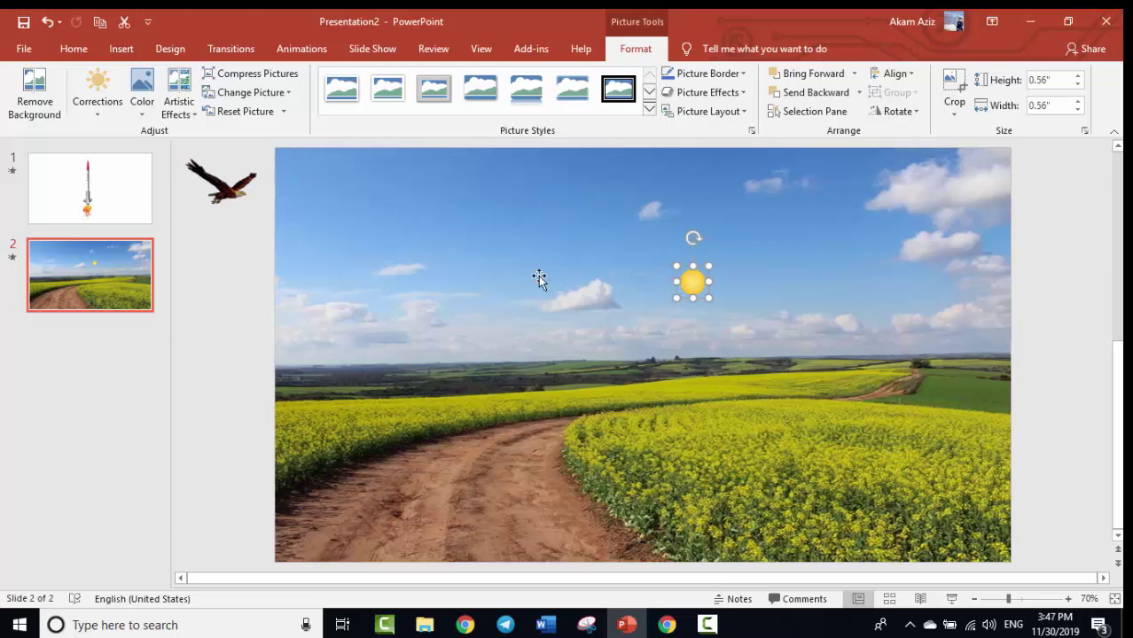
{"action": "left_click", "coordinate": [799, 283]}
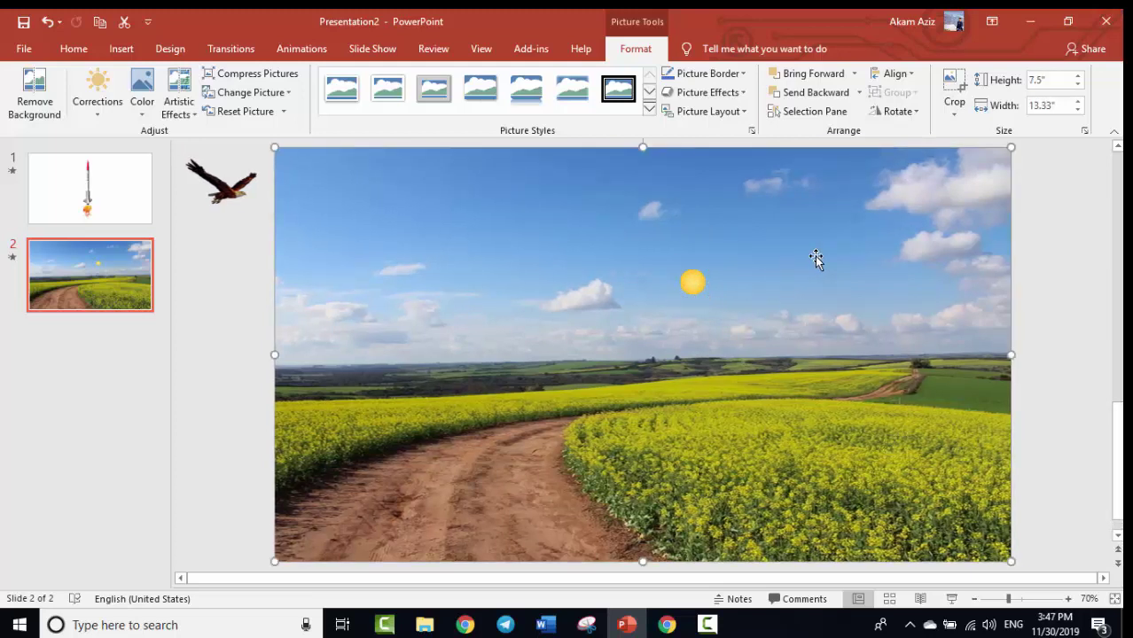
{"action": "left_click", "coordinate": [714, 625]}
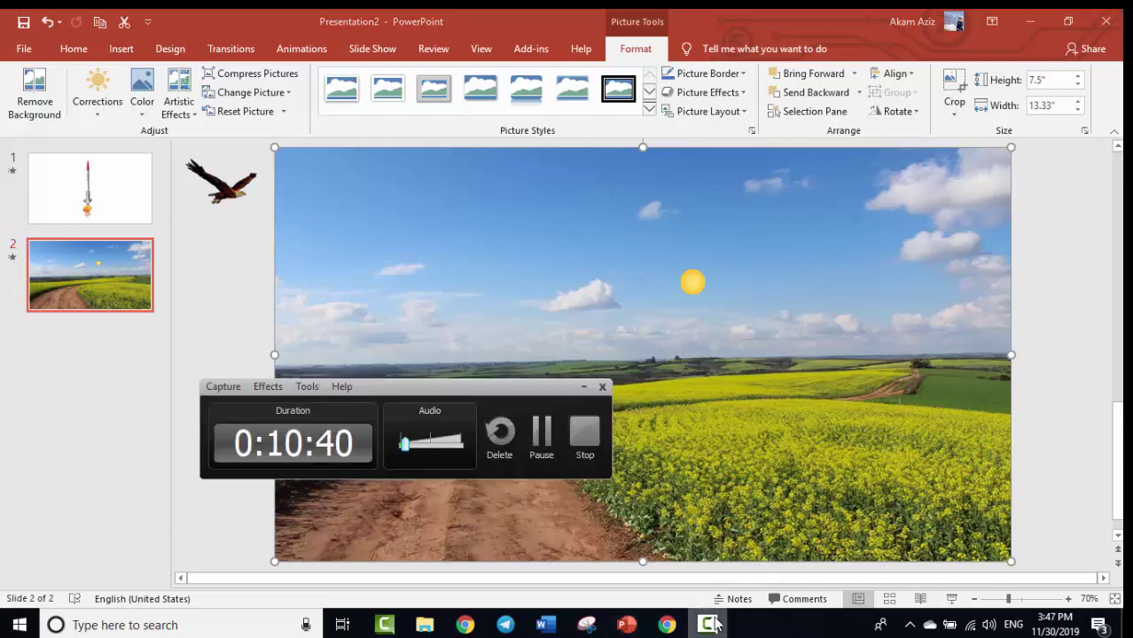
Move the Camtasia recorder controls out of the way.
{"action": "left_click_drag", "start_coordinate": [521, 394], "coordinate": [720, 388]}
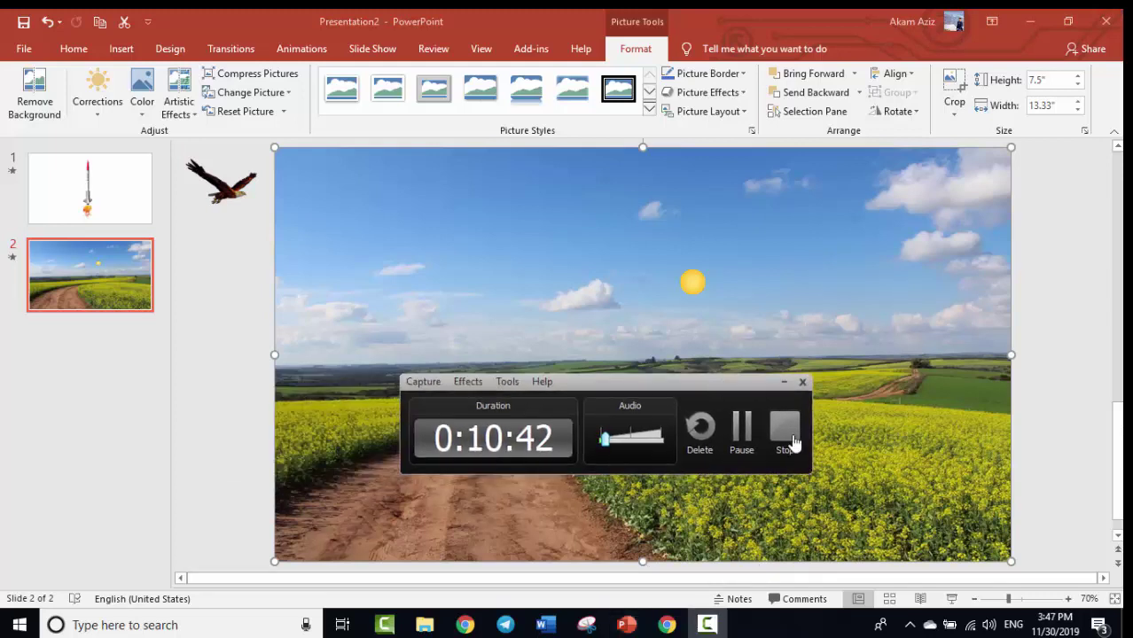